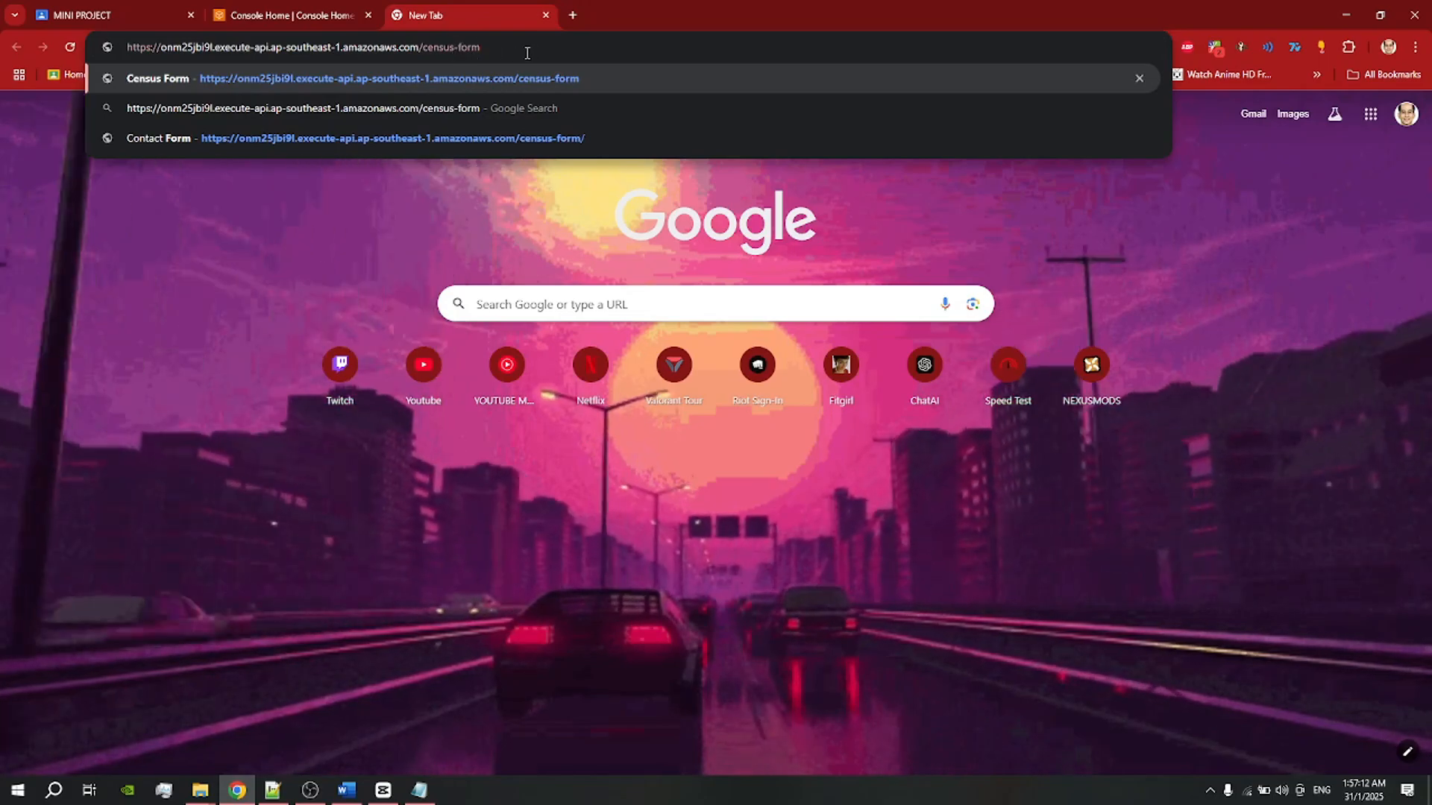
Step: Load the census-form URL from API Gateway to show the blank Census Form
key("Return")
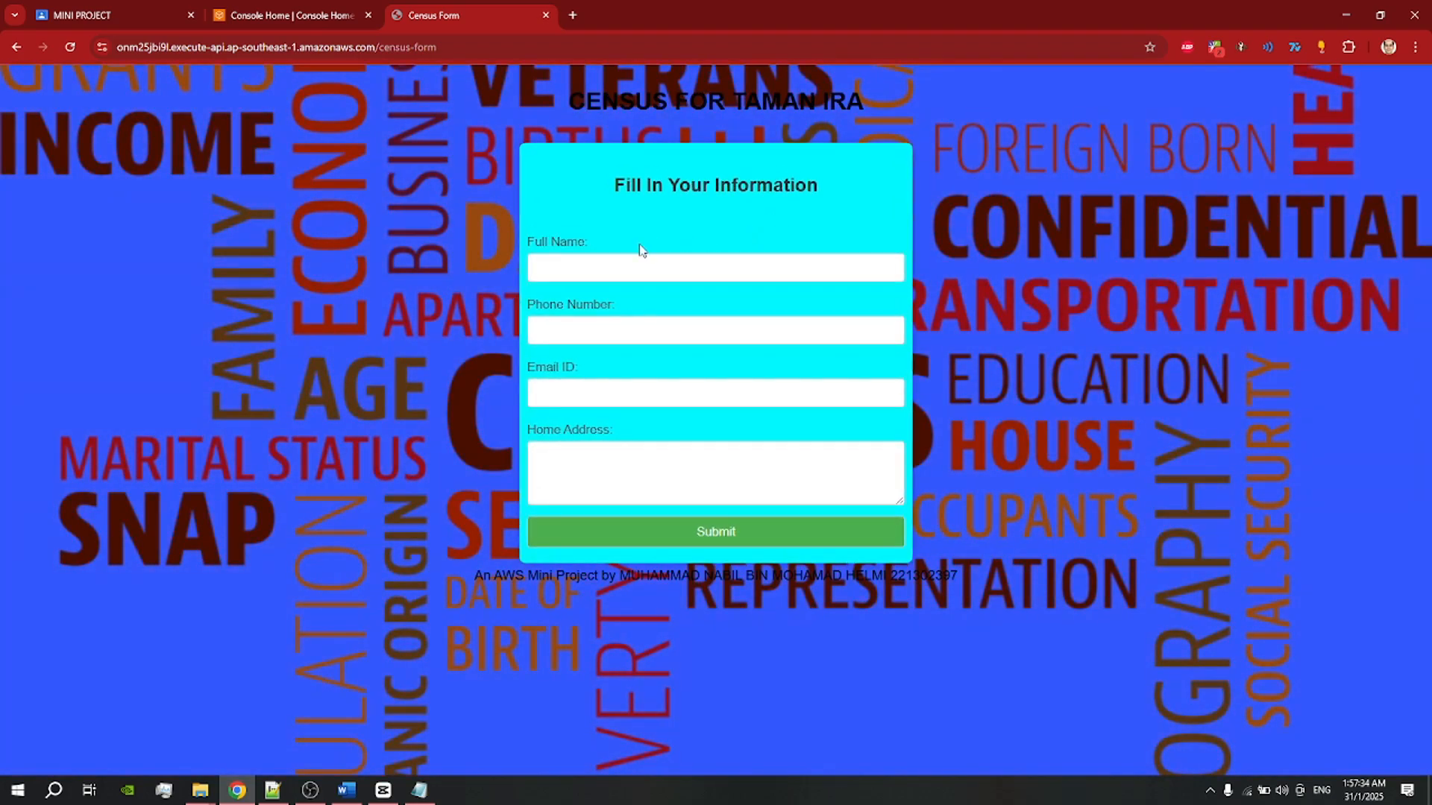
Step: Enter the respondent's full name in Full Name, correcting a mistyped part
left_click(644, 268)
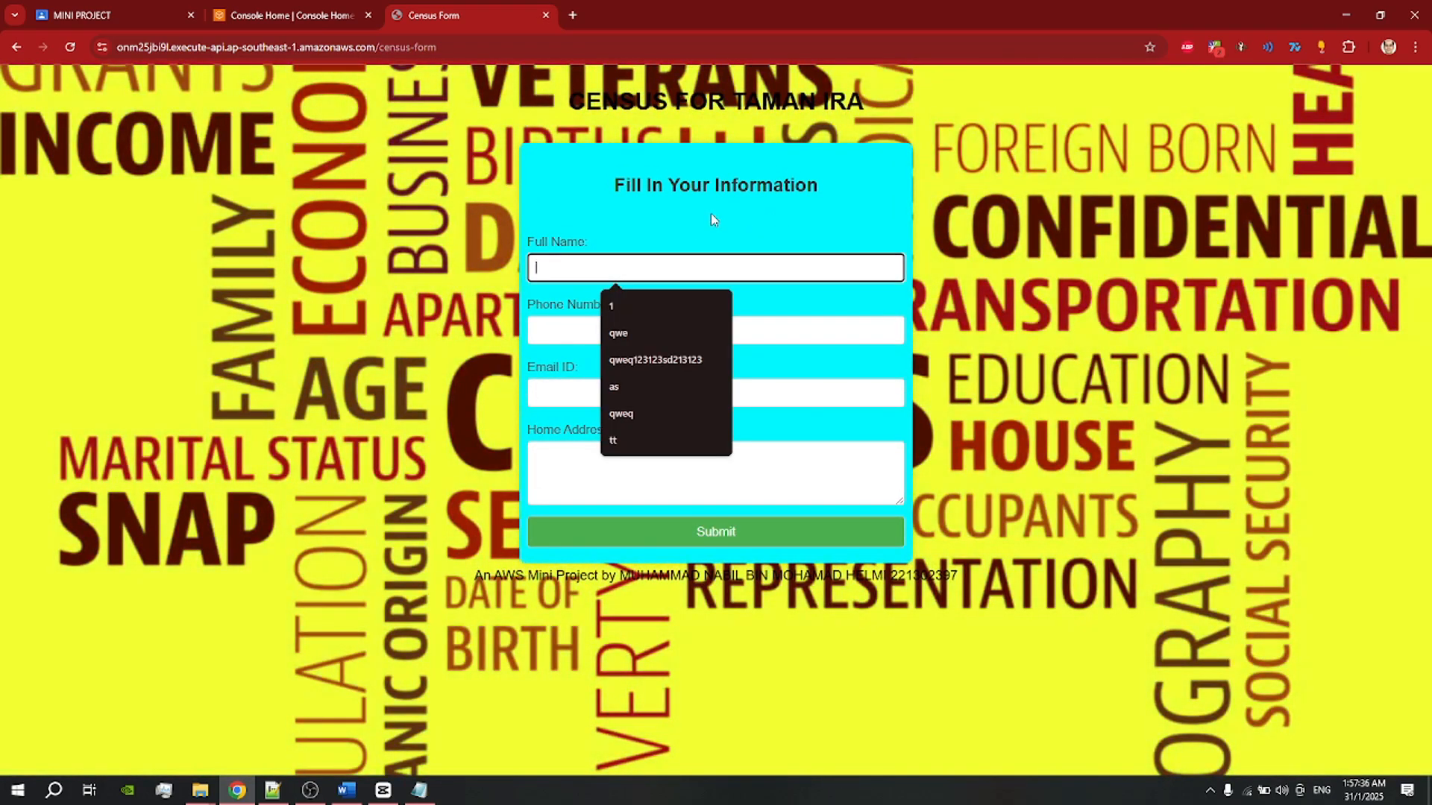
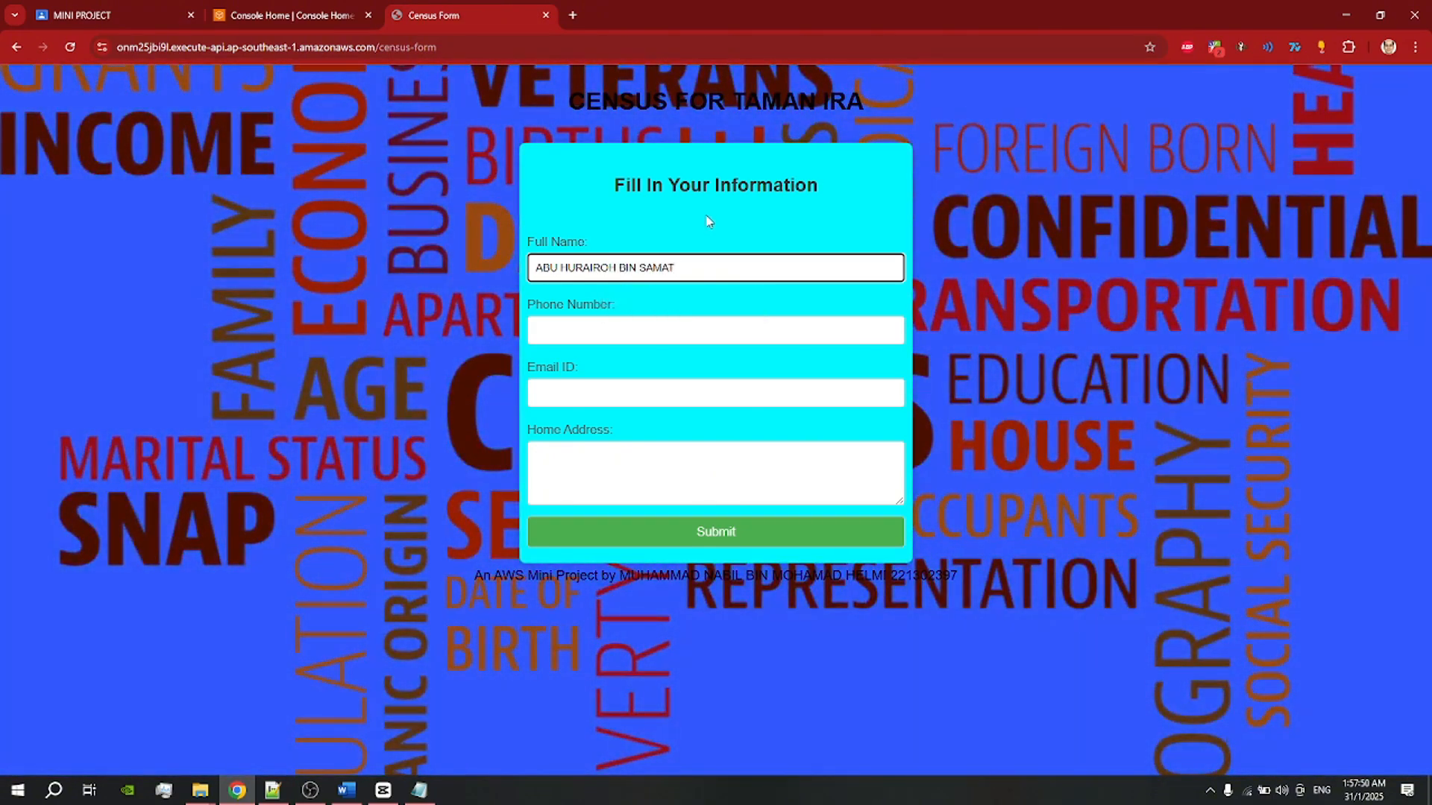
Step: Fill in the respondent's phone number and e-mail address
left_click(645, 321)
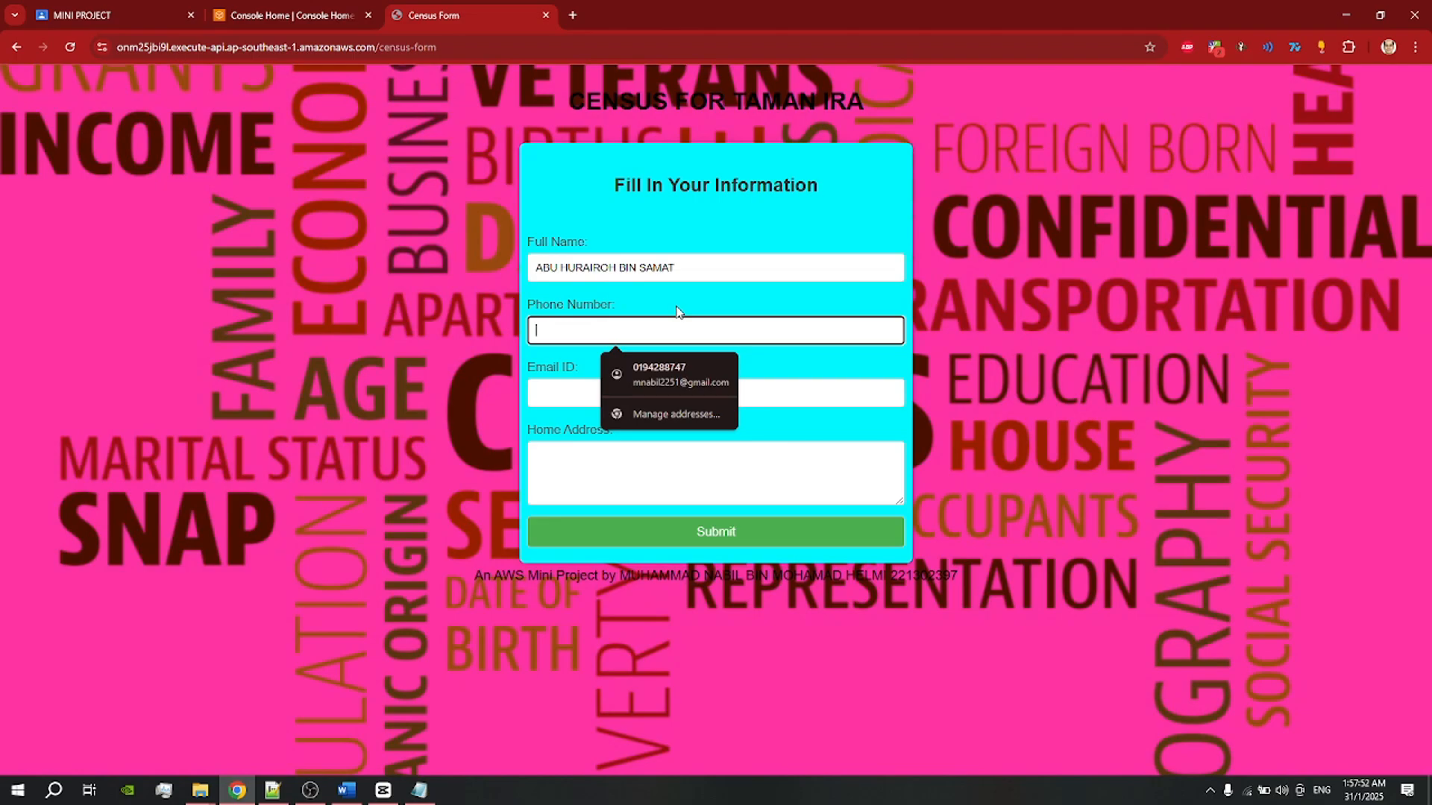
type("012-3")
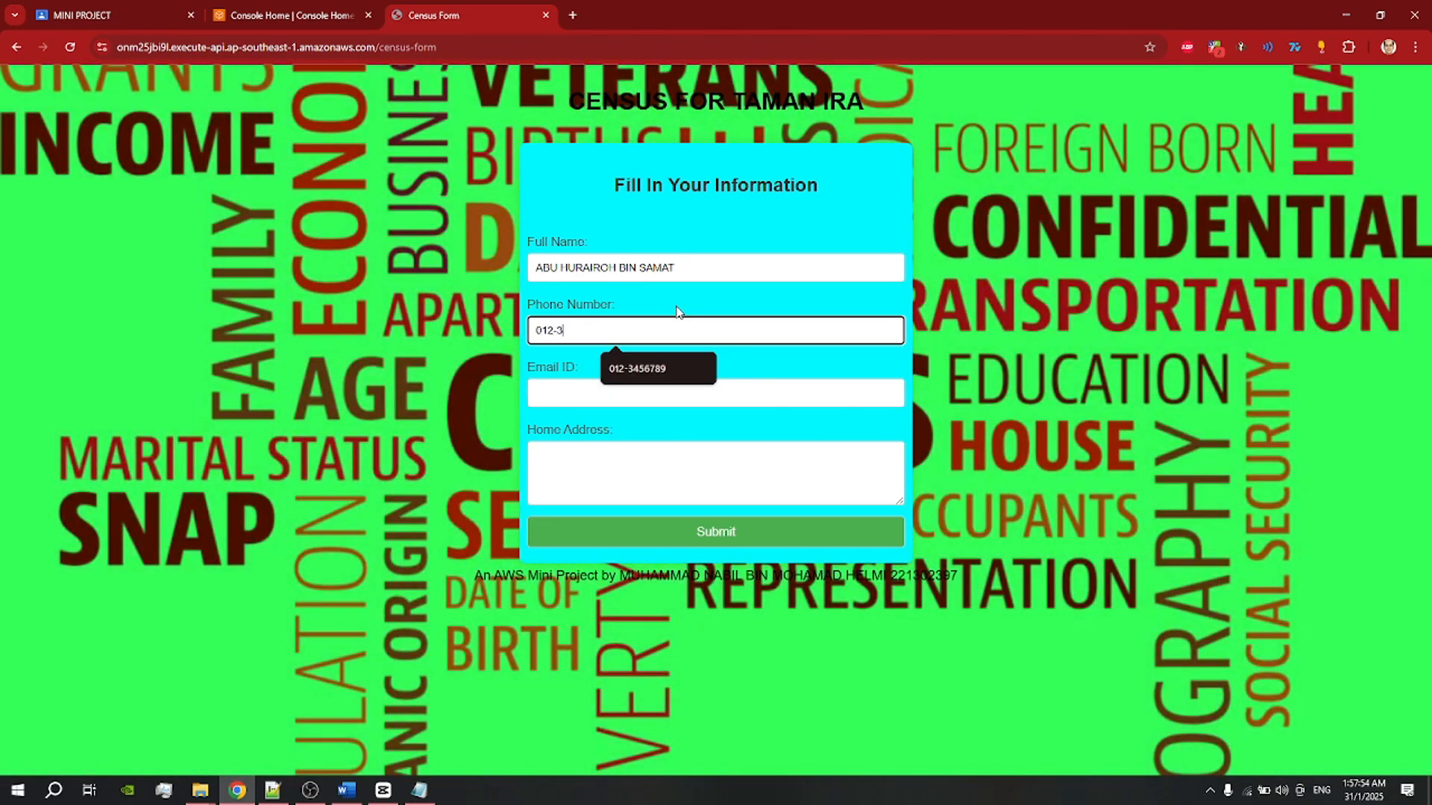
type("456789")
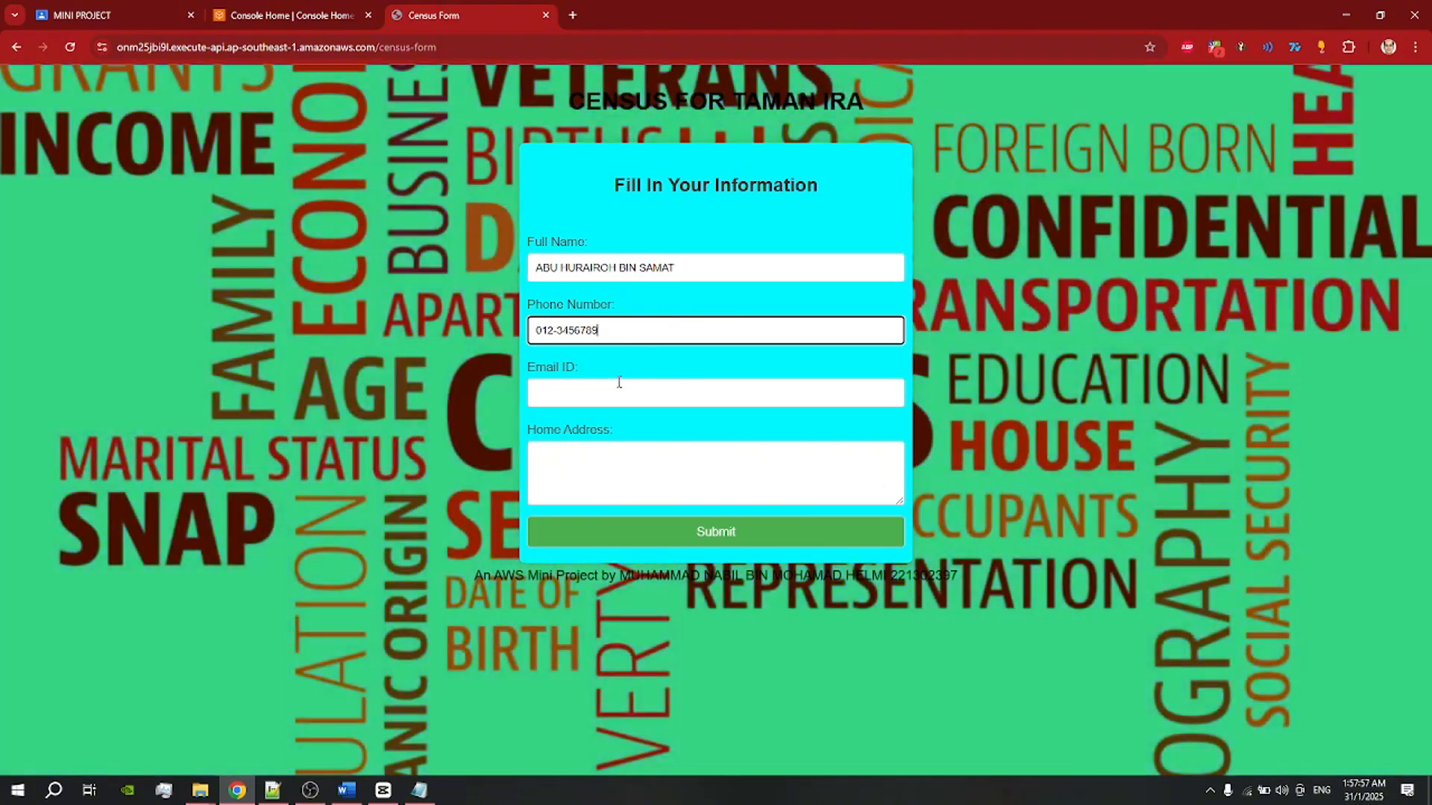
left_click(617, 390)
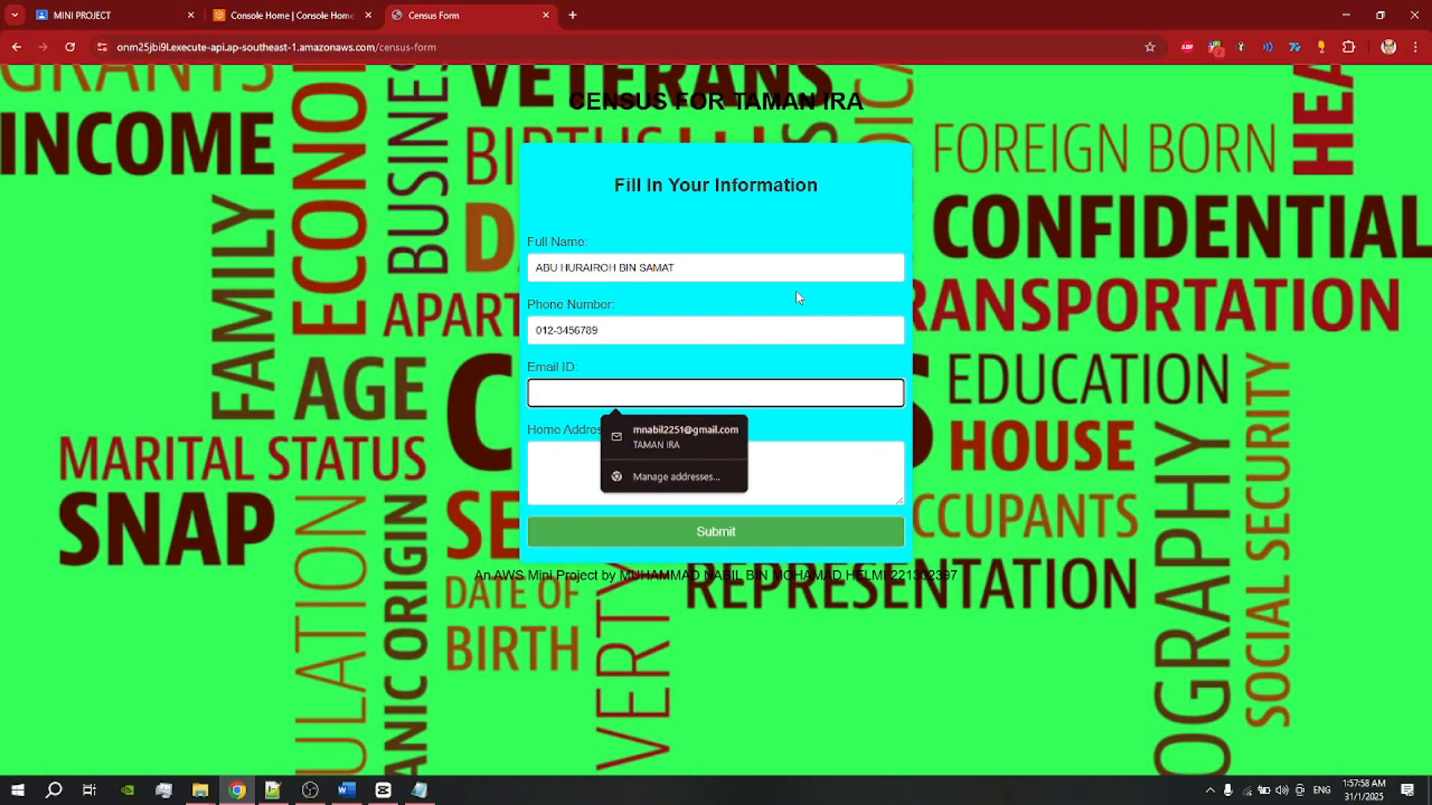
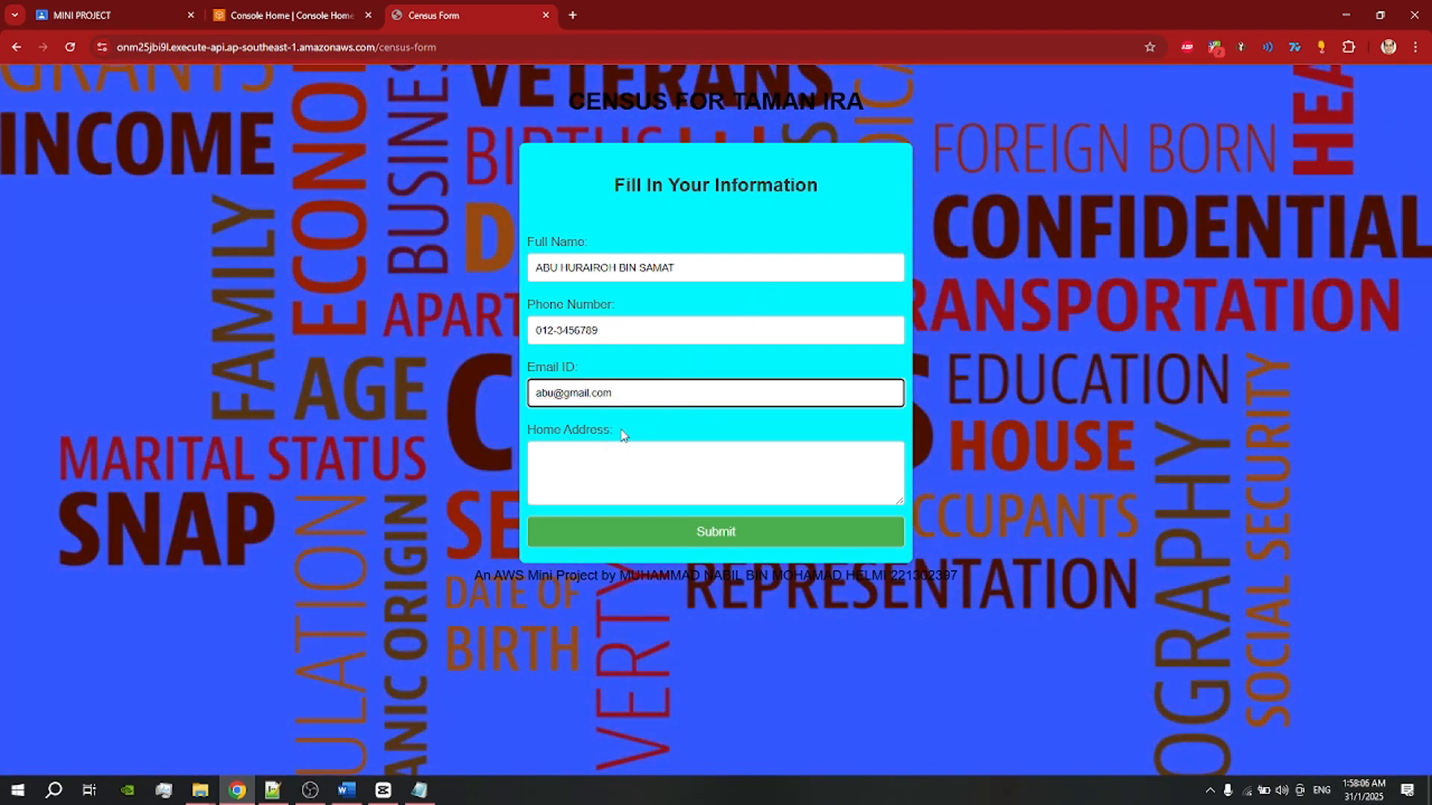
Step: Enter the home address, correct the e-mail address, and submit the census form
left_click(588, 448)
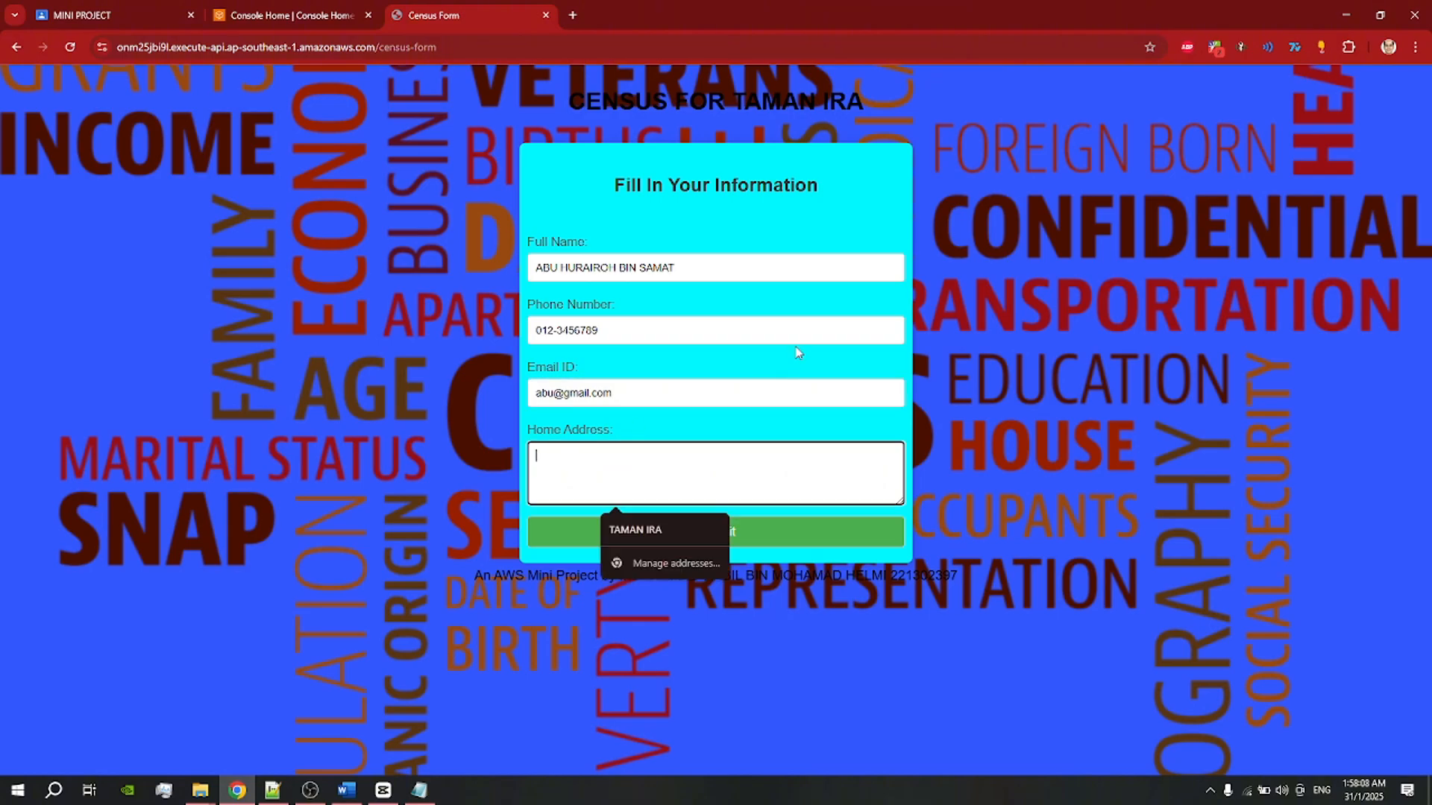
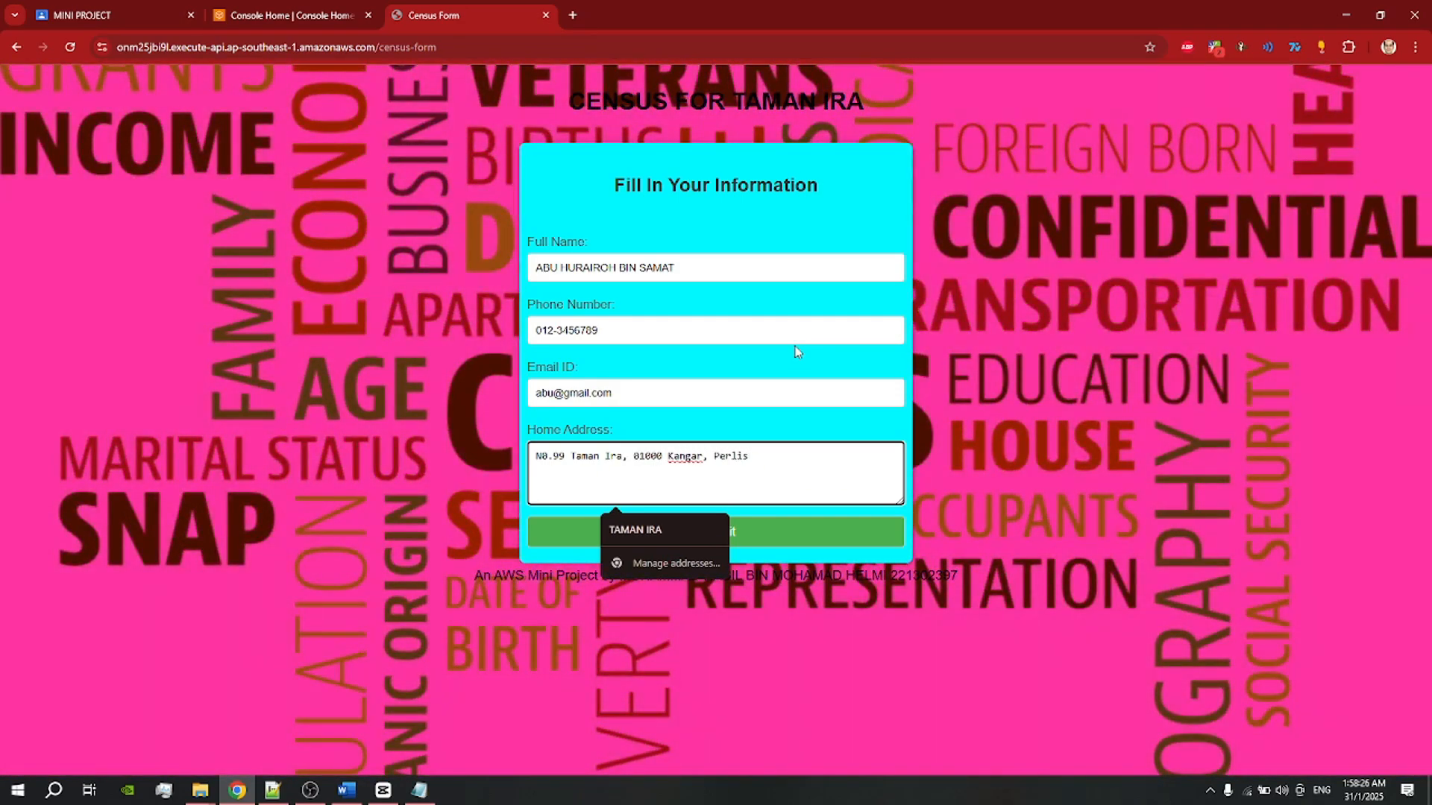
left_click(720, 363)
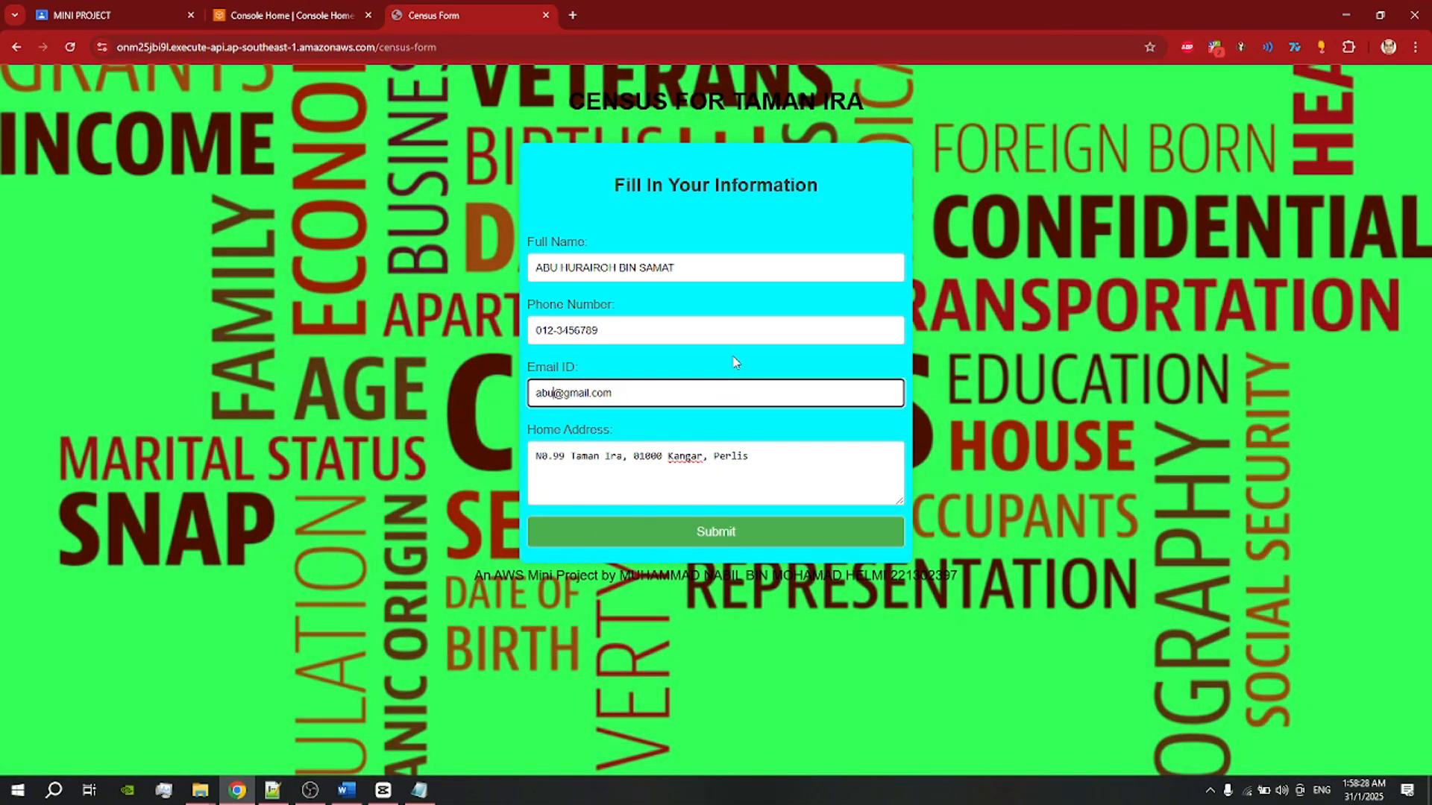
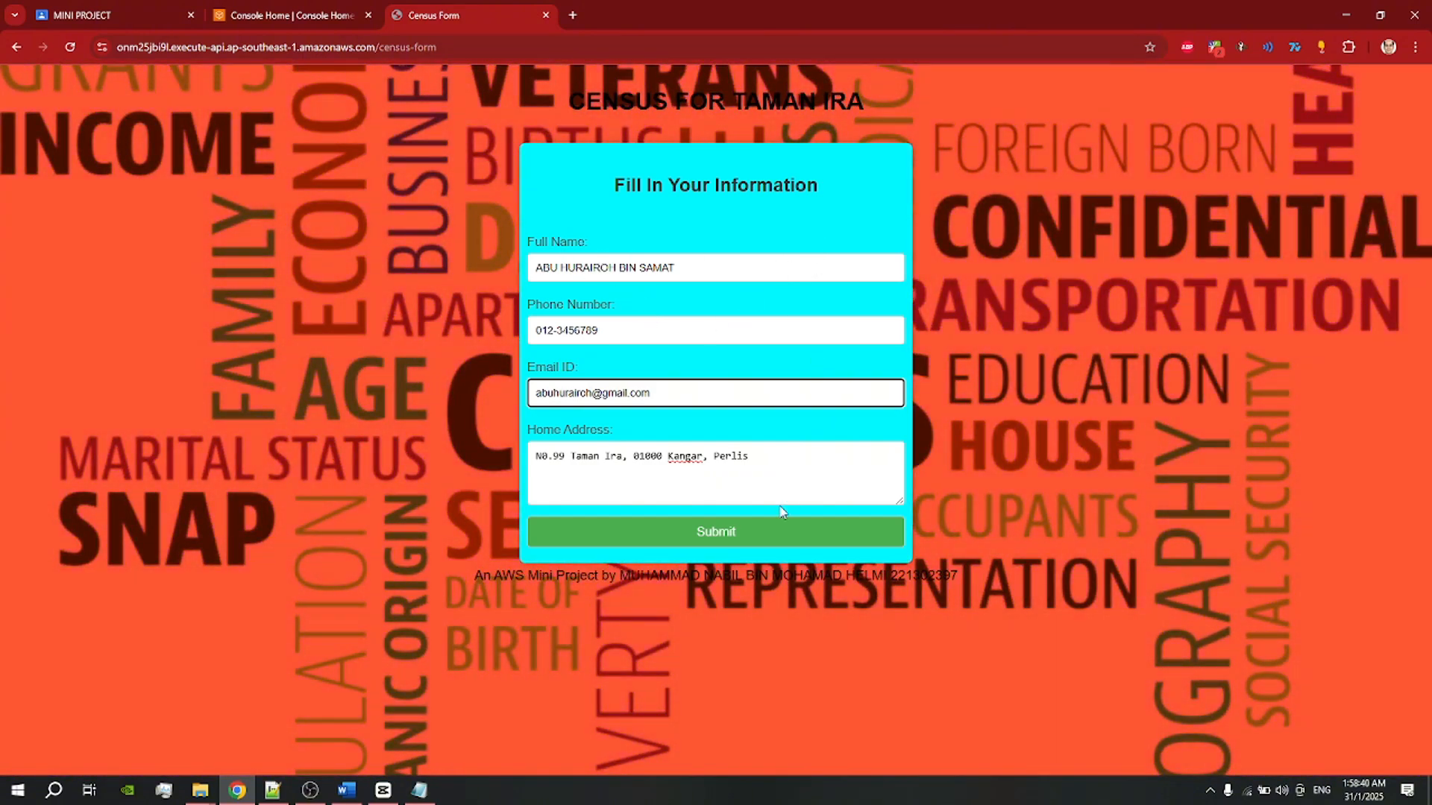
left_click(715, 532)
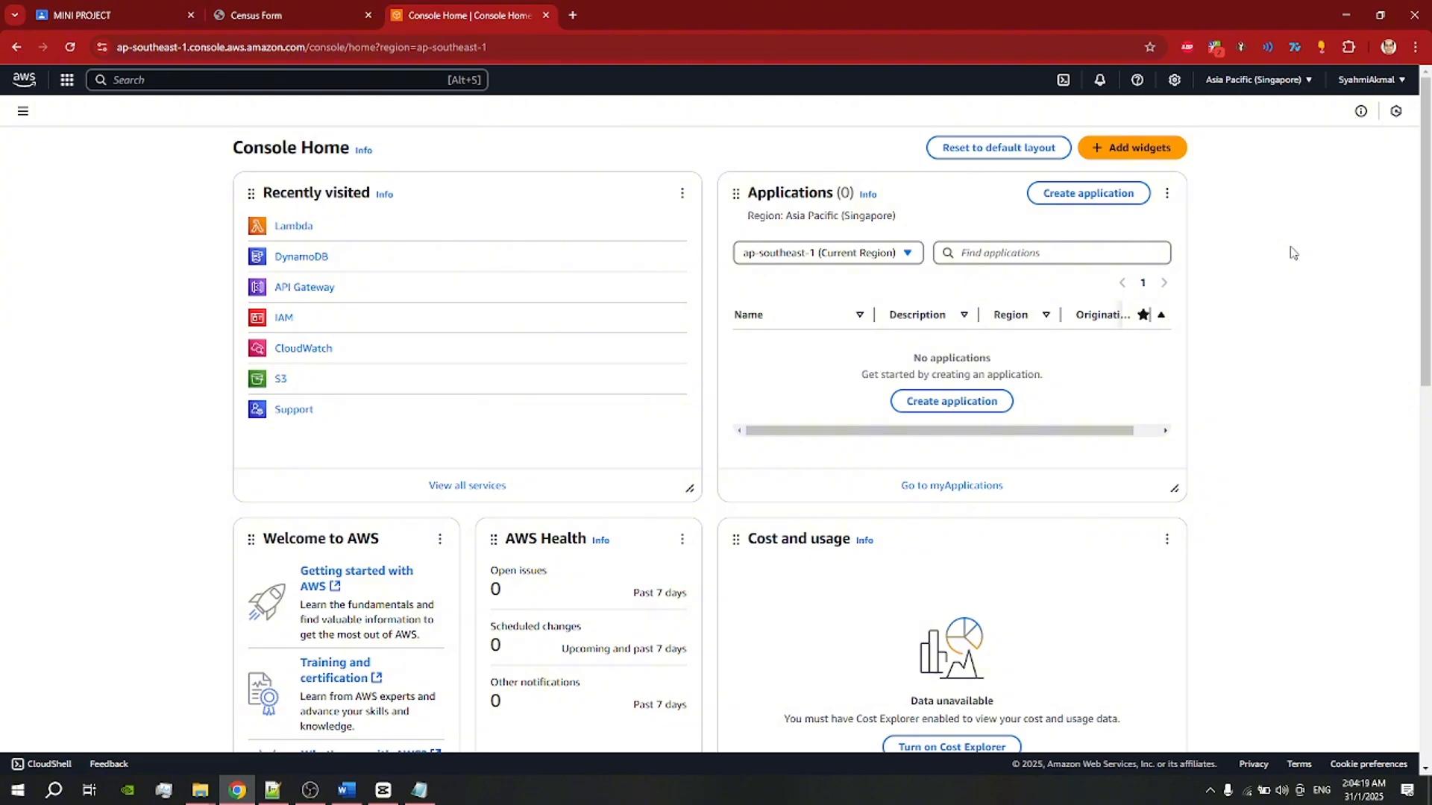
Step: Check the signed-in account's details in the account menu
left_click(1369, 82)
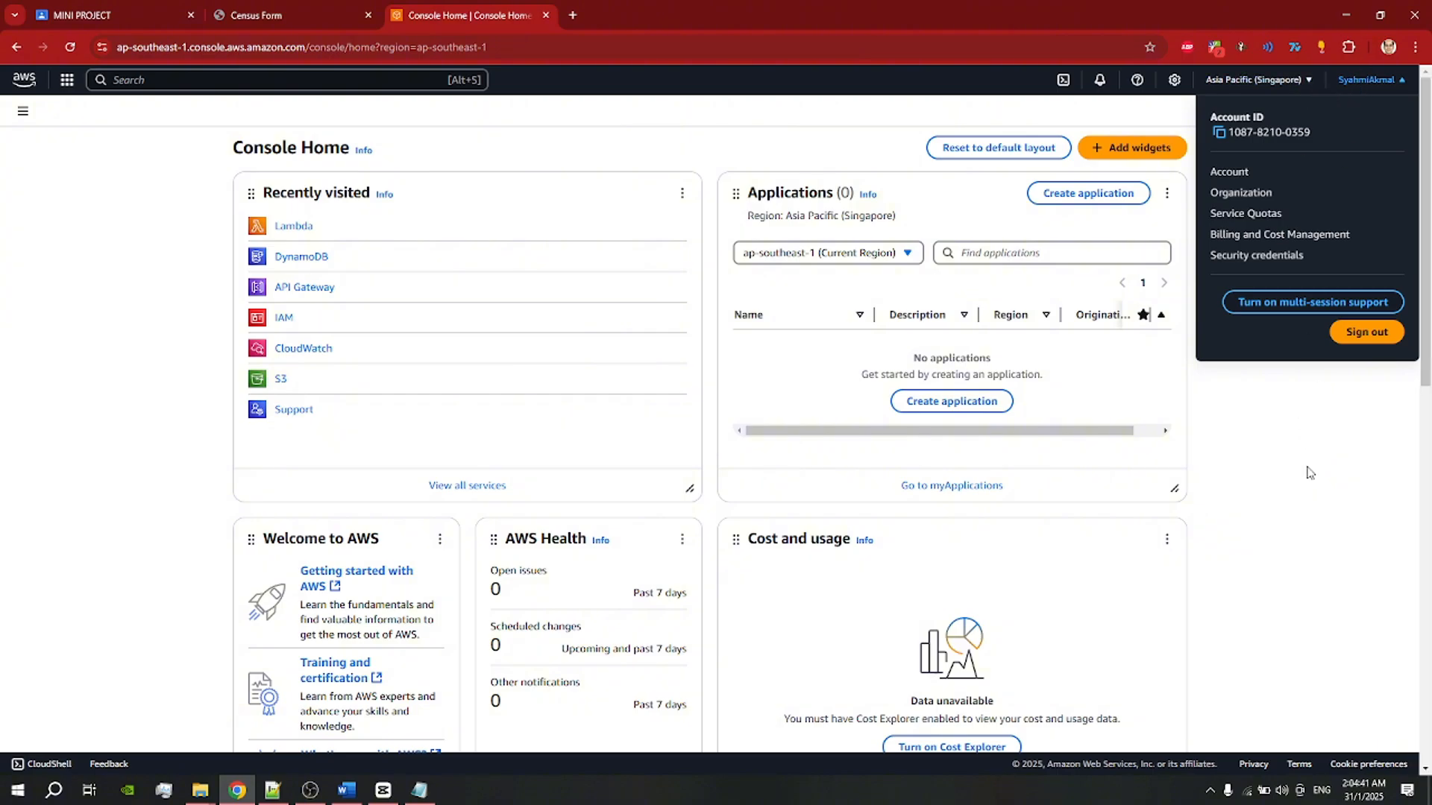
left_click(1309, 475)
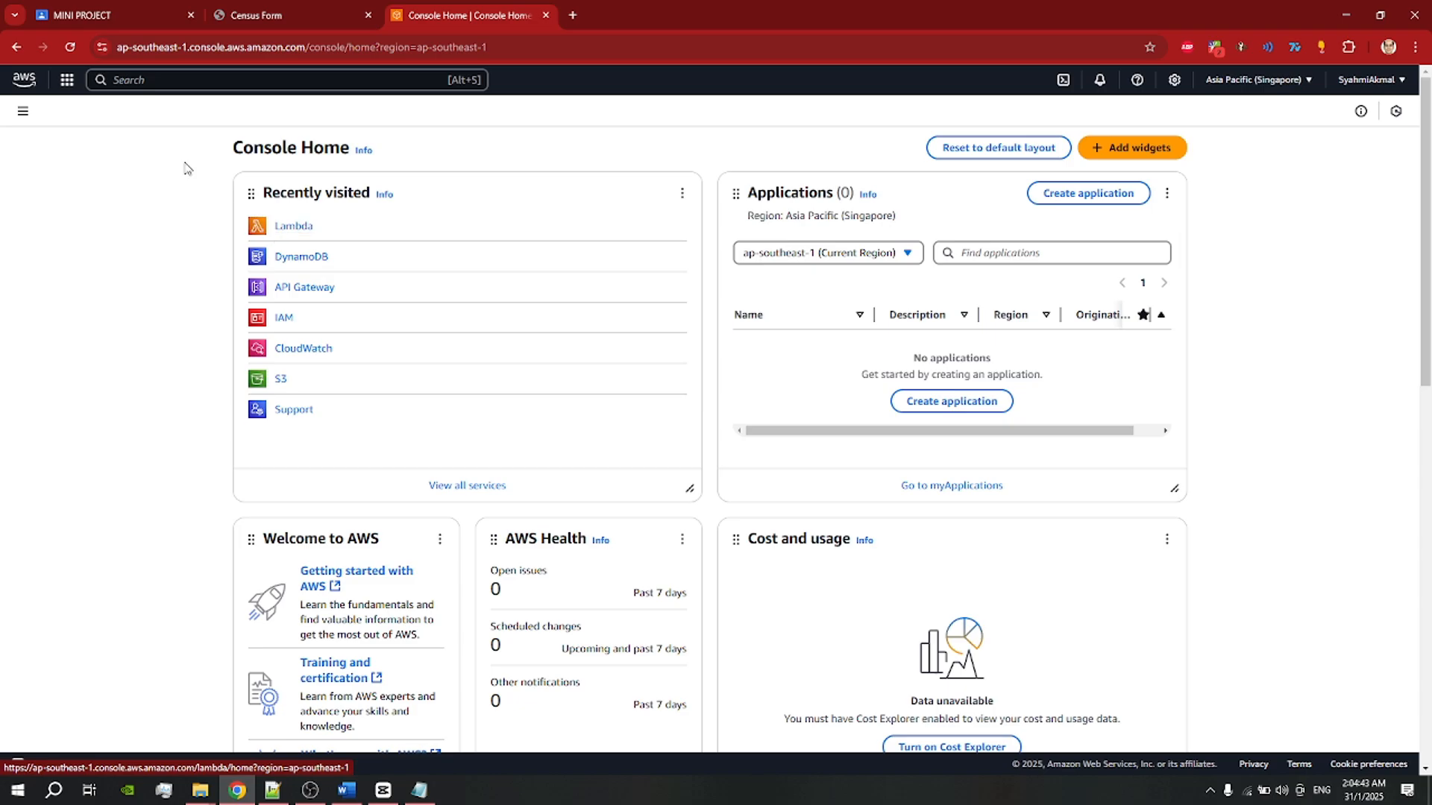
left_click(1361, 82)
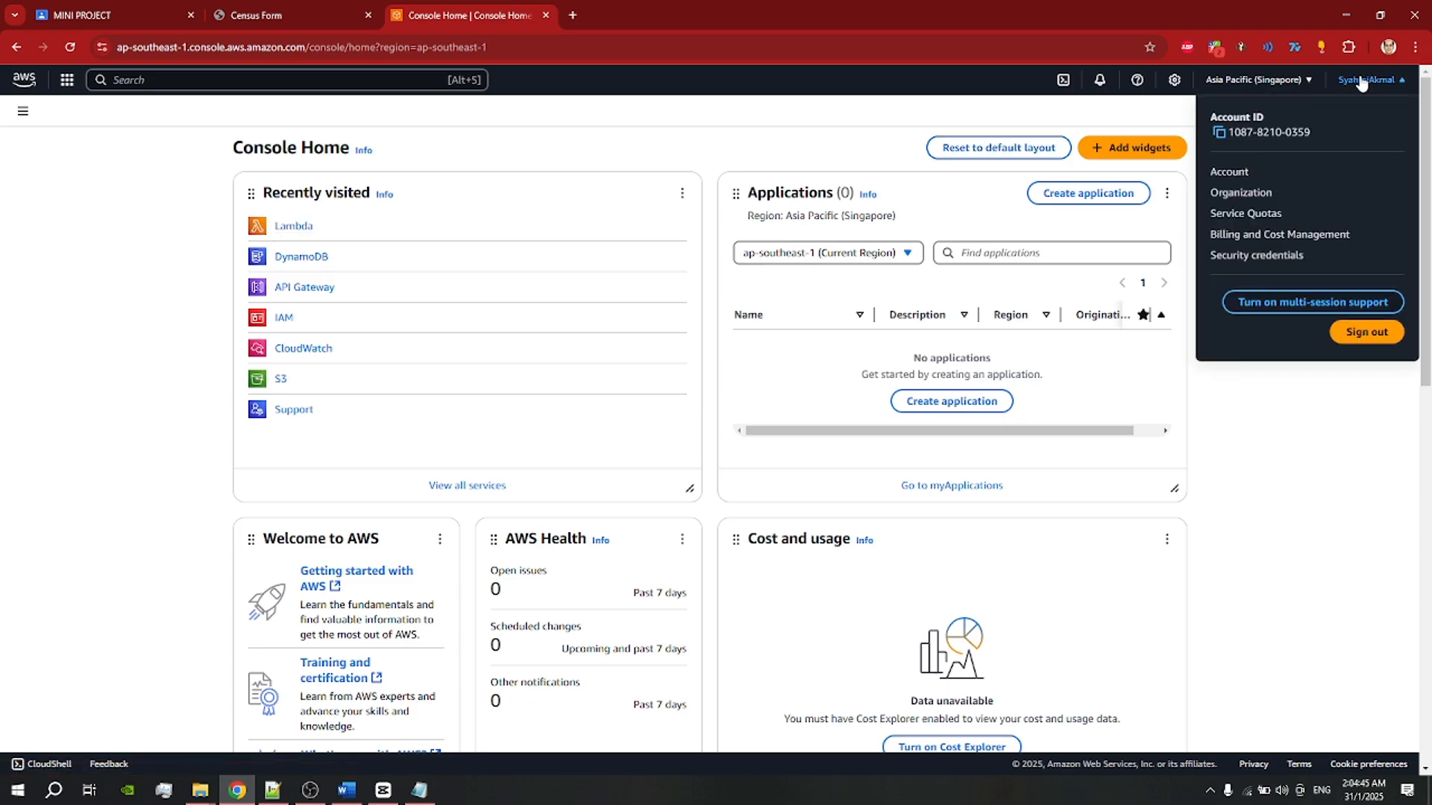
left_click(1301, 463)
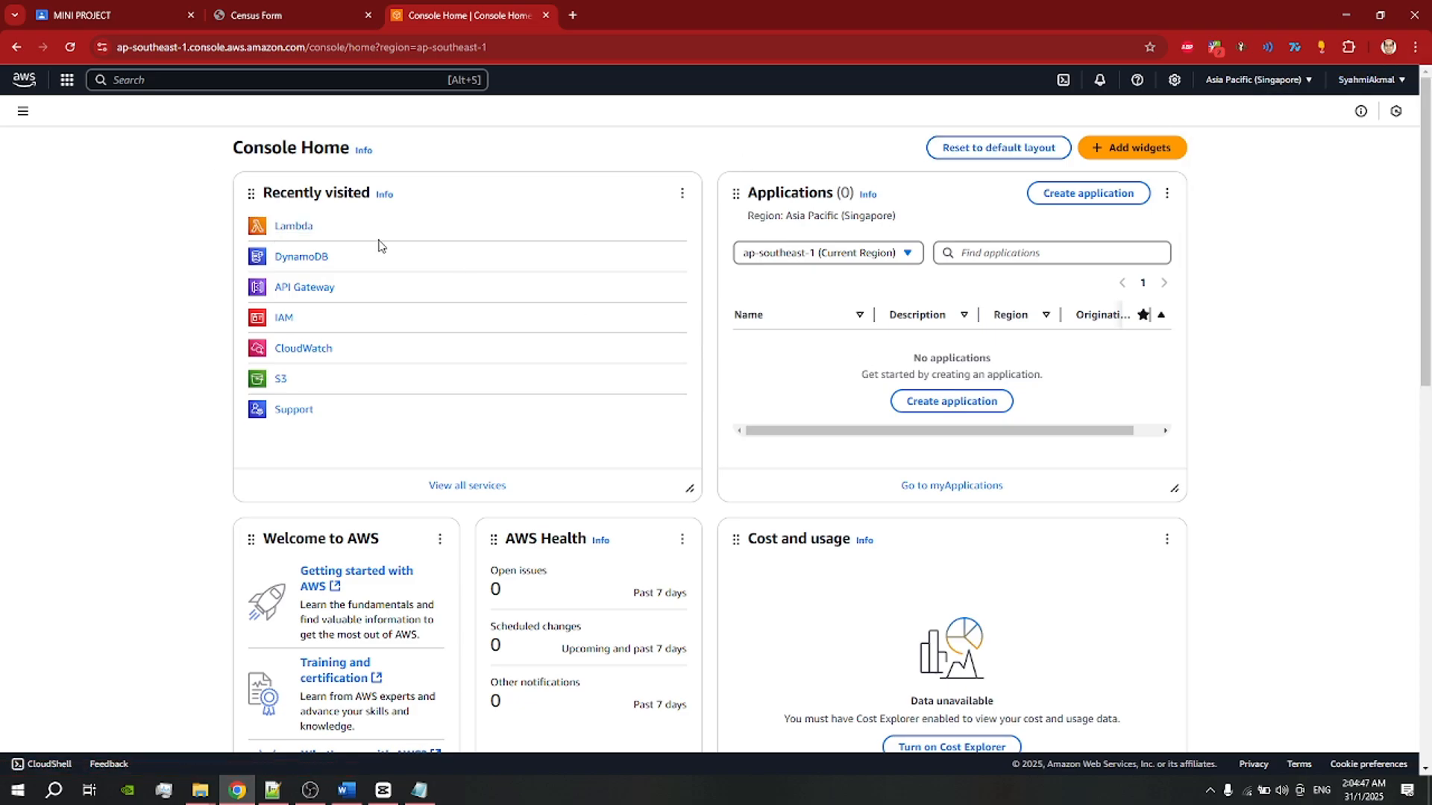
Step: Search for 'iam' and open the IAM service
left_click(135, 82)
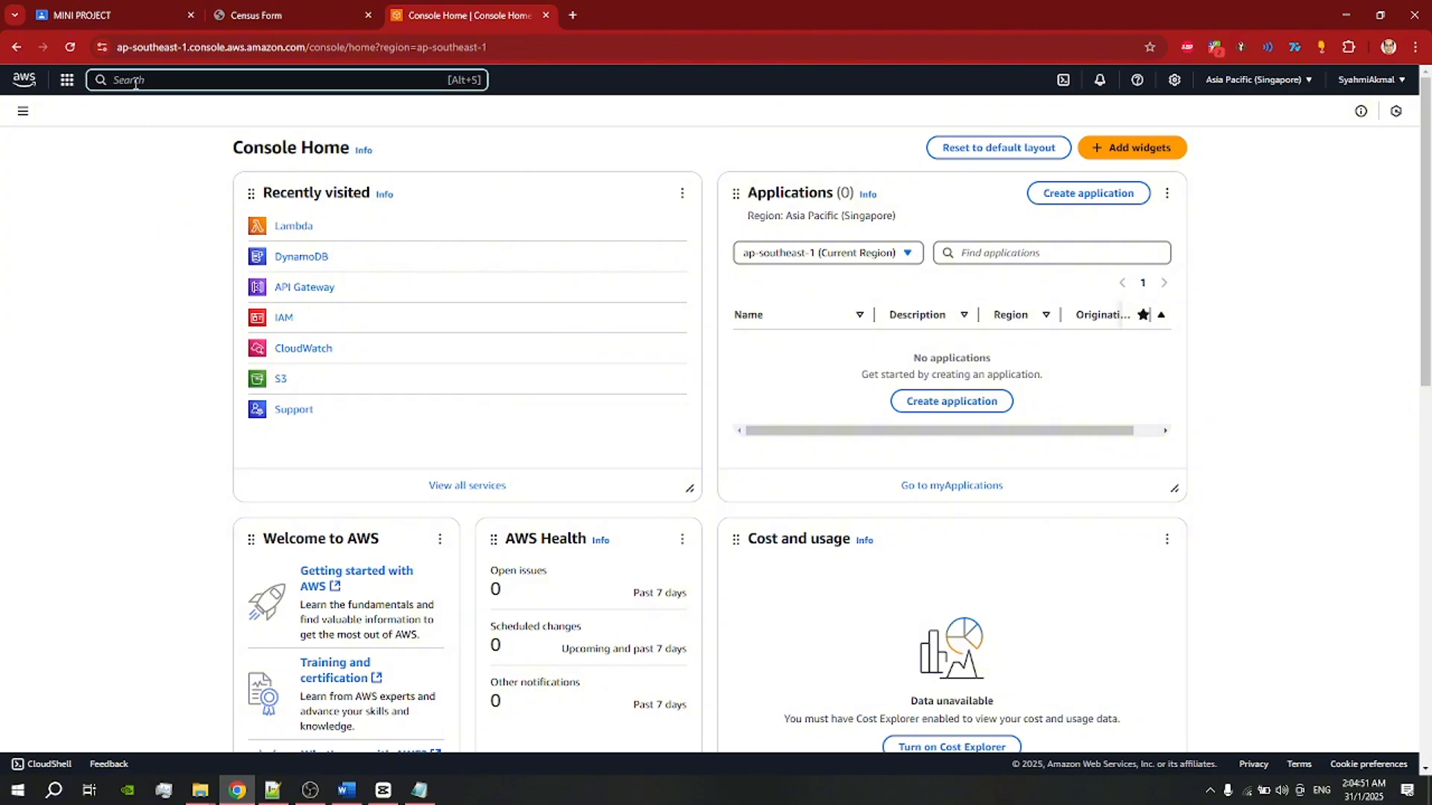
type("iam")
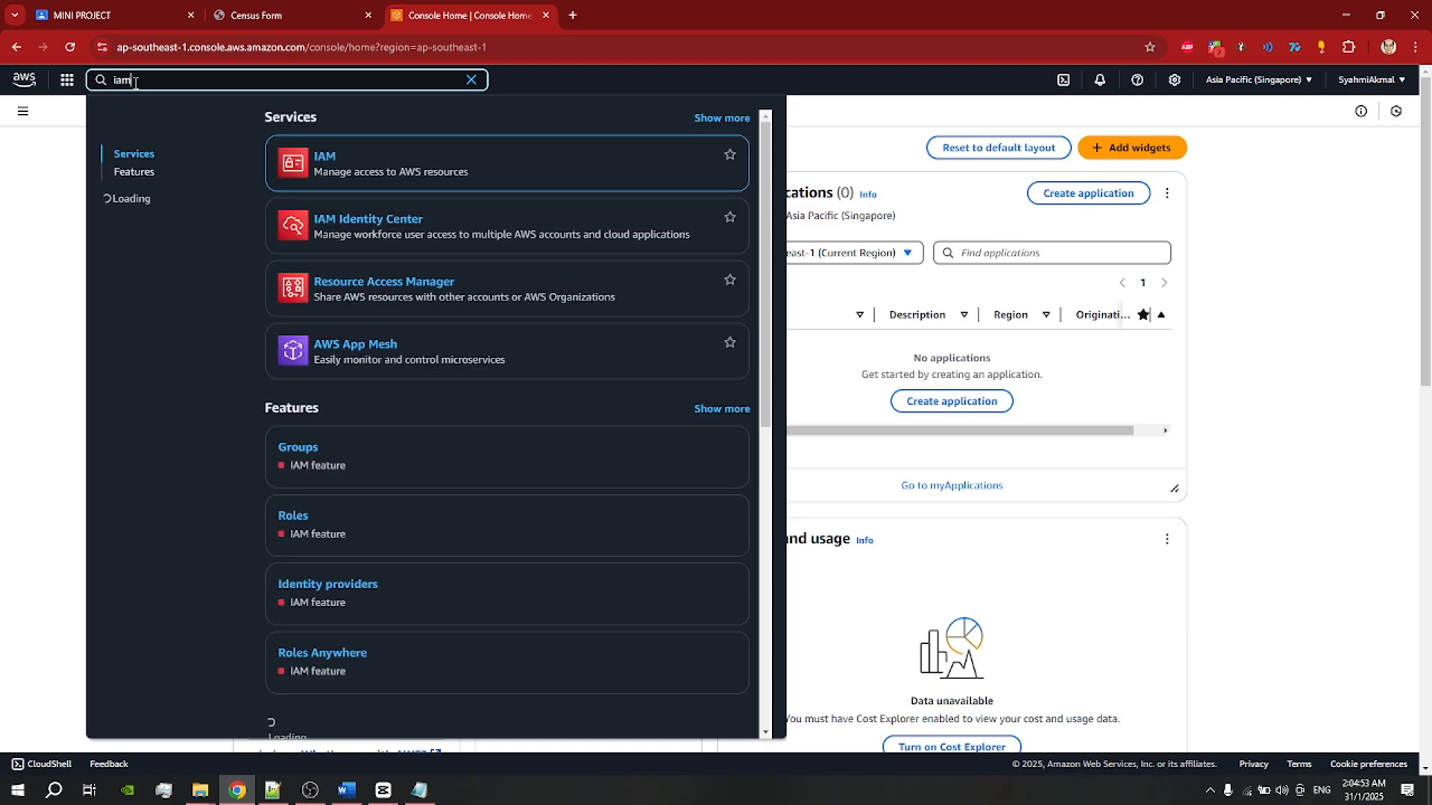
mouse_move(324, 164)
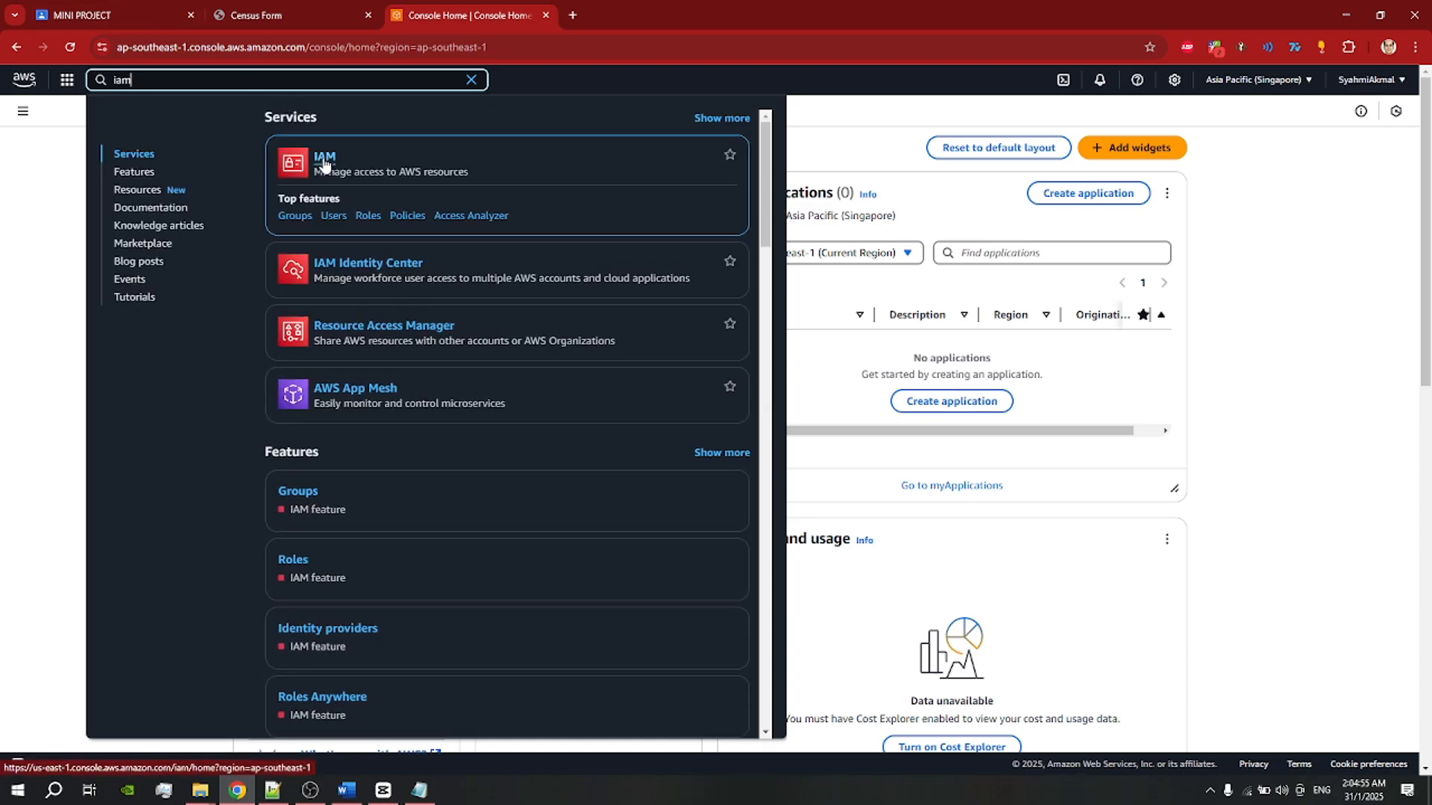
left_click(325, 158)
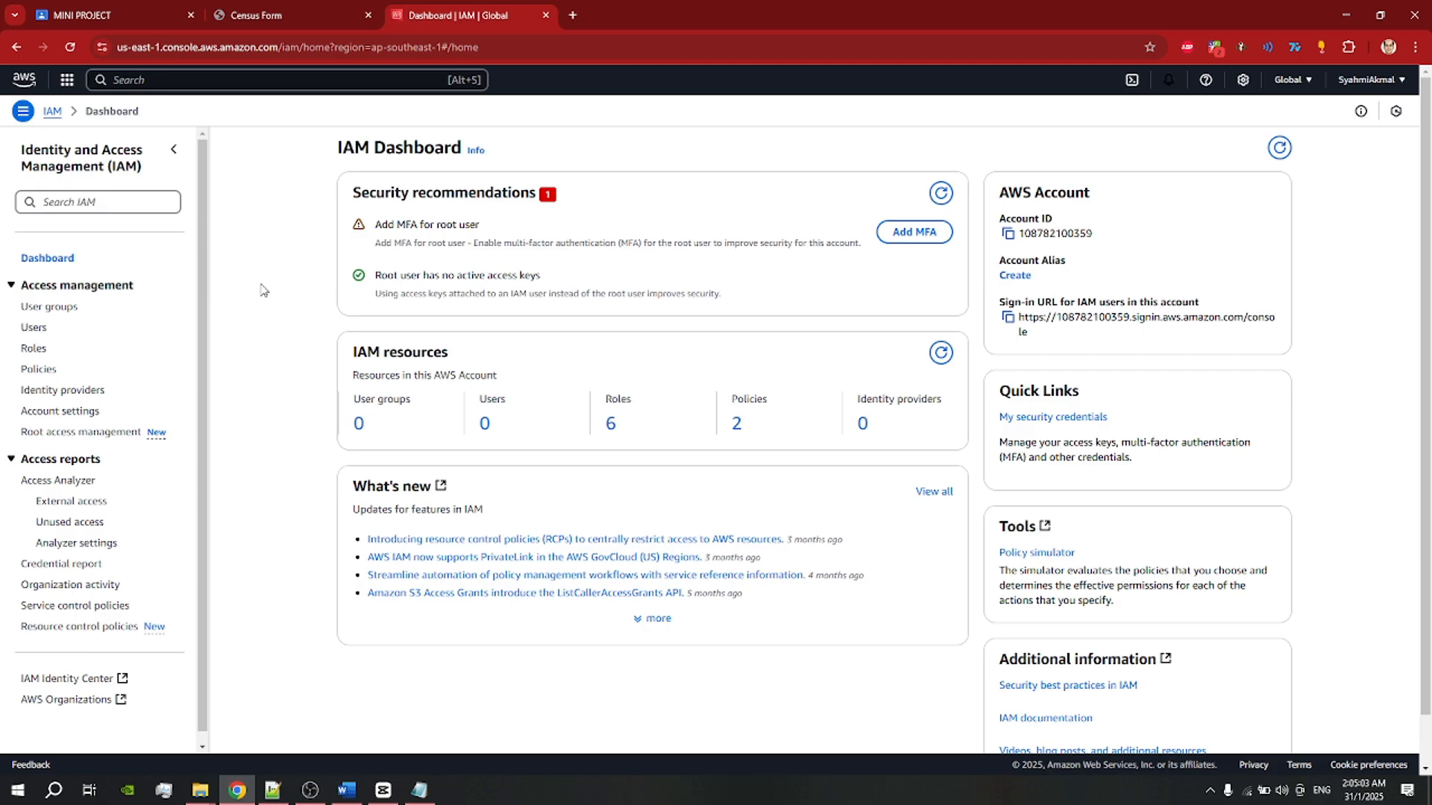
Step: Go to IAM Roles, briefly select an existing Lambda role, then begin a new role
left_click(35, 349)
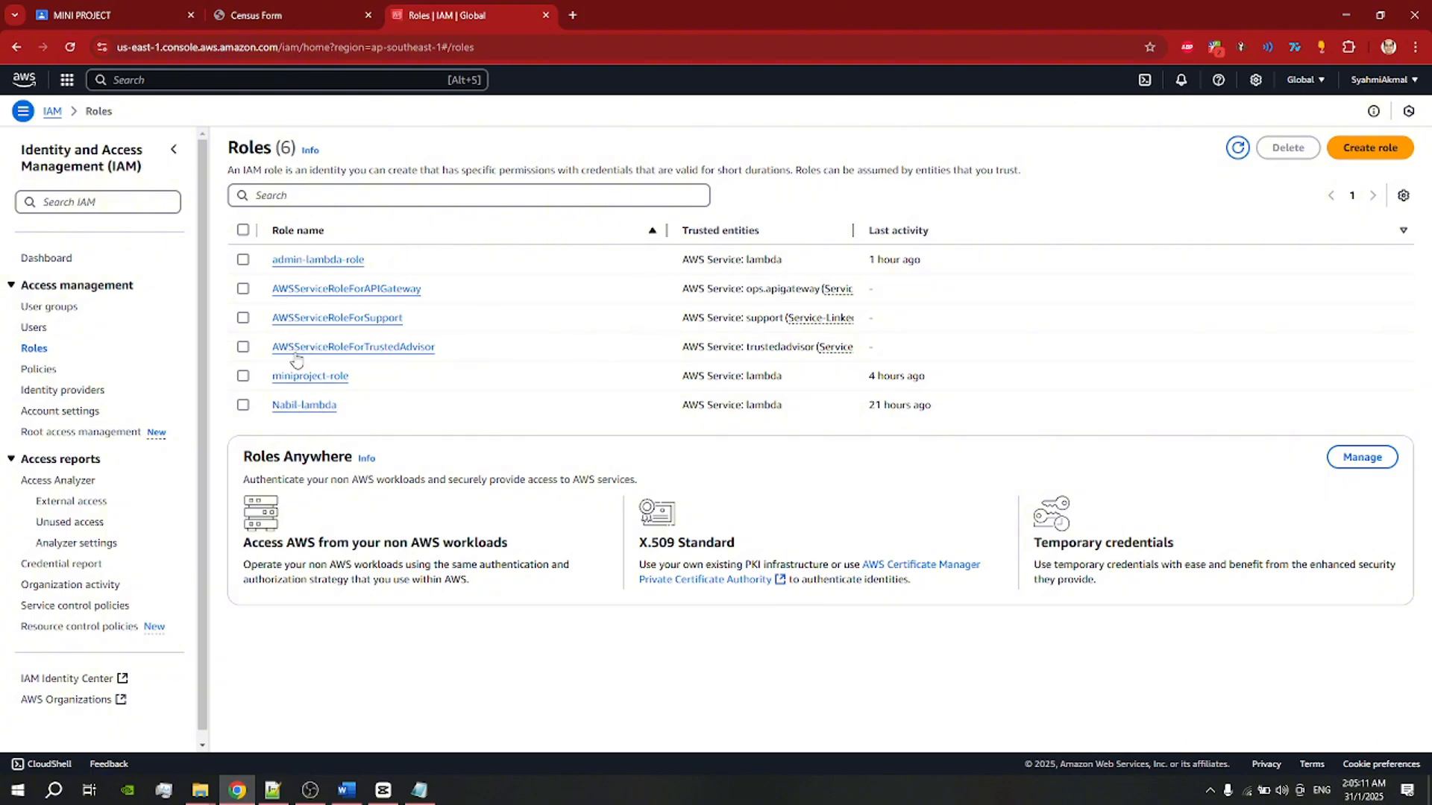
left_click(243, 405)
left_click(244, 406)
left_click(1360, 153)
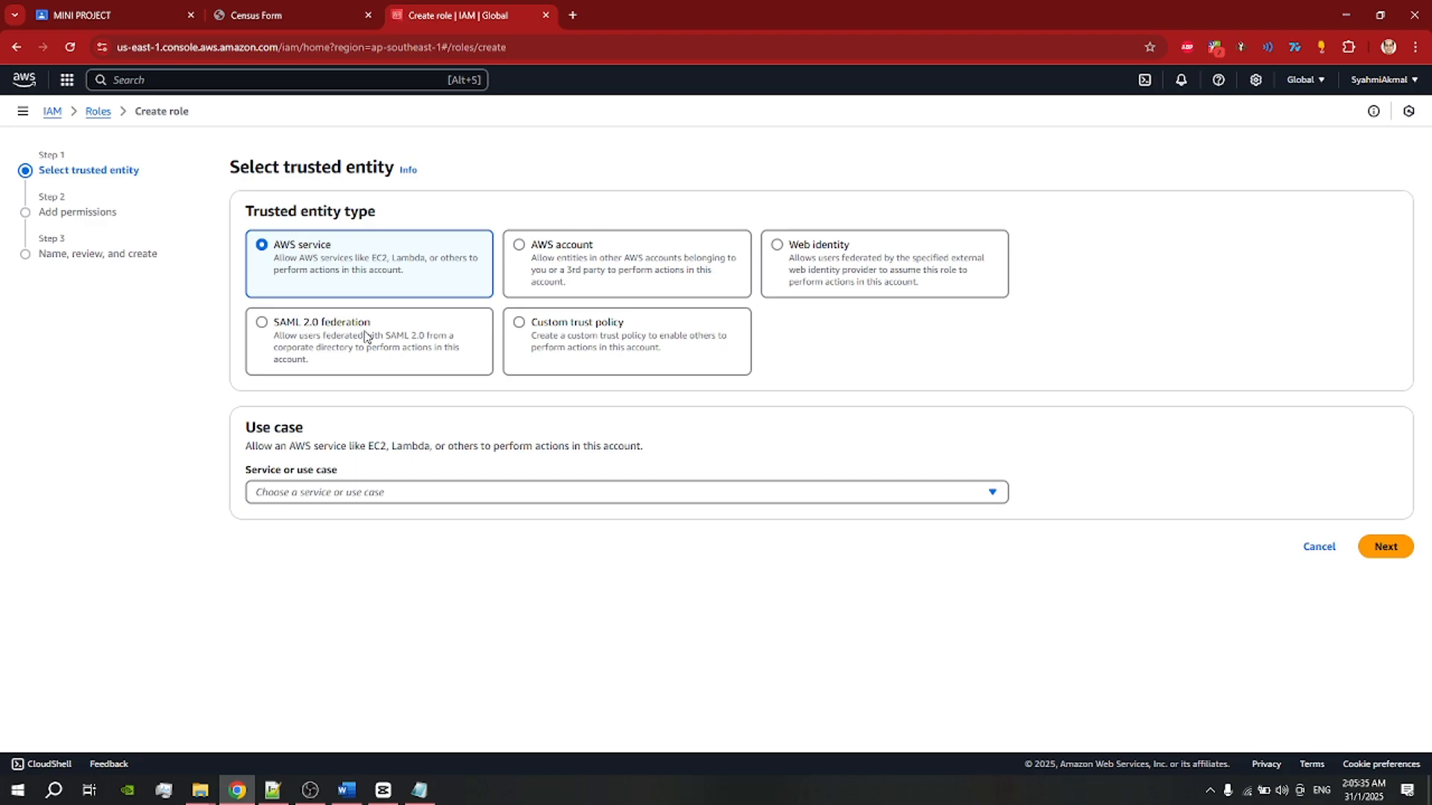
Step: Choose Lambda as the role's trusted service use case and go to permissions
left_click(534, 492)
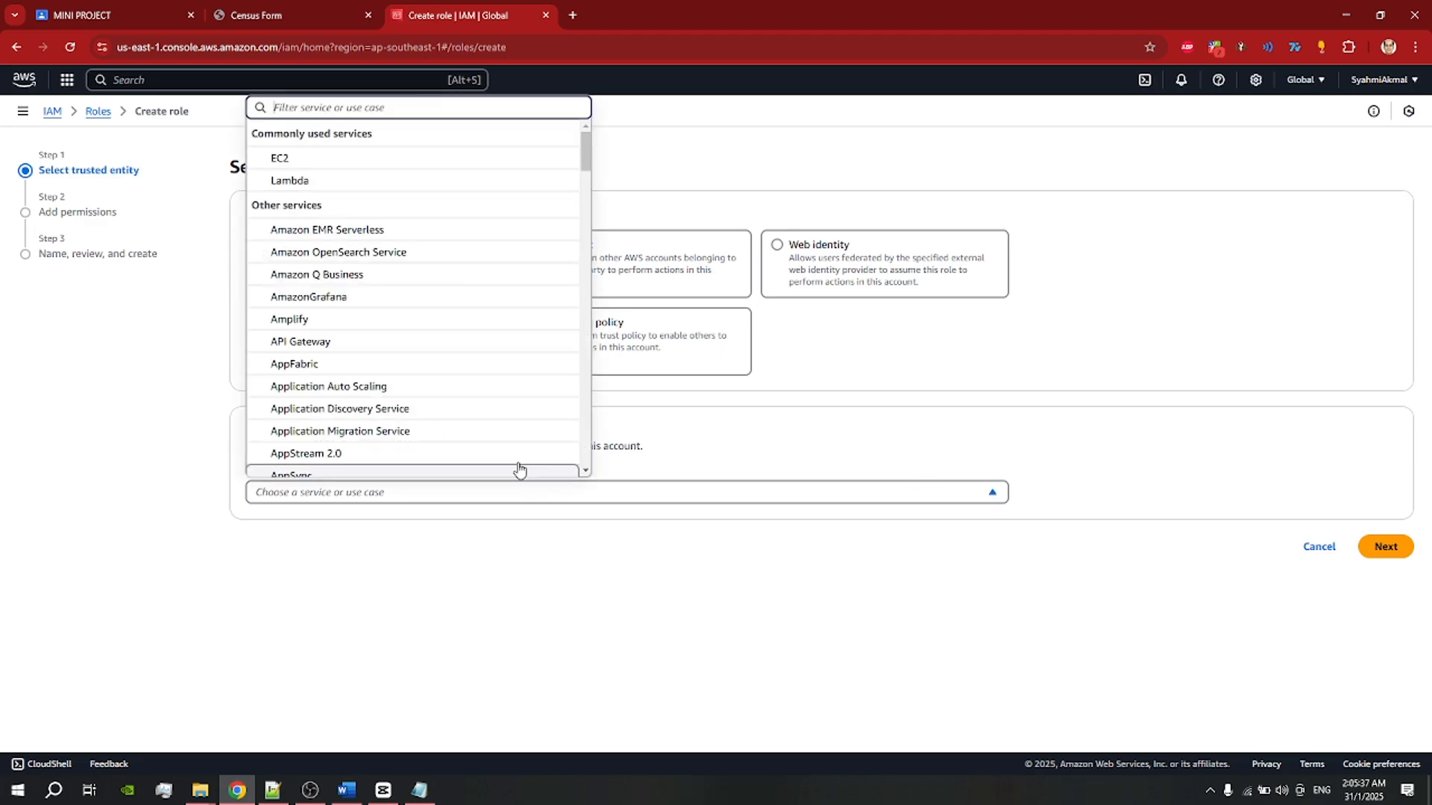
left_click(327, 183)
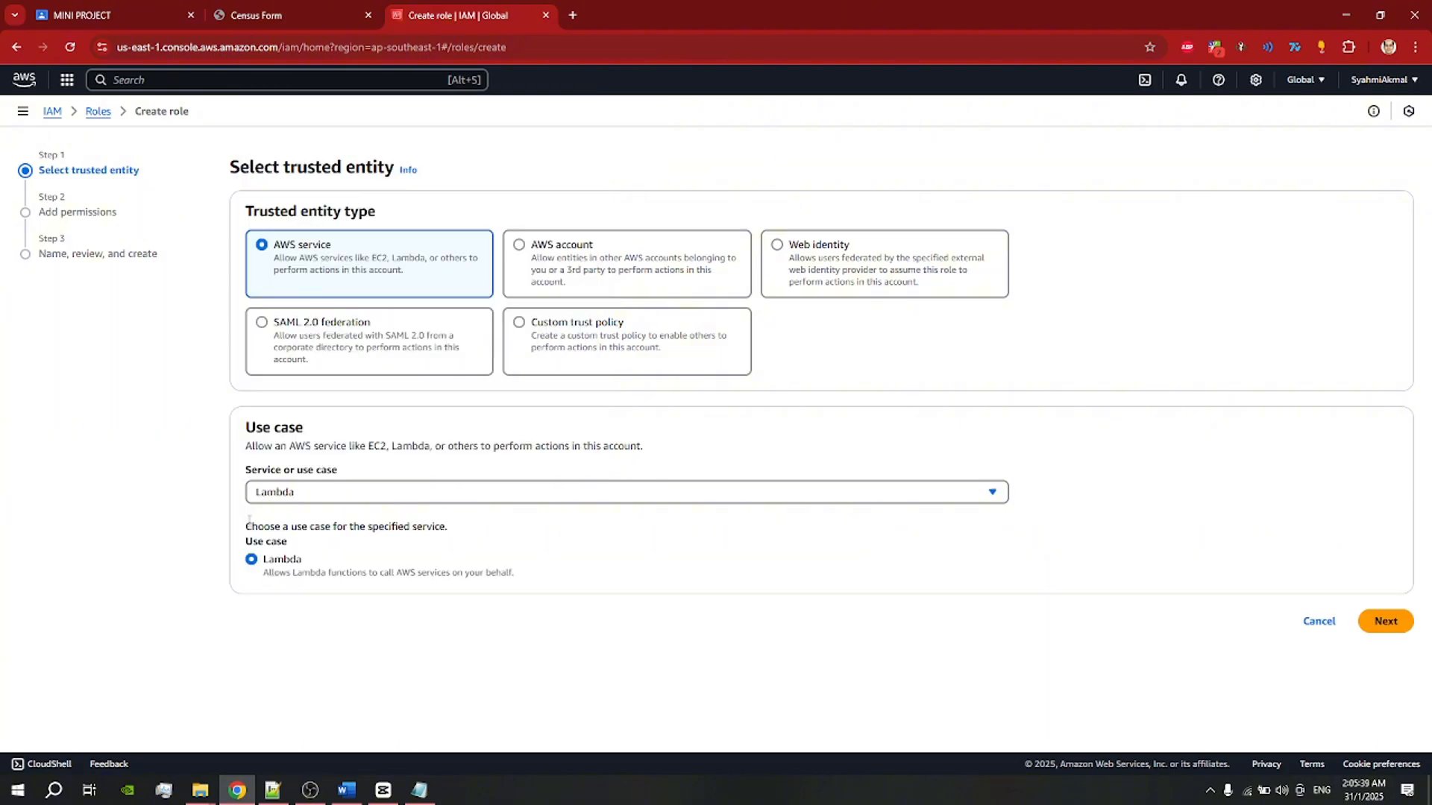
left_click(1366, 623)
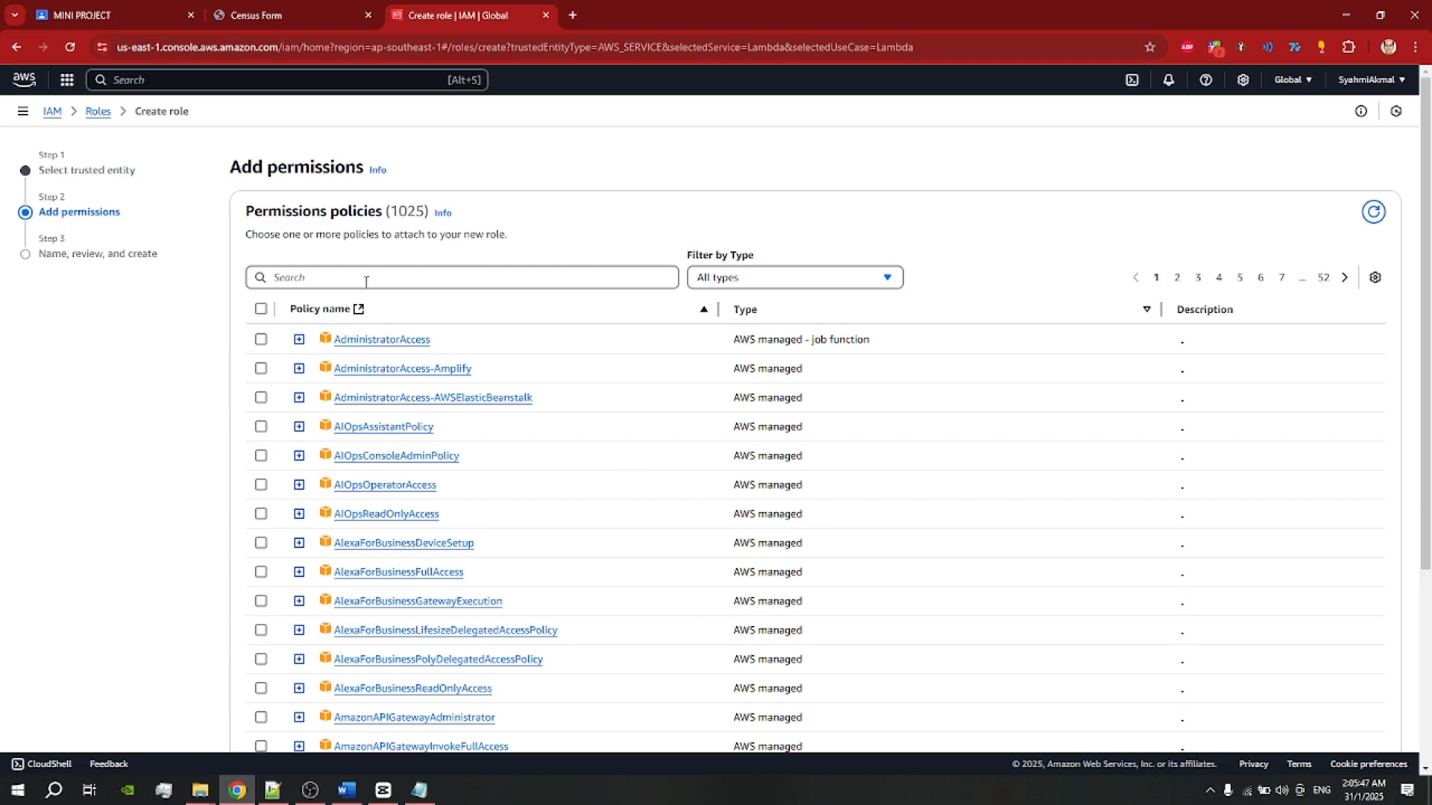
Step: Search the permission policies and attach AmazonDynamoDBFullAccess
left_click(365, 279)
type("basu")
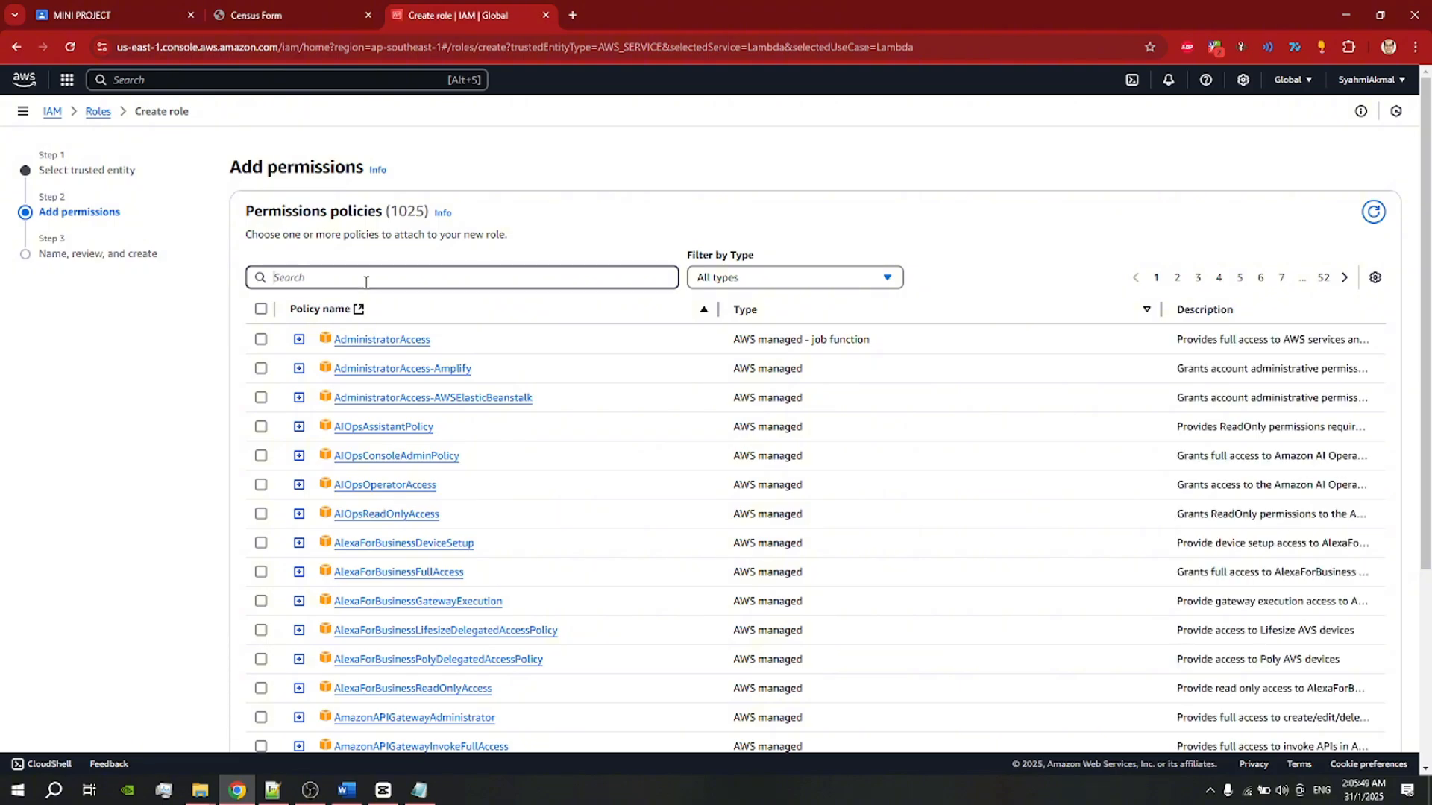
key("BackSpace")
type("ic")
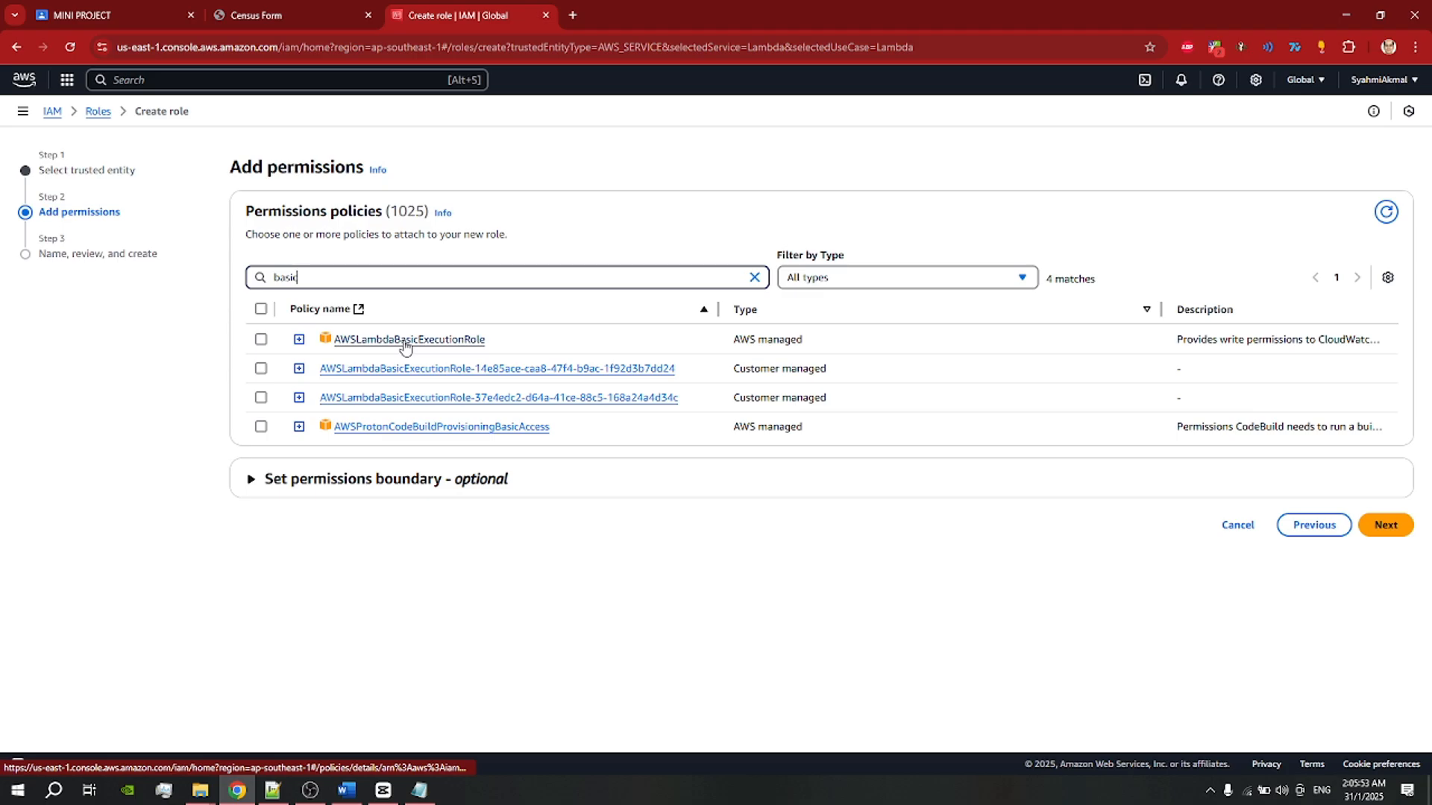
left_click_drag(316, 278, 251, 278)
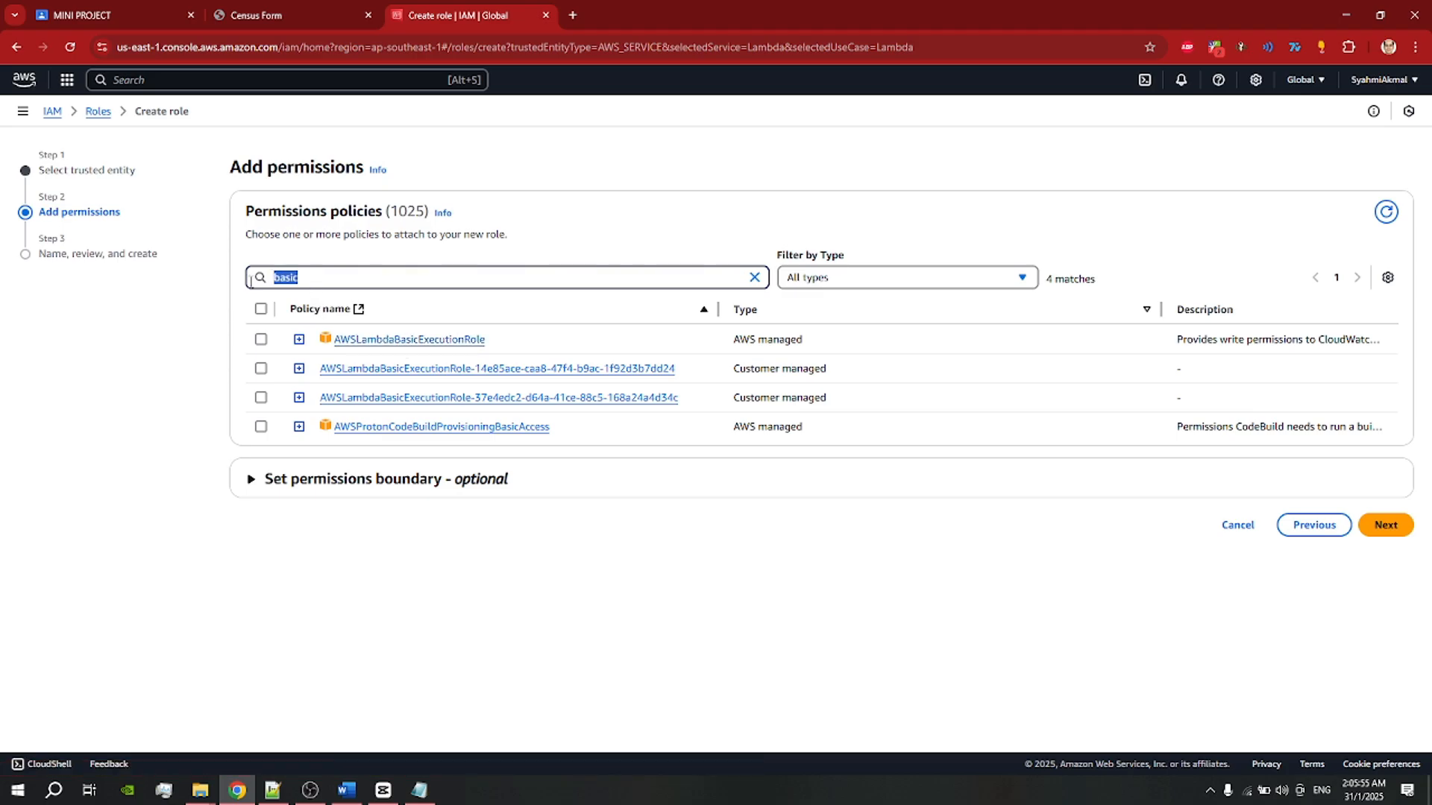
type("dyna")
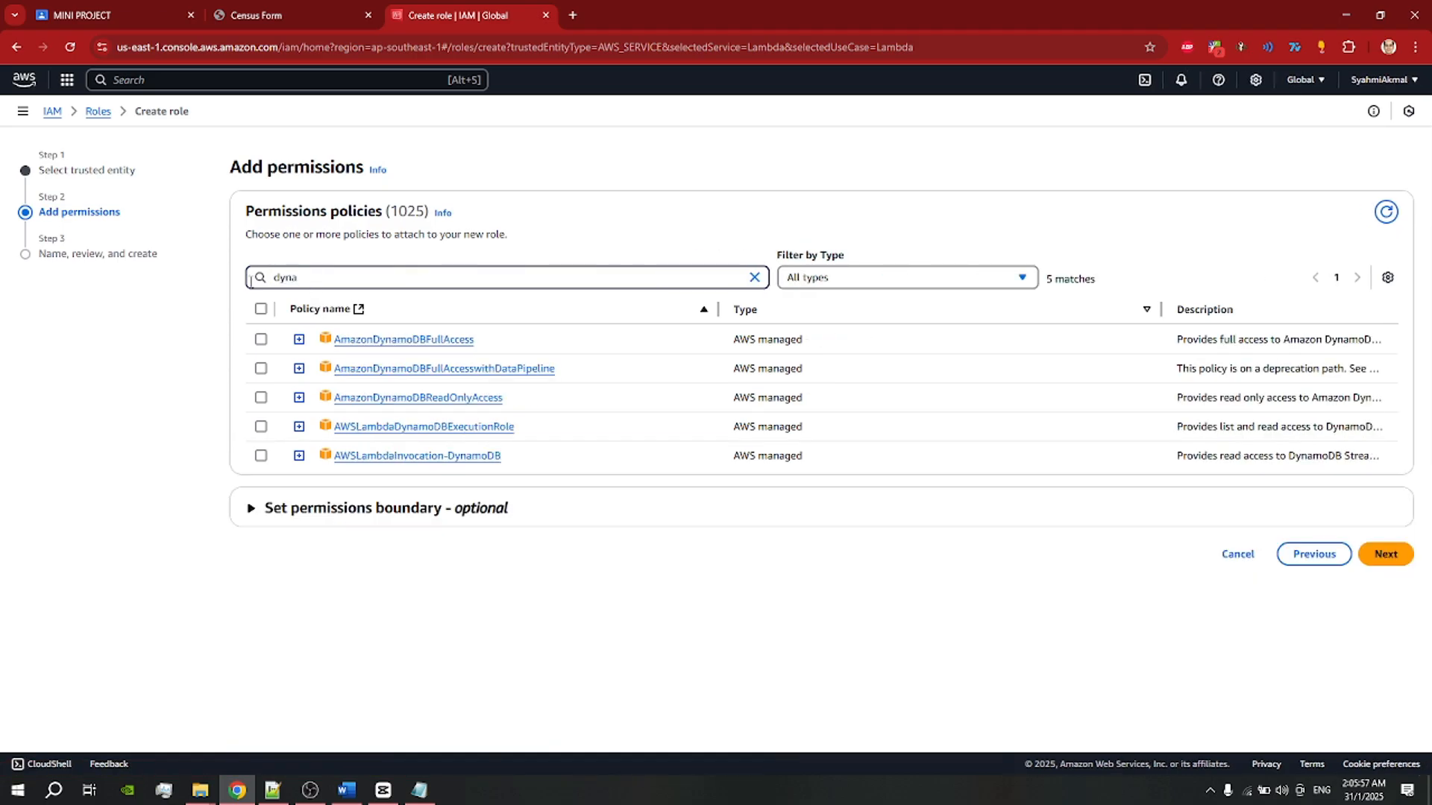
left_click(260, 339)
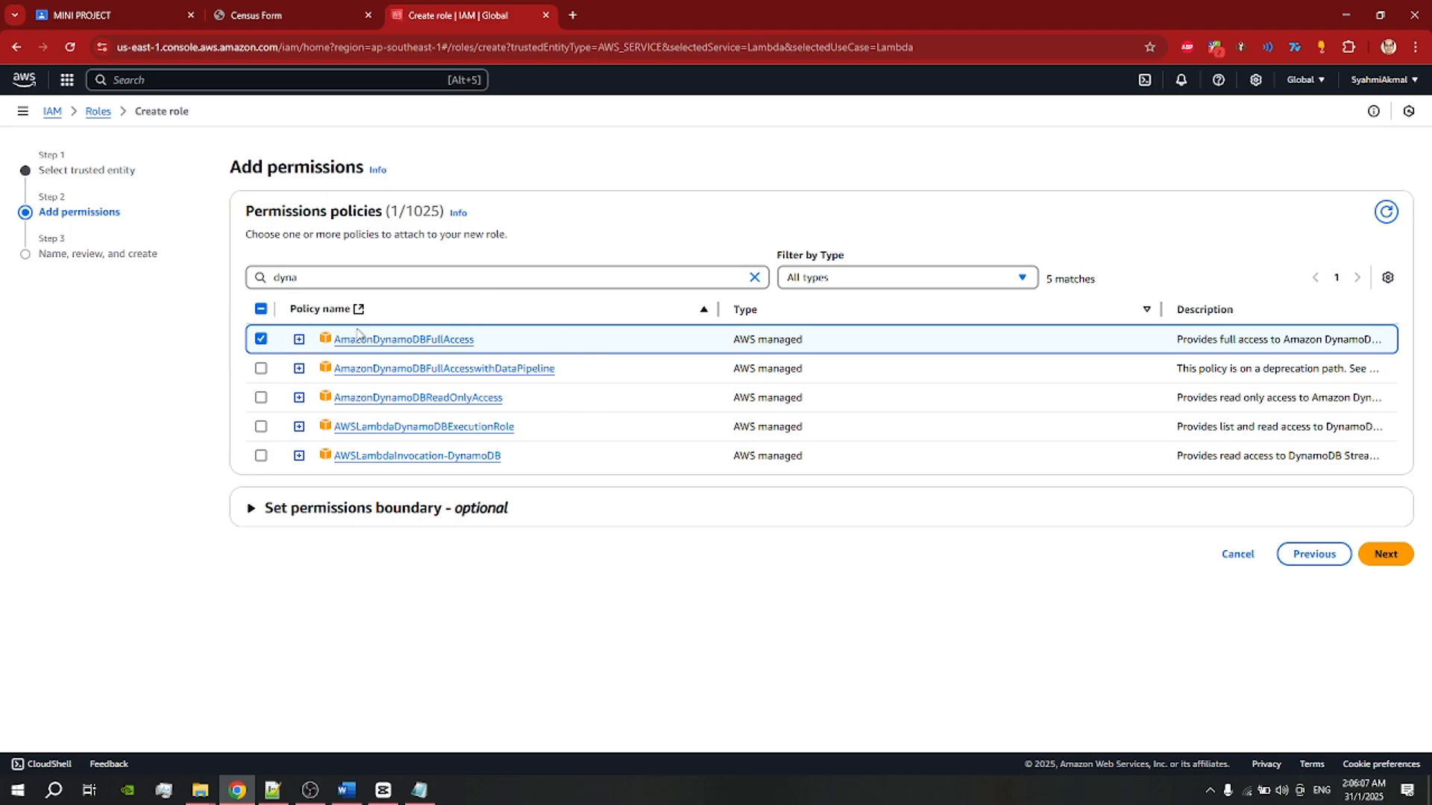
Step: Attach AWSLambdaBasicExecutionRole, recheck both policies, and continue to Name, review, and create
left_click_drag(302, 278, 237, 280)
type("basic")
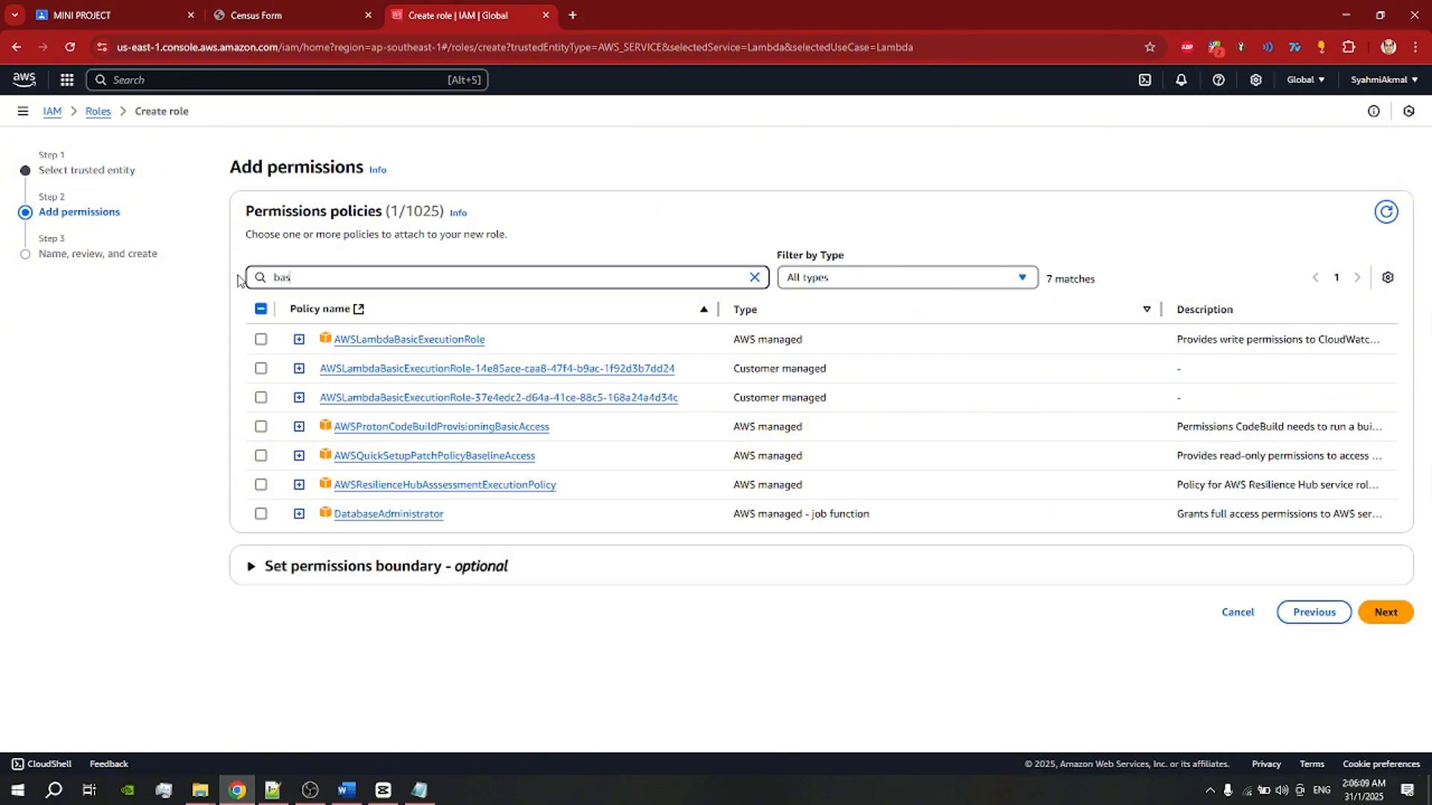
left_click(261, 340)
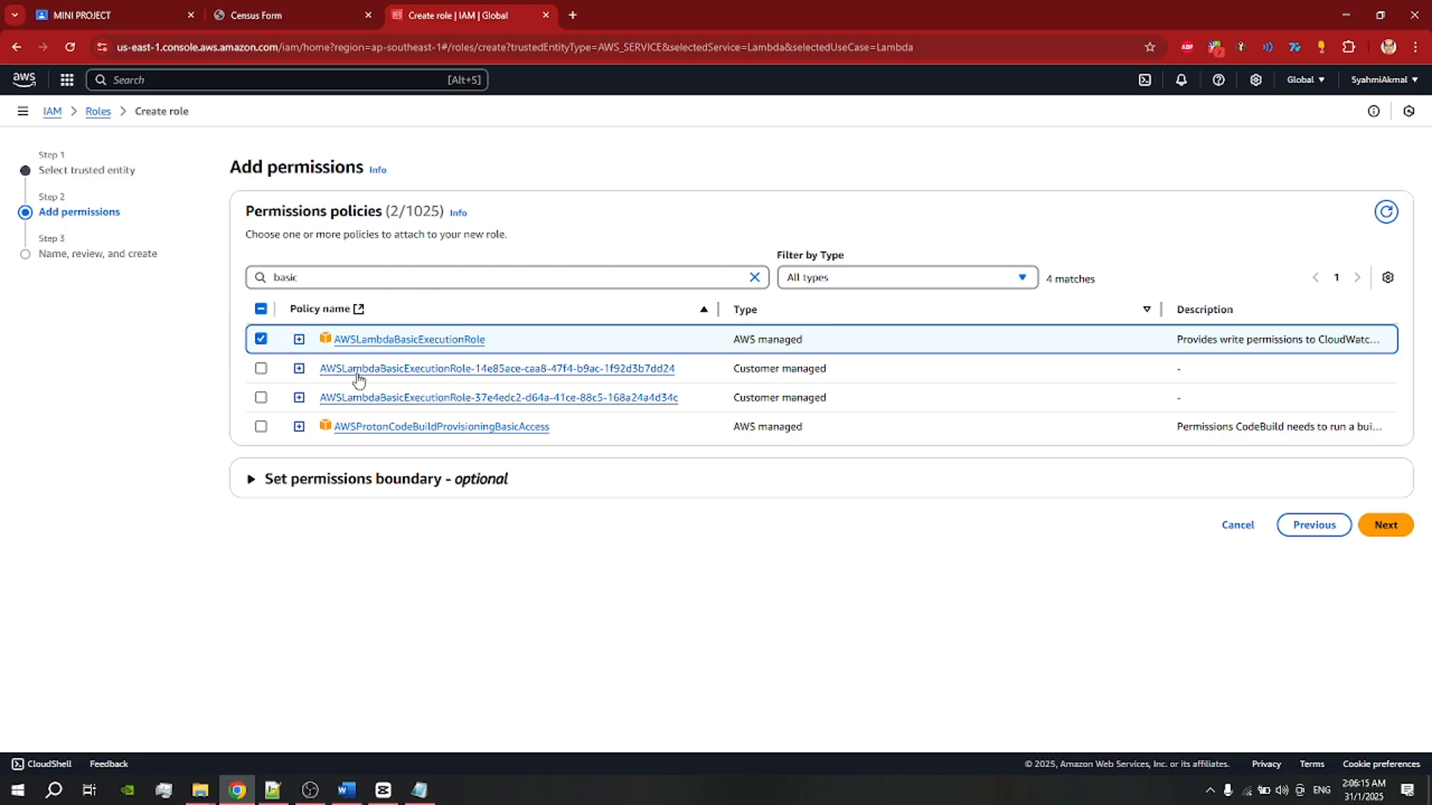
left_click_drag(332, 278, 243, 281)
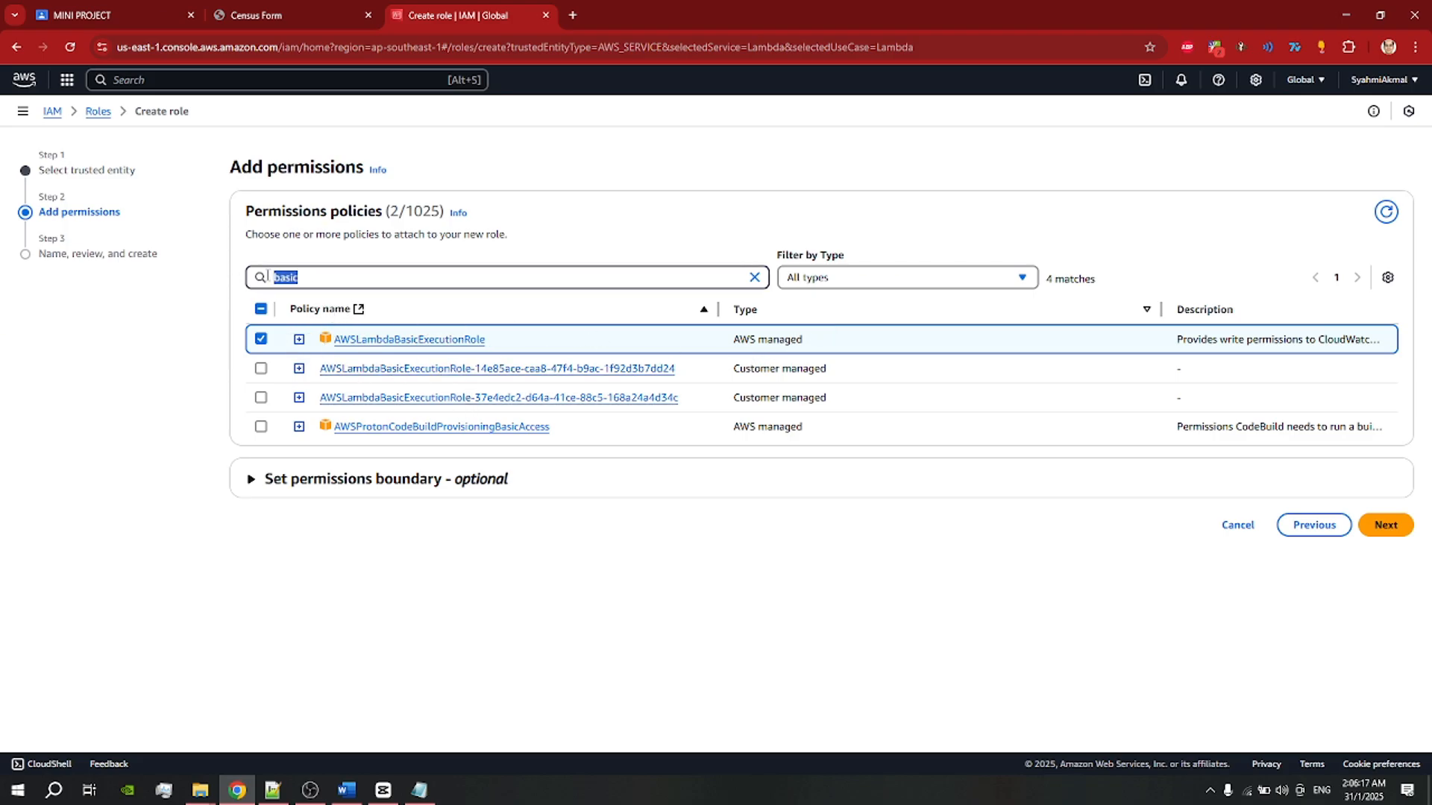
type("dyna")
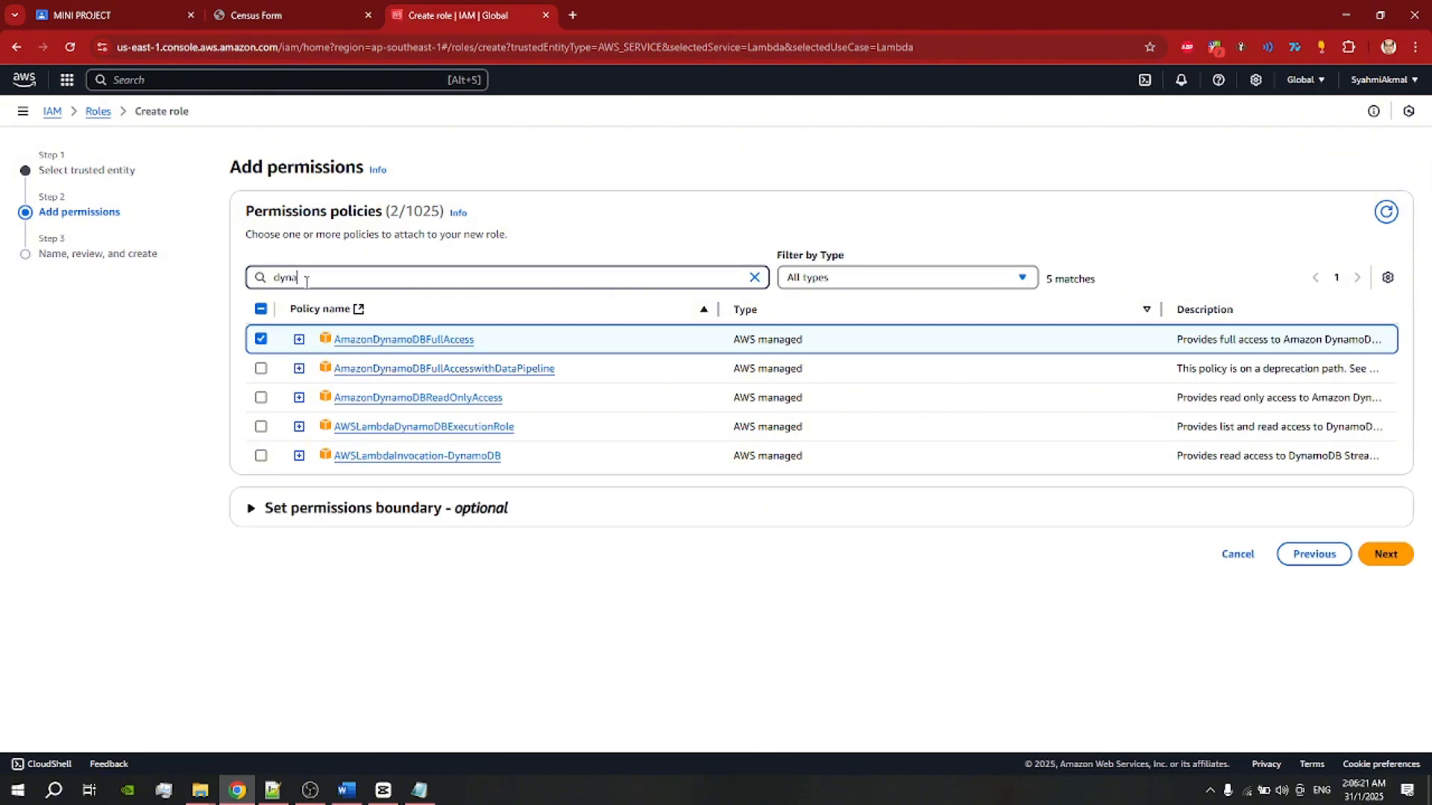
left_click_drag(306, 278, 224, 284)
type("basic")
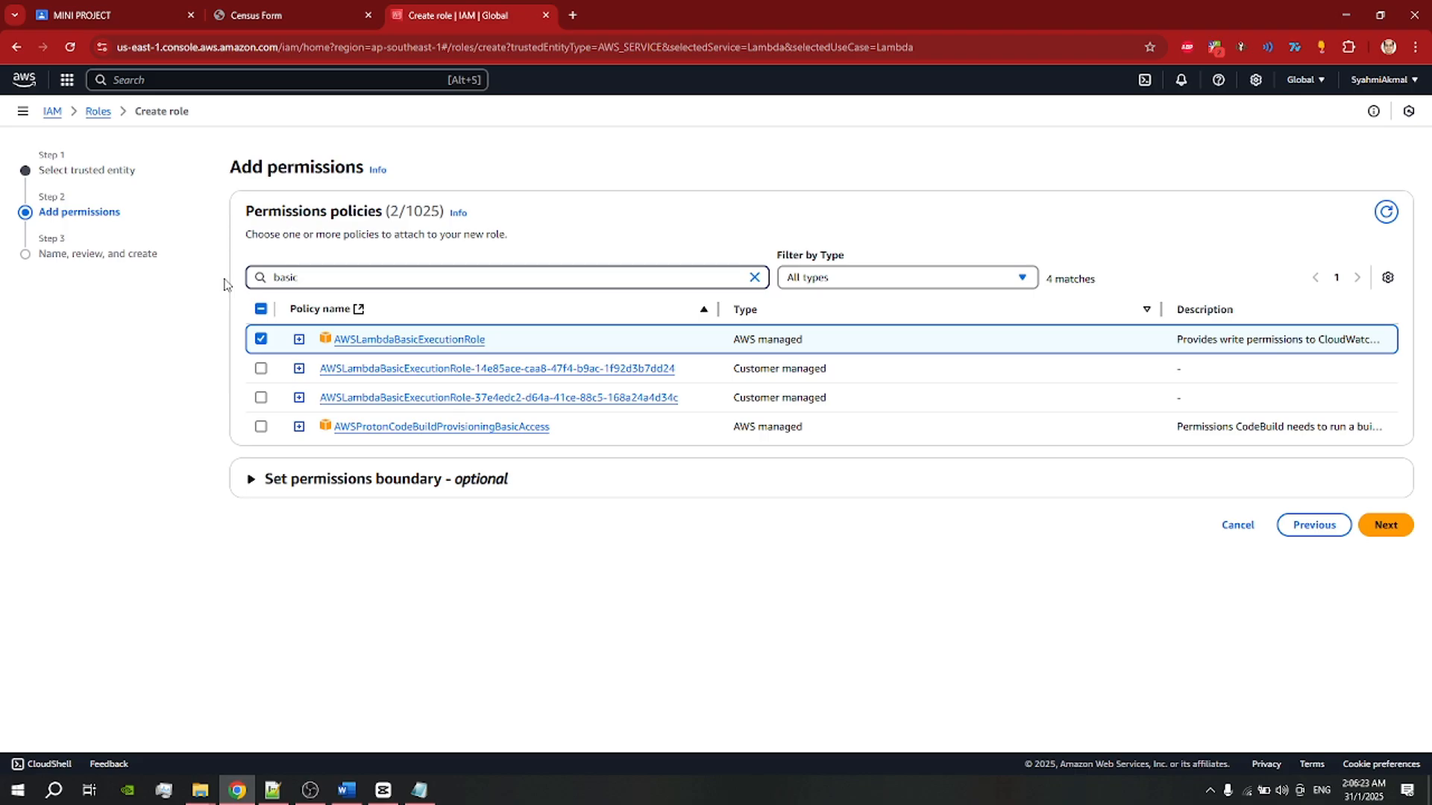
left_click(1371, 524)
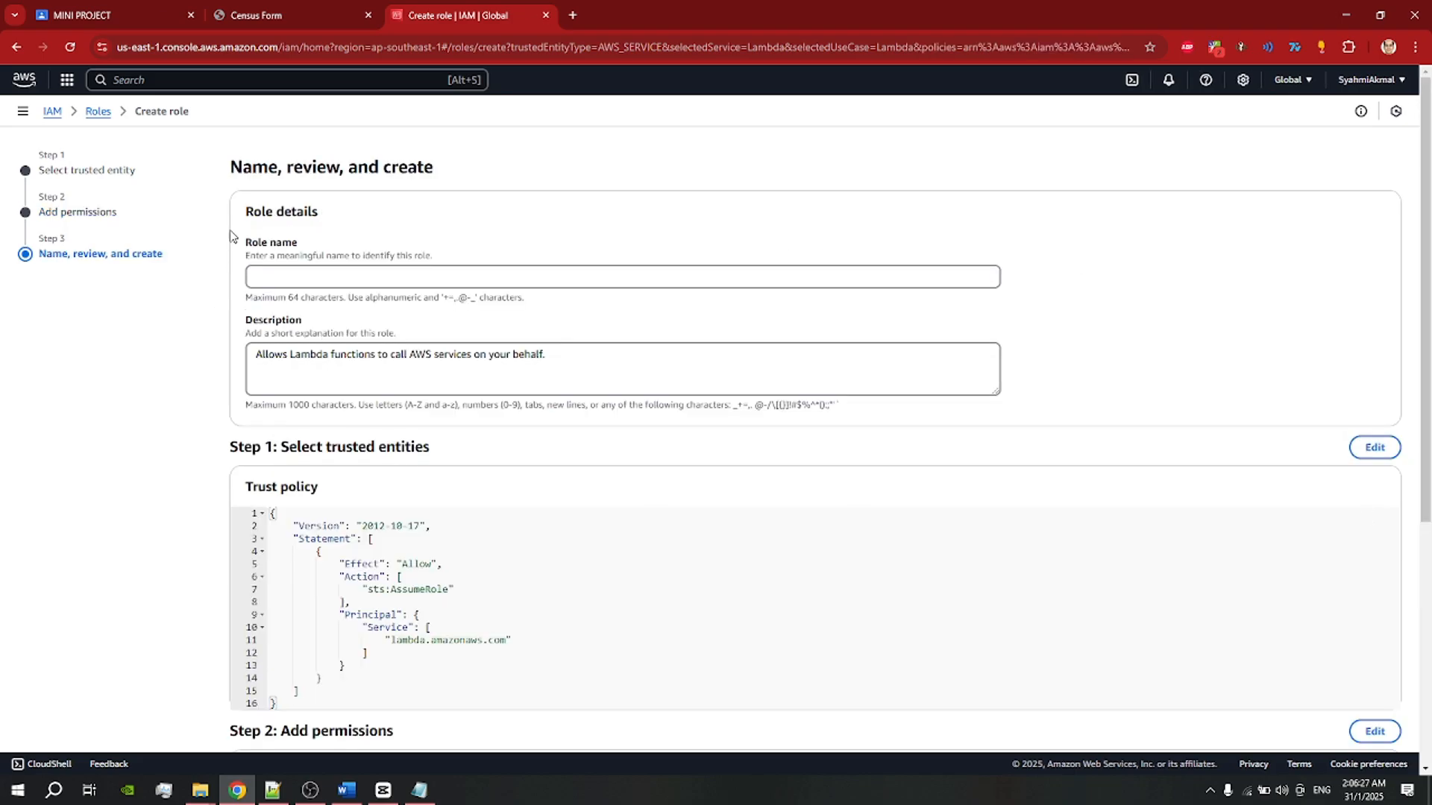
Step: Enter a role name, review the page, then cancel creating the role
left_click(304, 281)
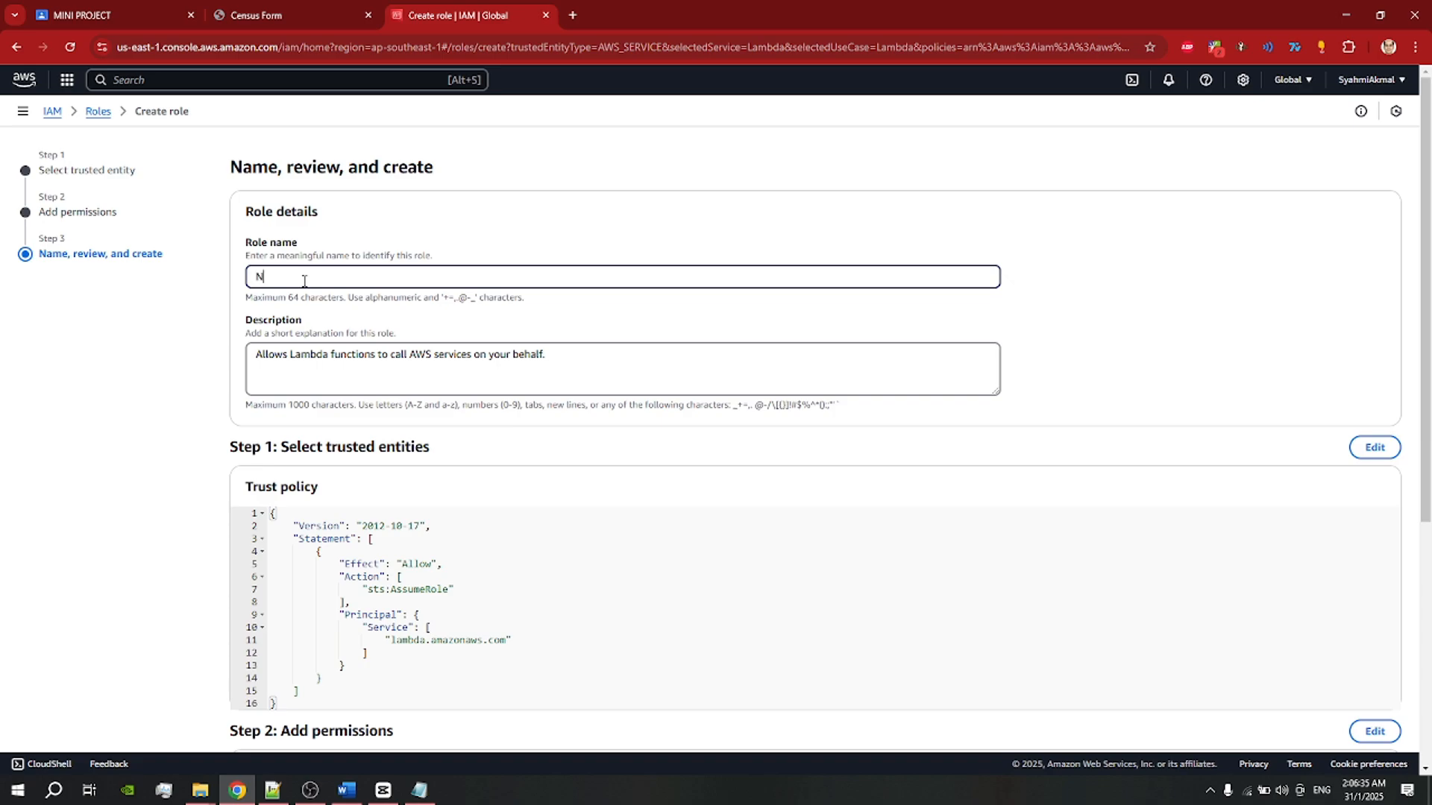
type("Nabil-lambda")
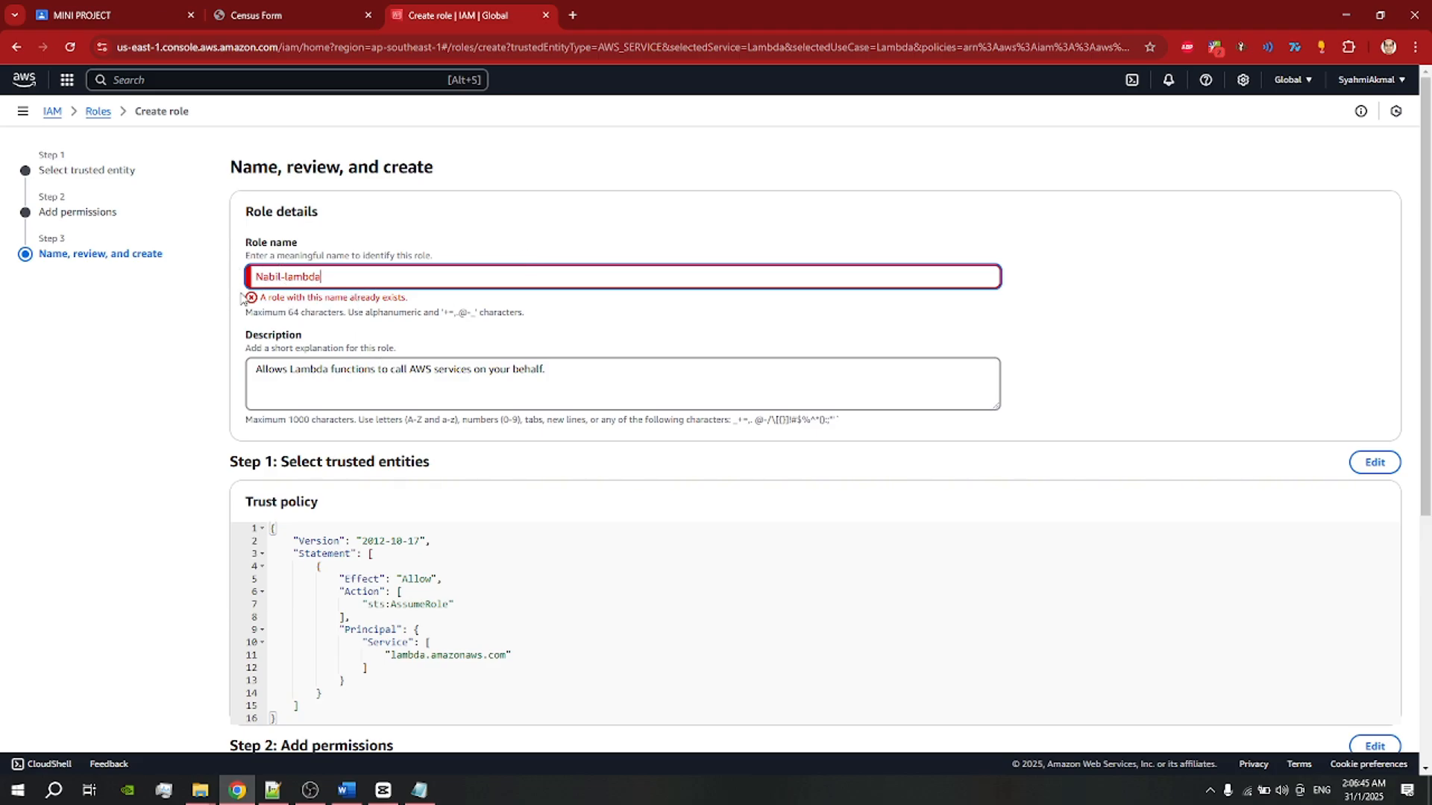
scroll(354, 290, "down", 5)
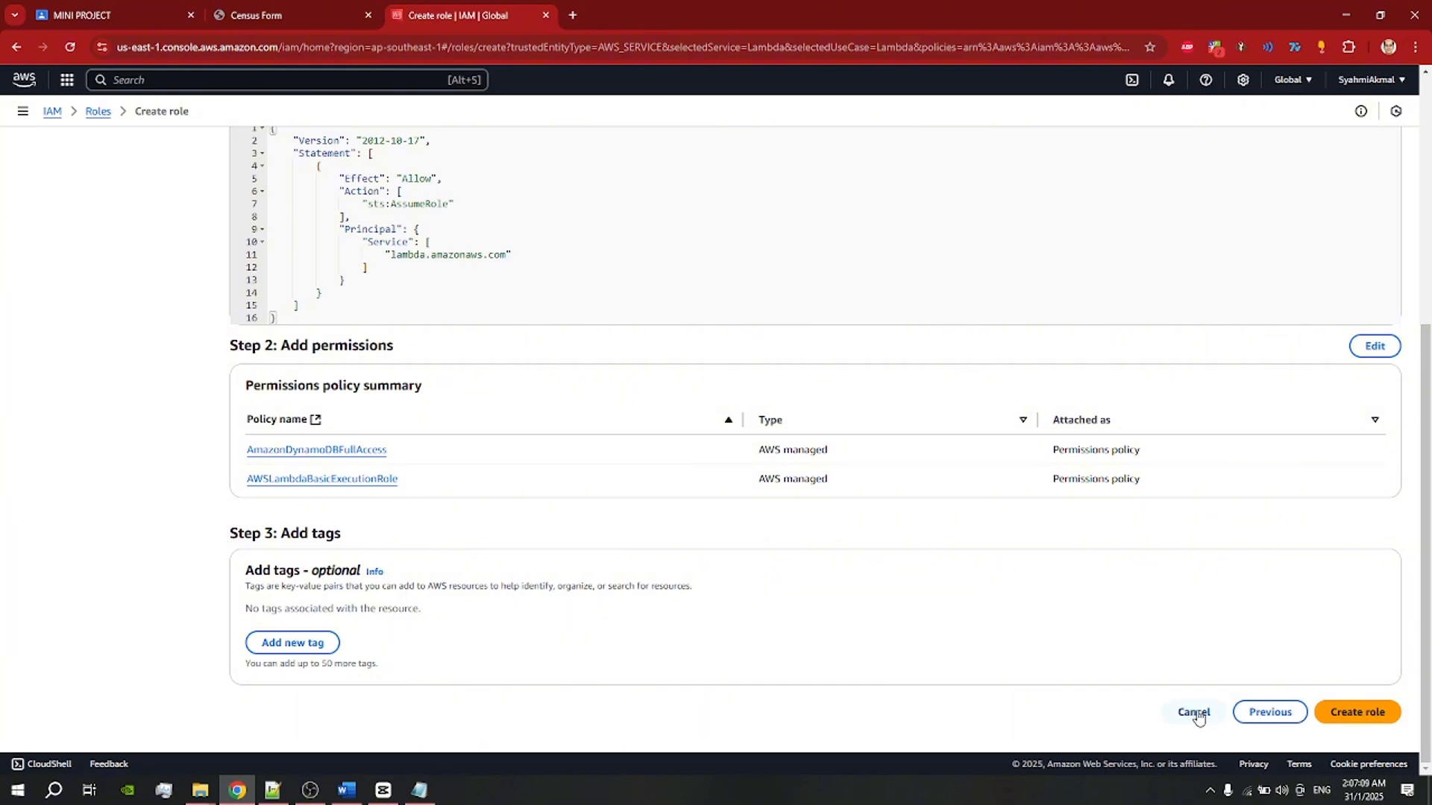
left_click(1195, 714)
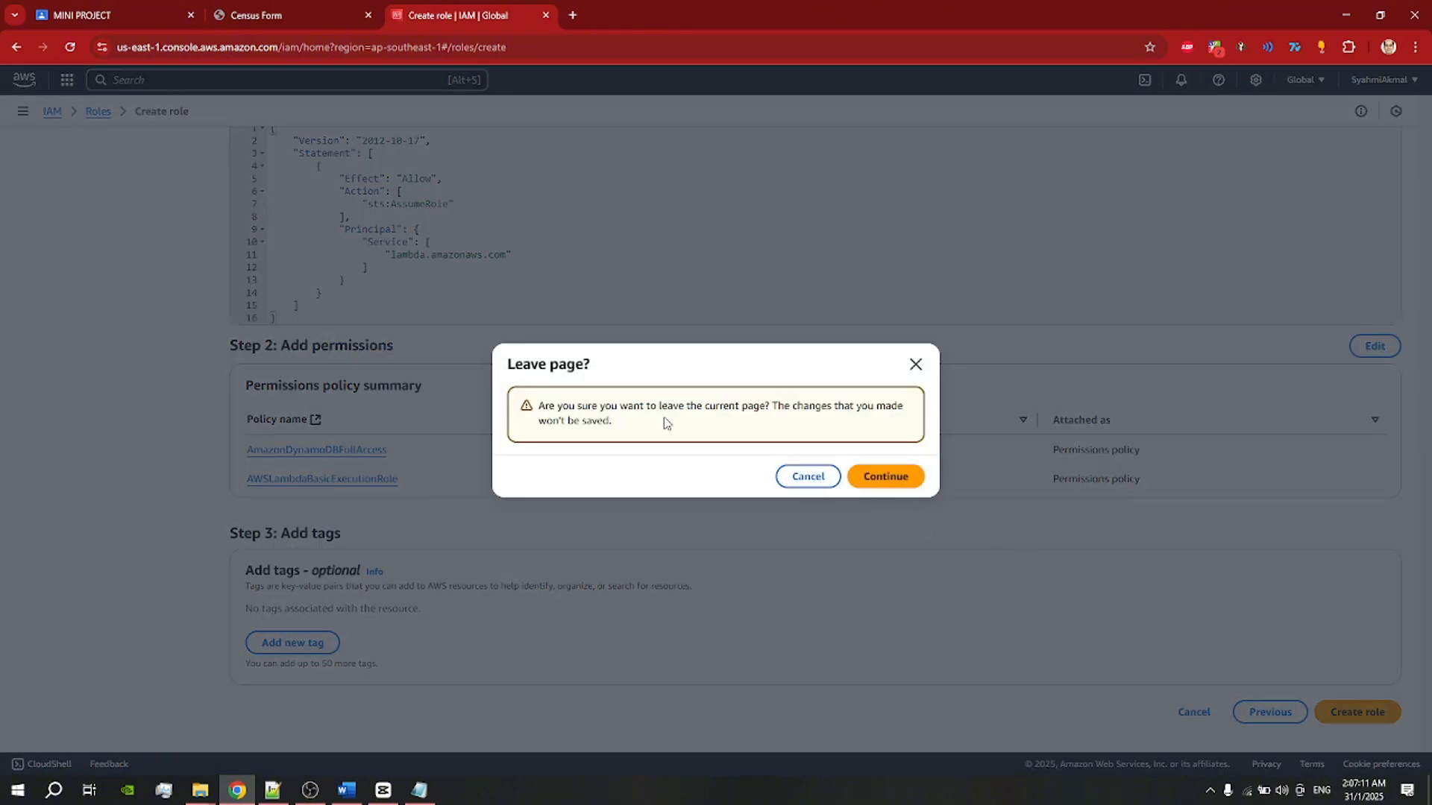
Step: Discard the role draft, open DynamoDB Tables via search, and begin a new table
left_click(898, 478)
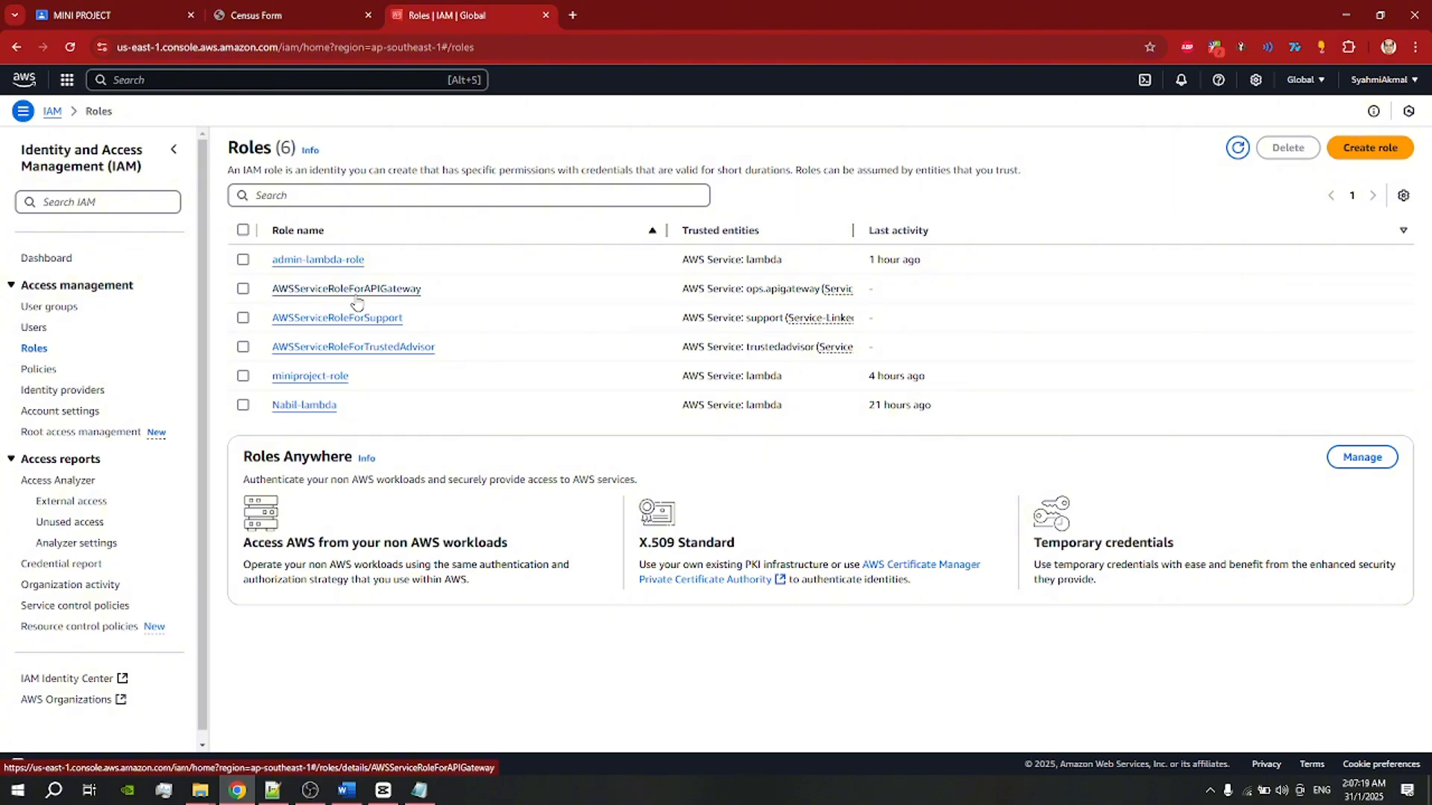
left_click(142, 84)
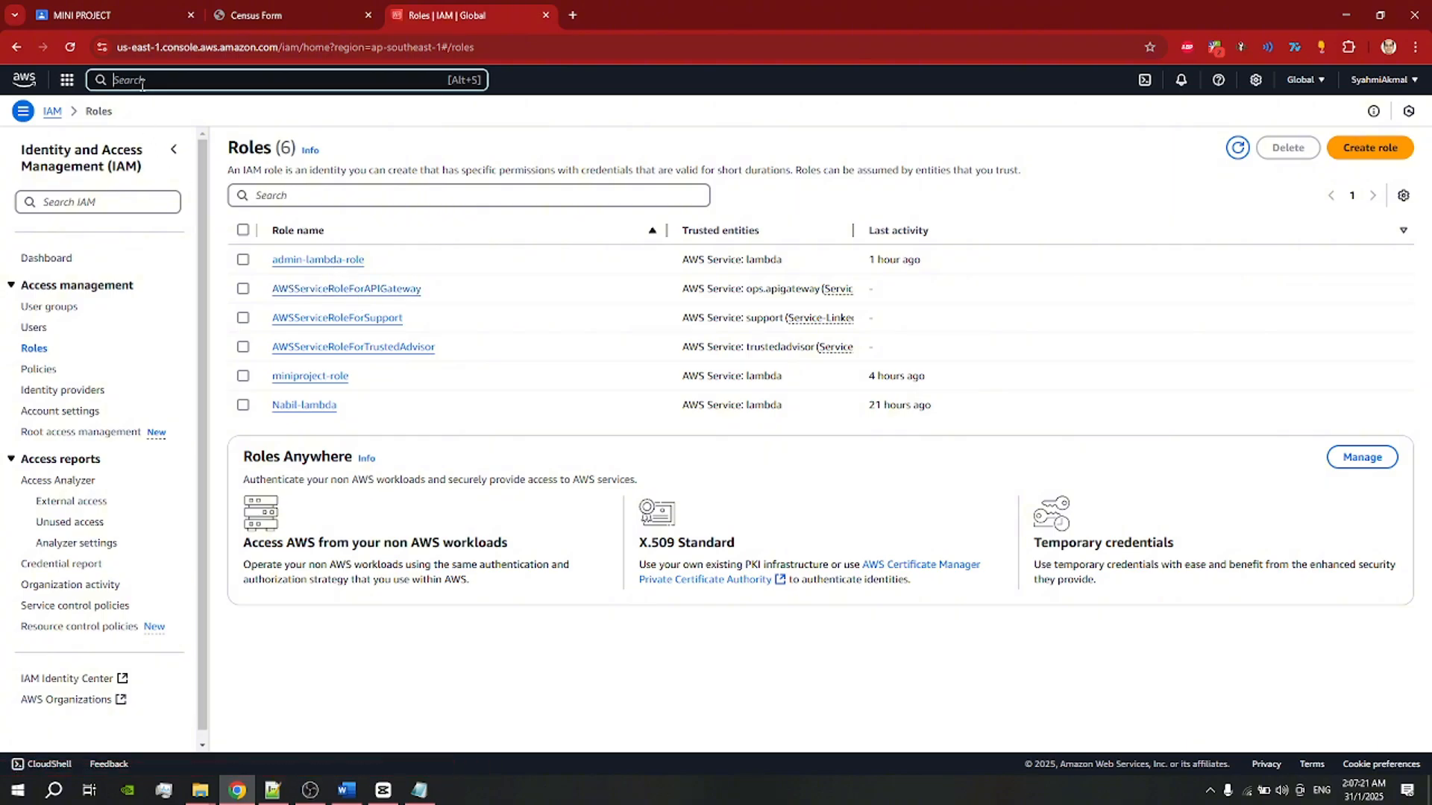
type("dynamoDB")
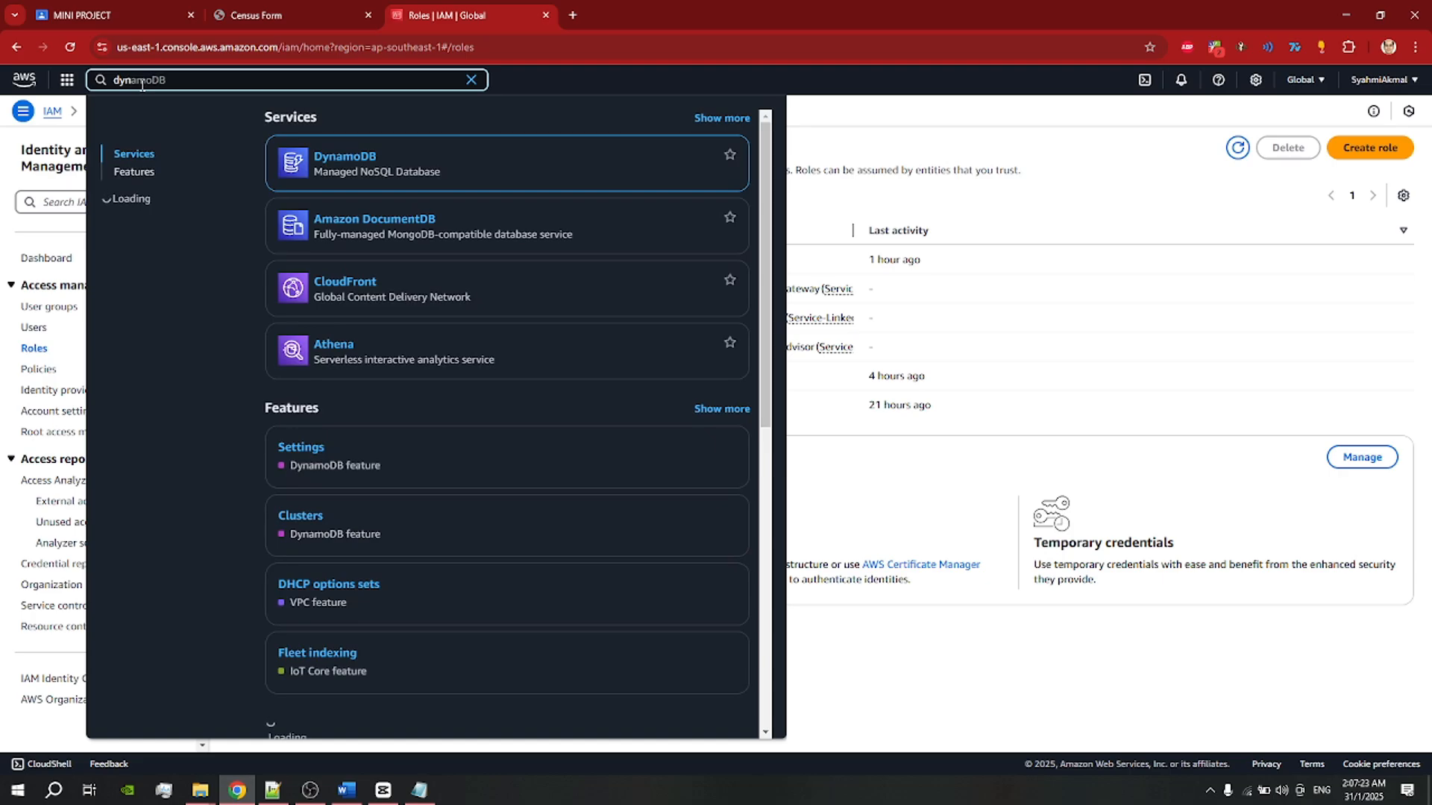
left_click(331, 157)
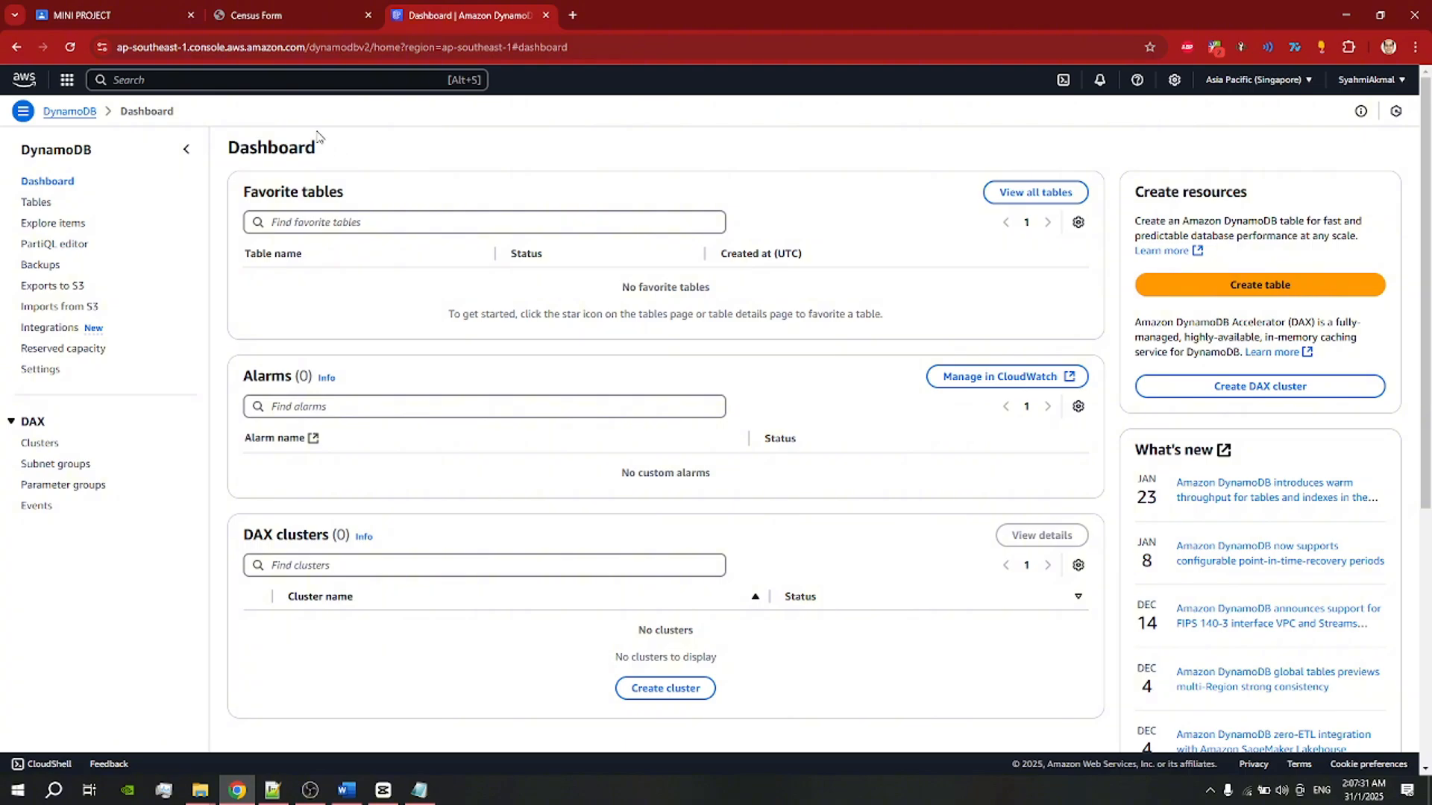
left_click(36, 203)
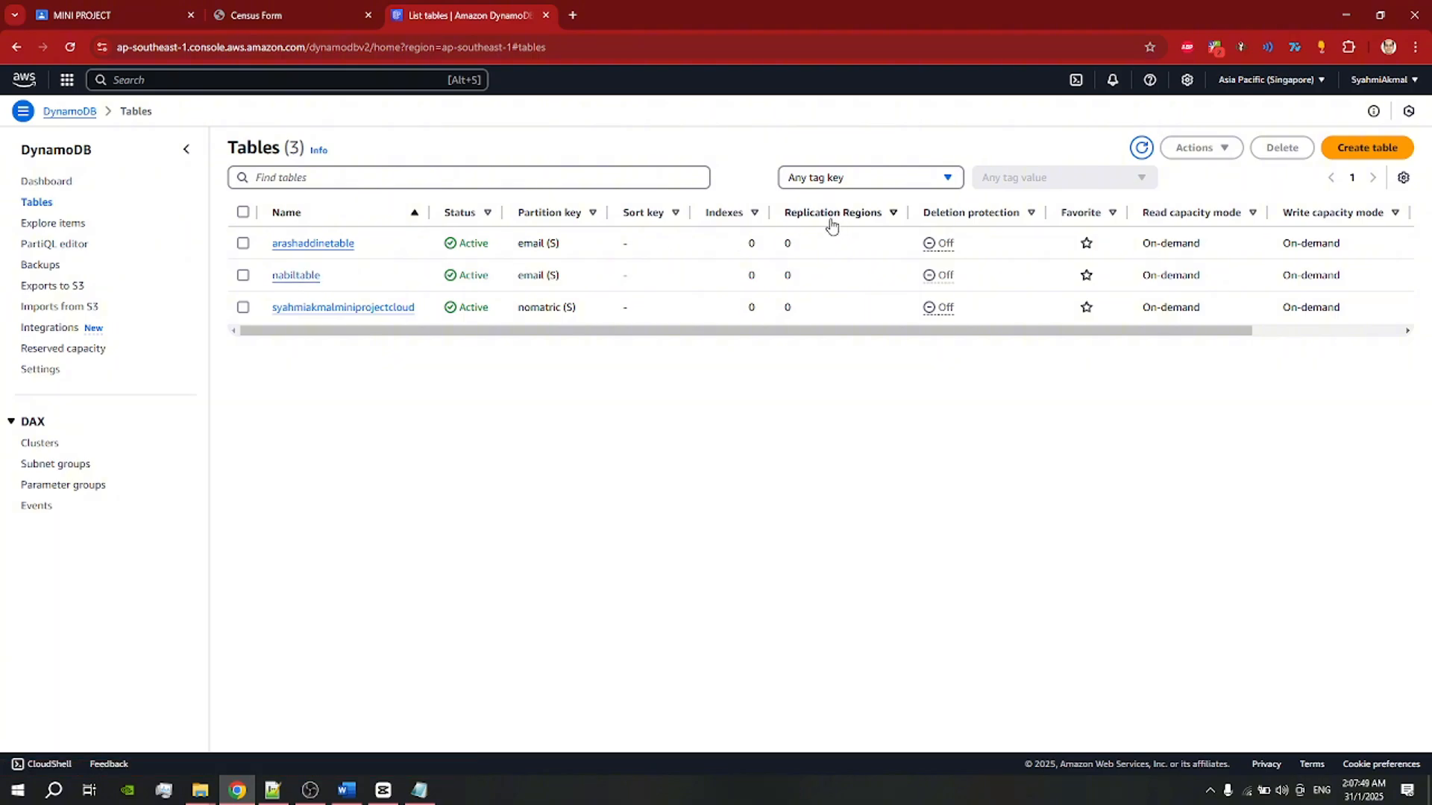
left_click(1366, 153)
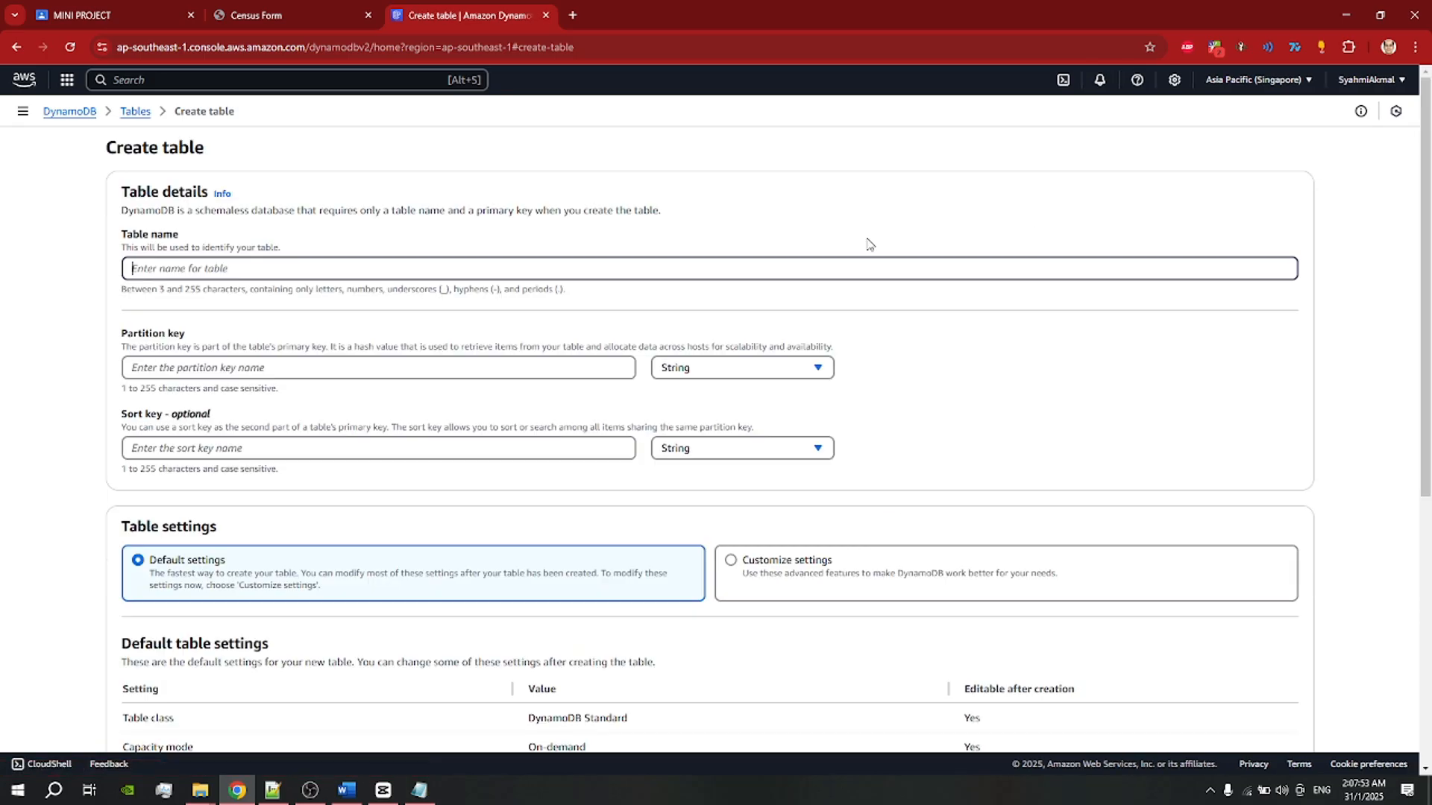
Step: Draft a table name and an email partition key, then cancel and leave the form
left_click(181, 272)
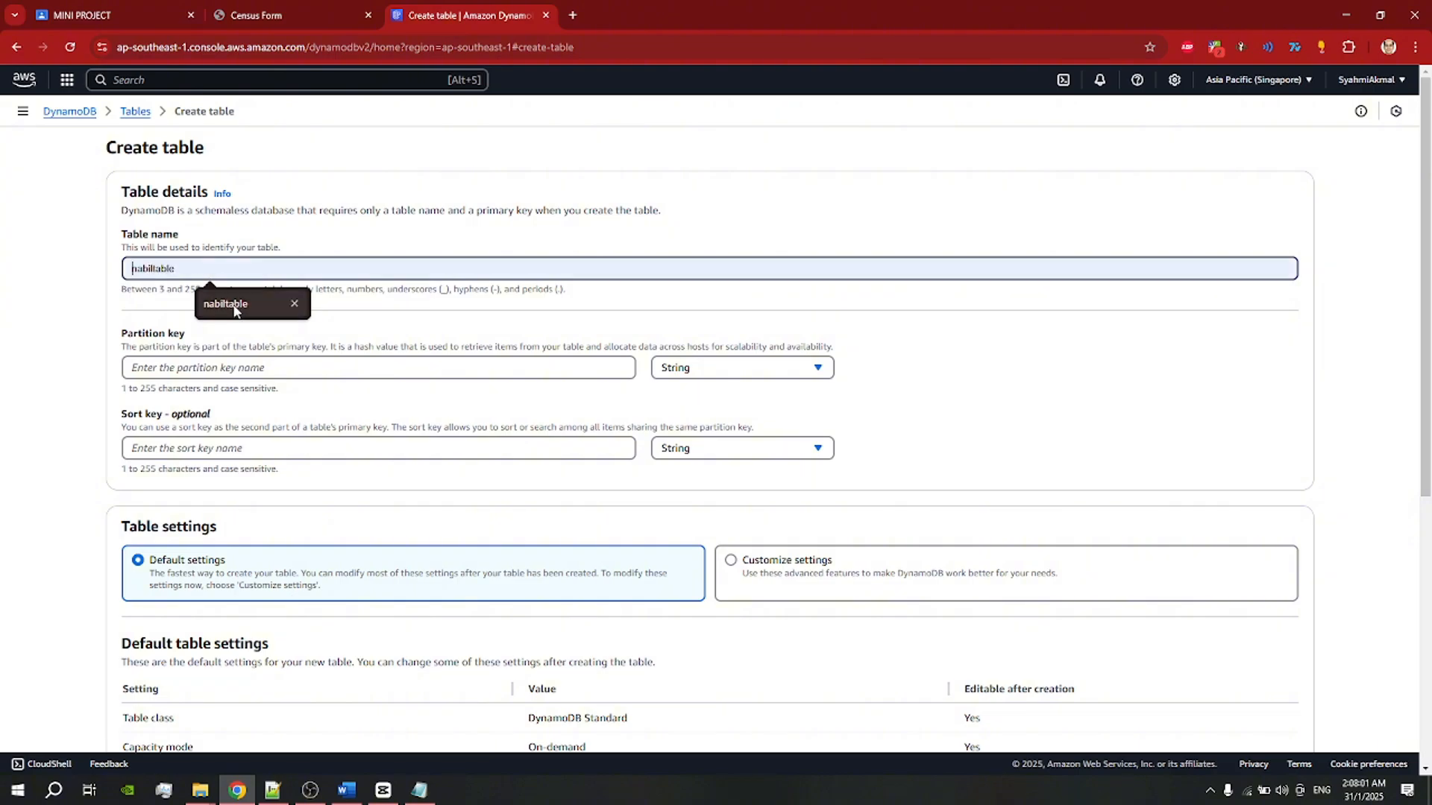
scroll(287, 289, "down", 1)
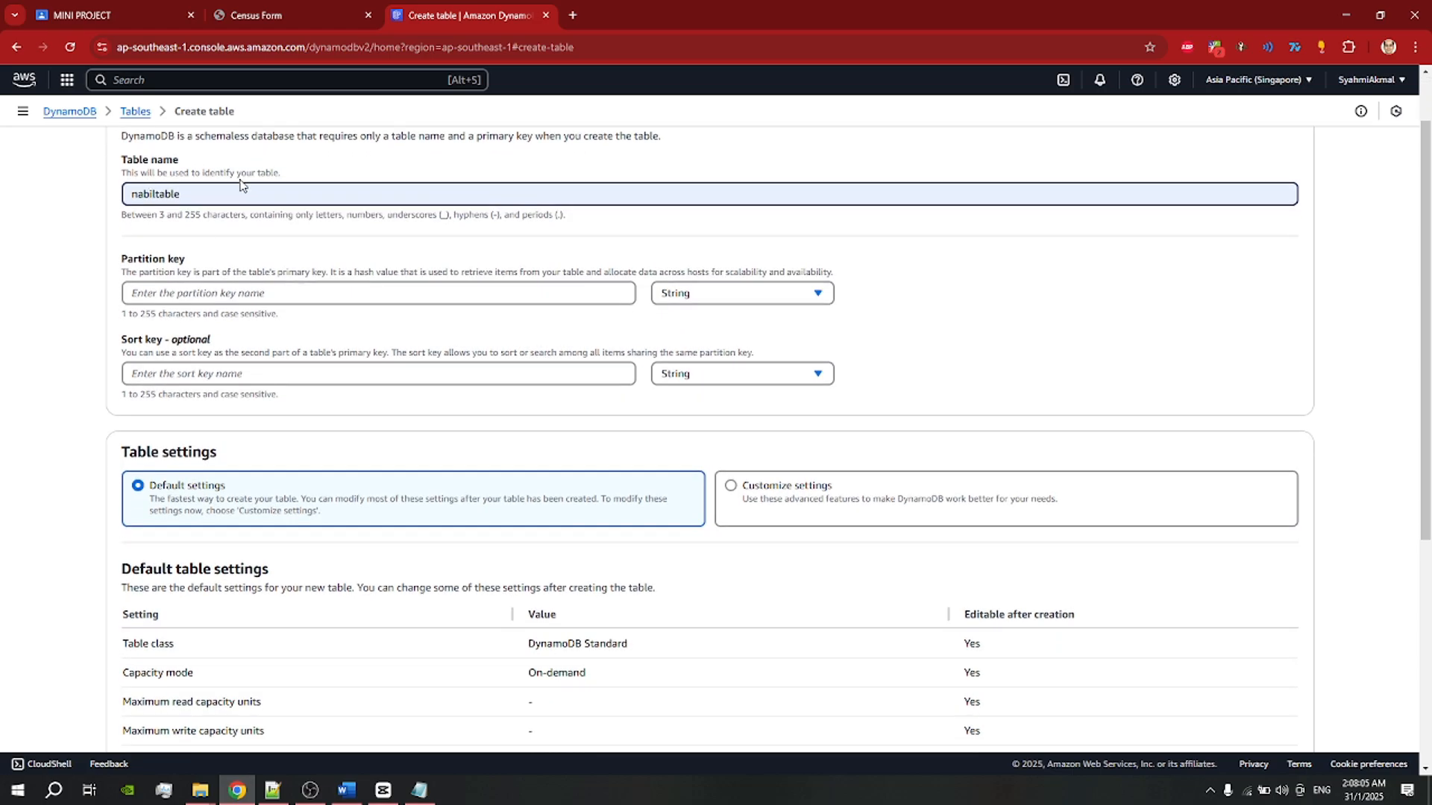
scroll(239, 194, "down", 1)
left_click(208, 217)
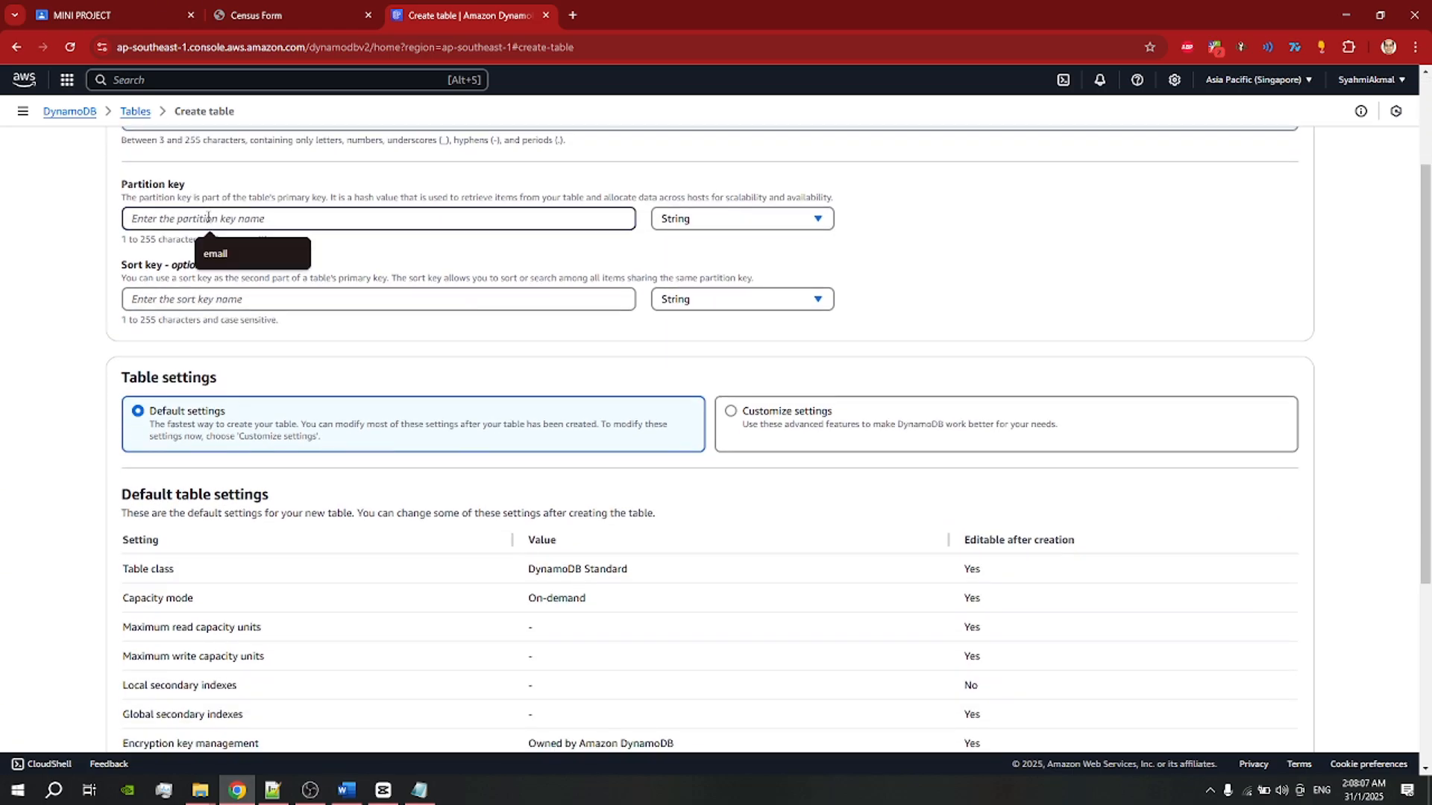
left_click(220, 254)
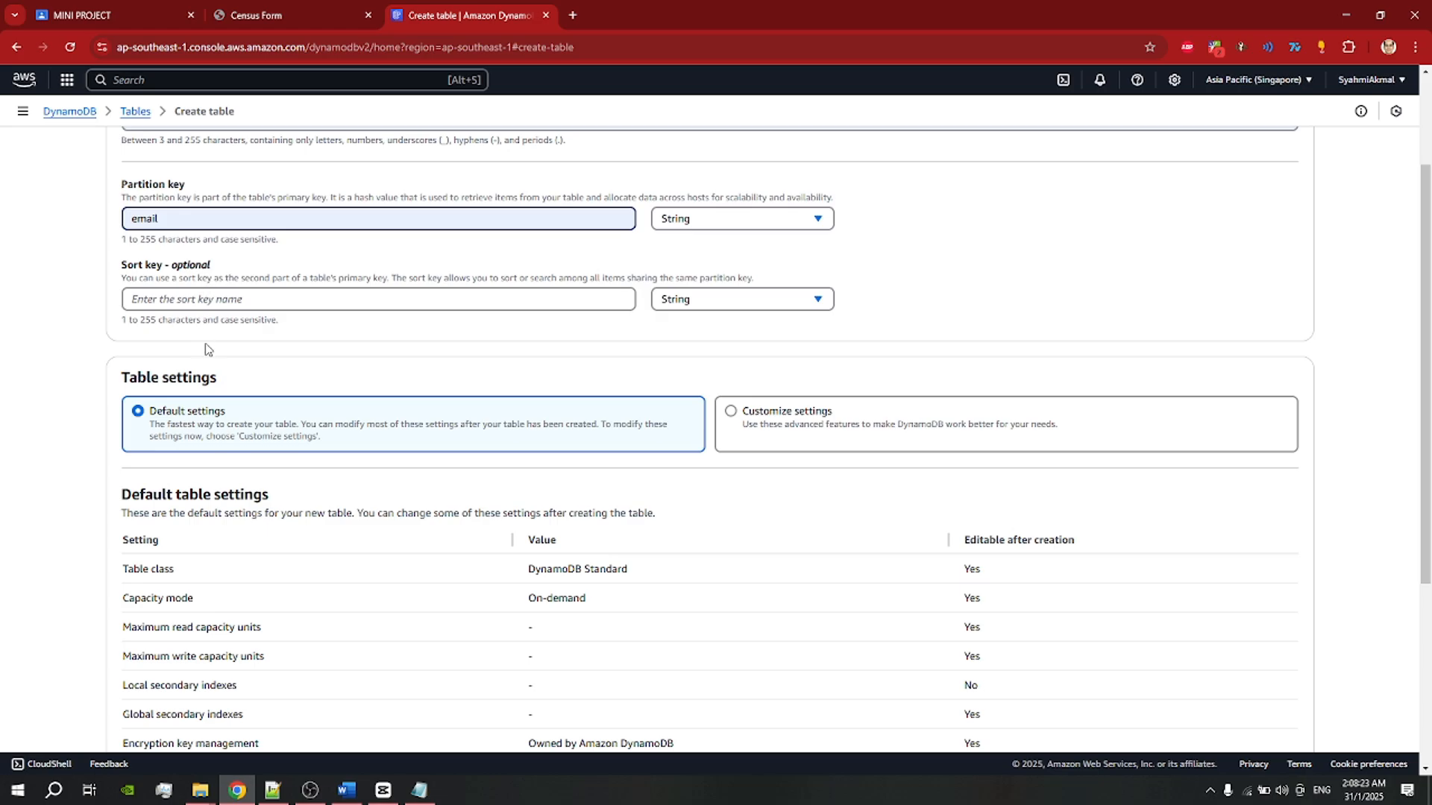
scroll(231, 377, "down", 1)
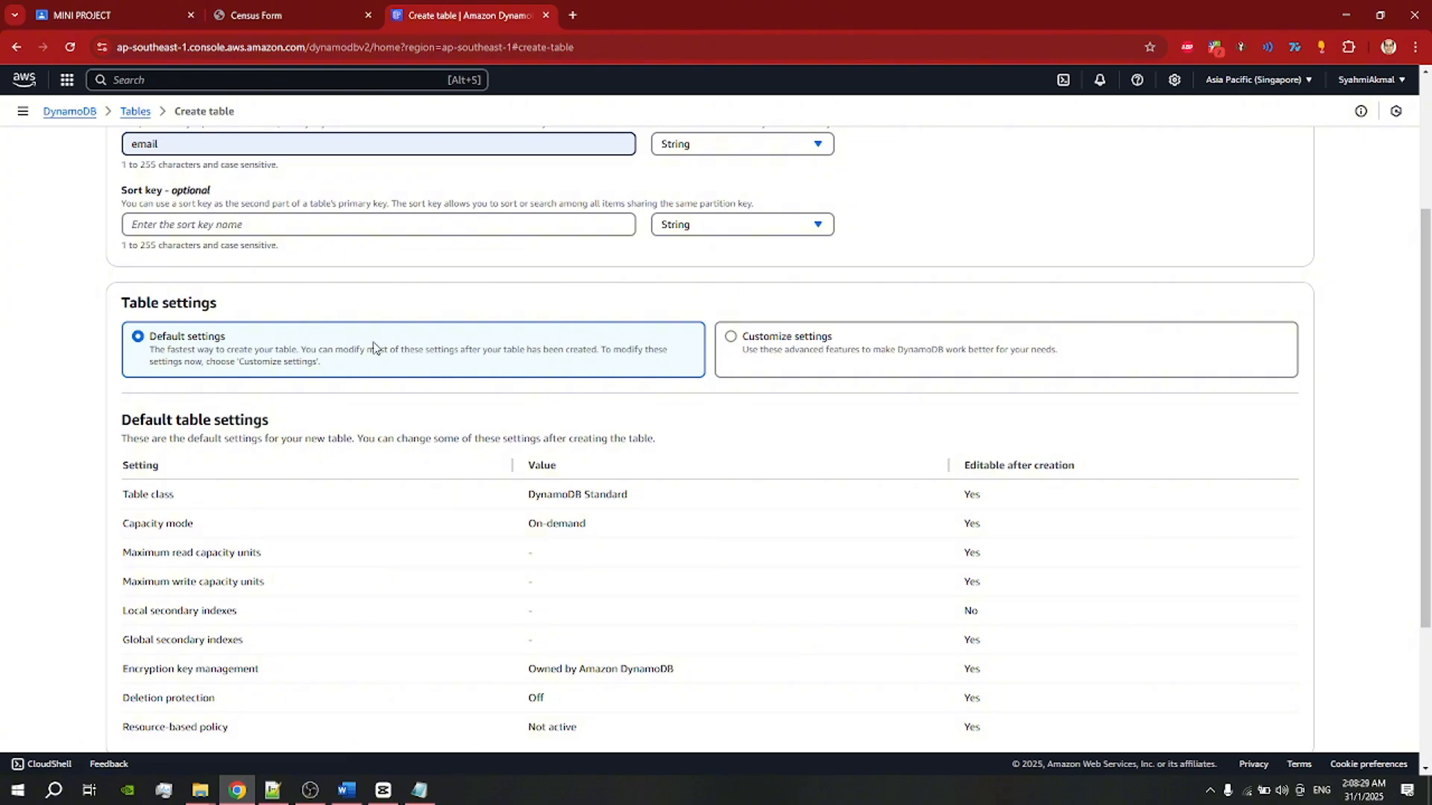
scroll(222, 337, "down", 3)
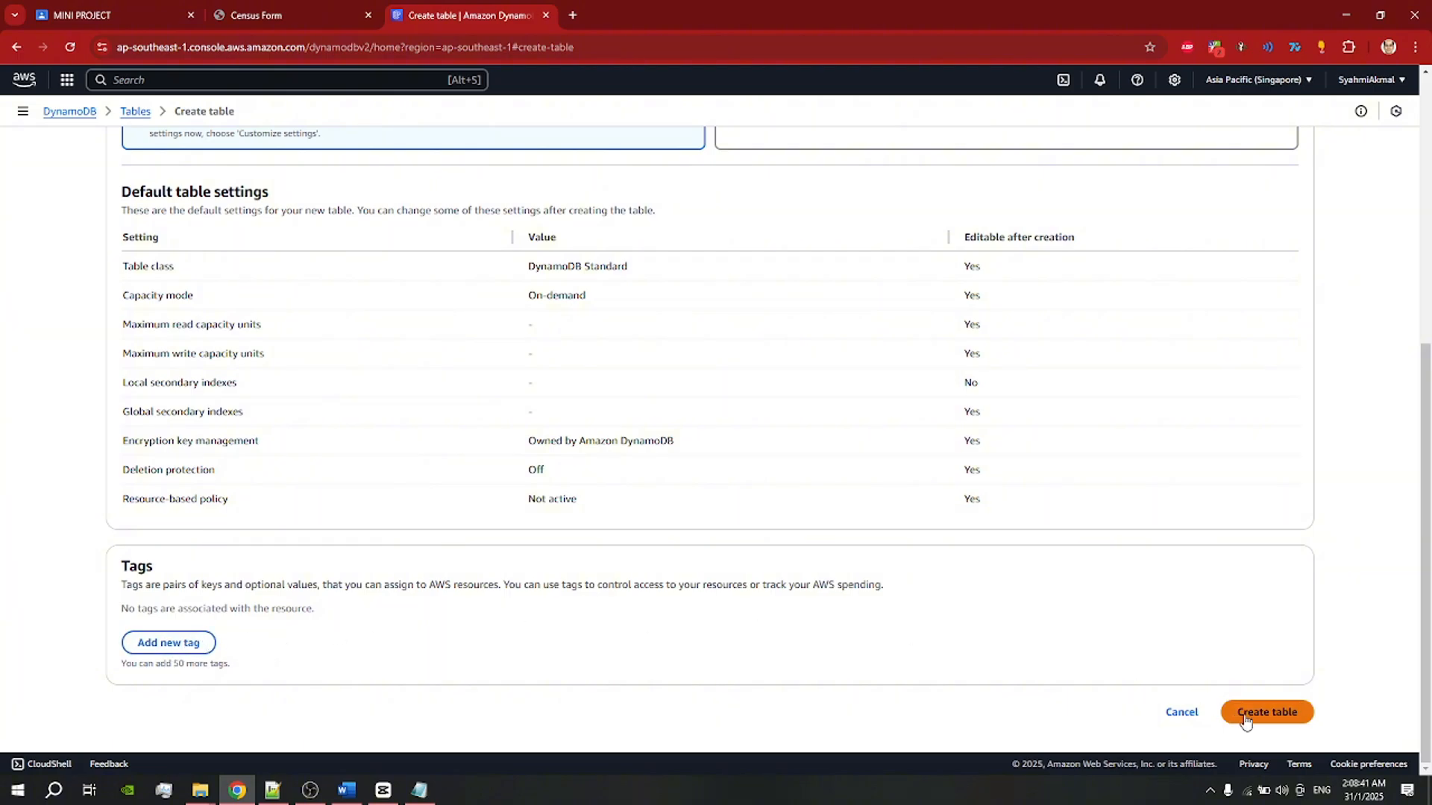
left_click(1183, 717)
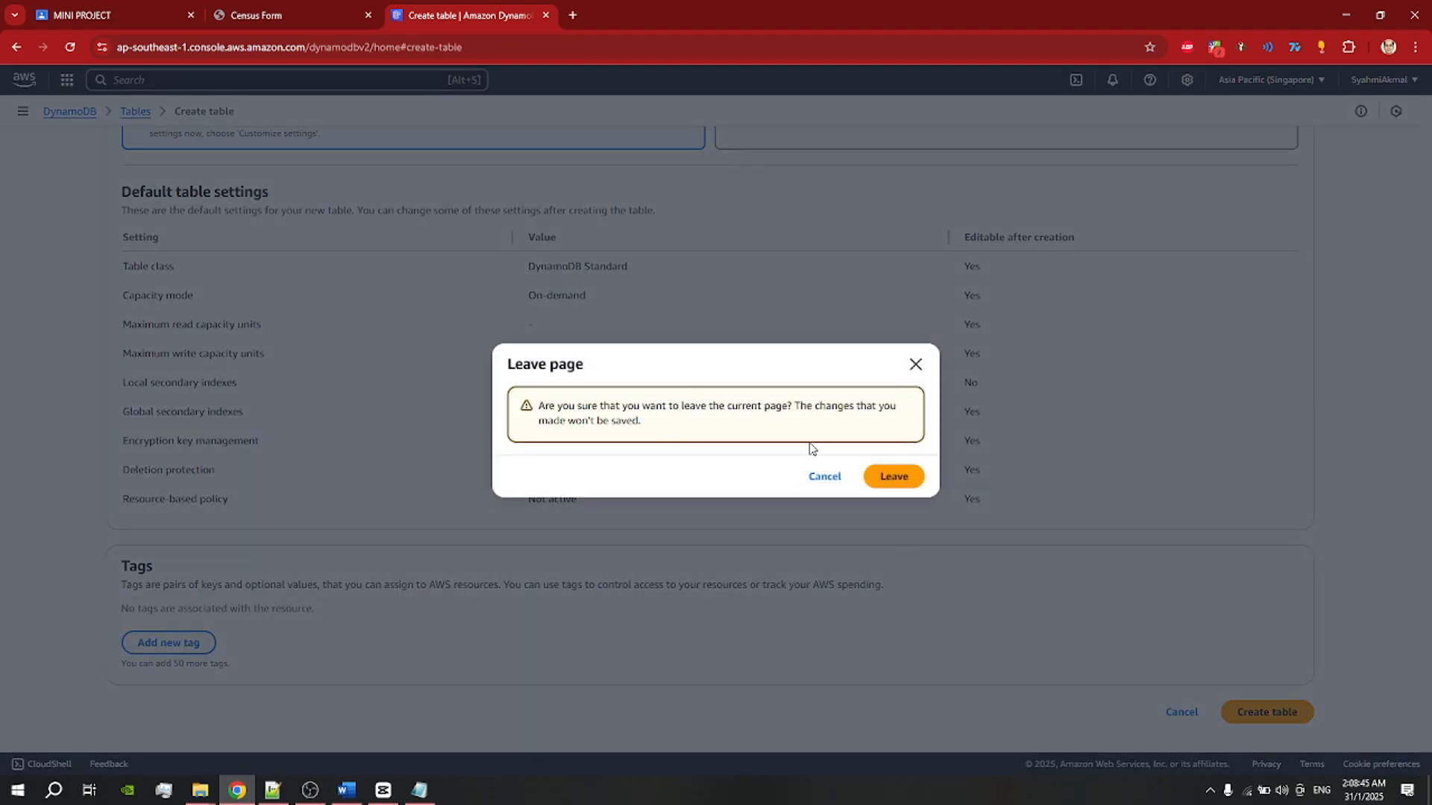
left_click(889, 480)
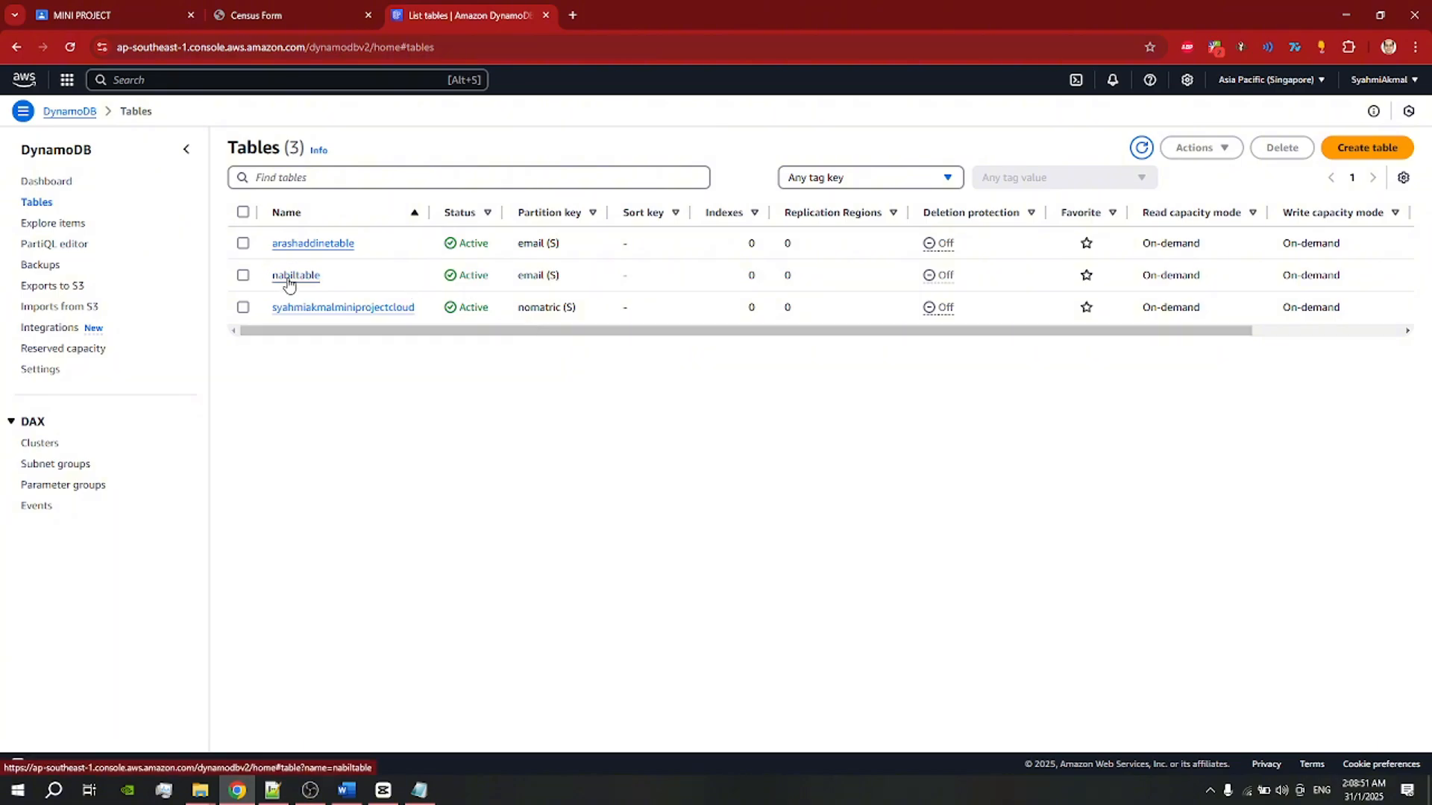
Step: Open nabiltable's Monitor tab and expand Alarms and Contributor Insights
left_click(290, 280)
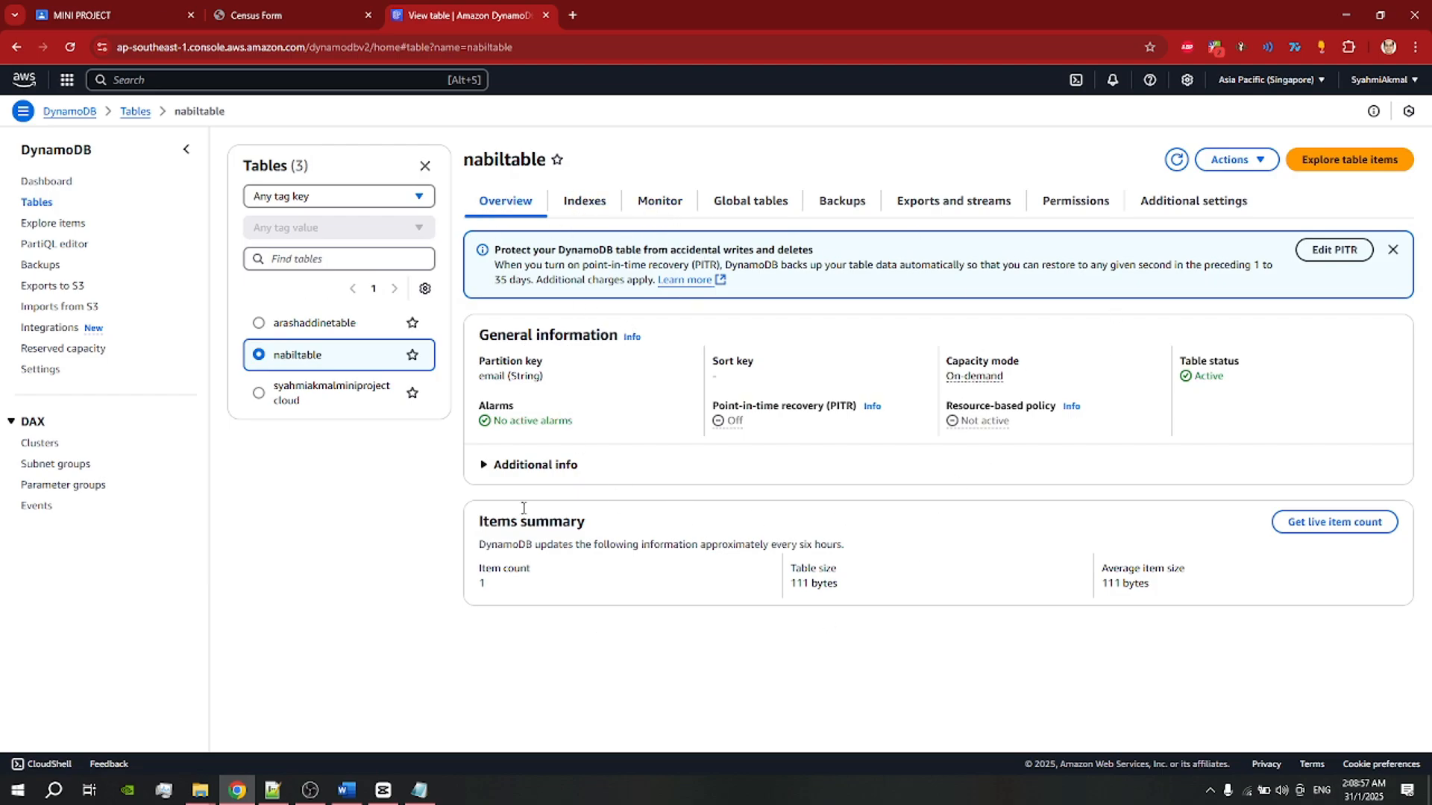
left_click(584, 207)
left_click(670, 200)
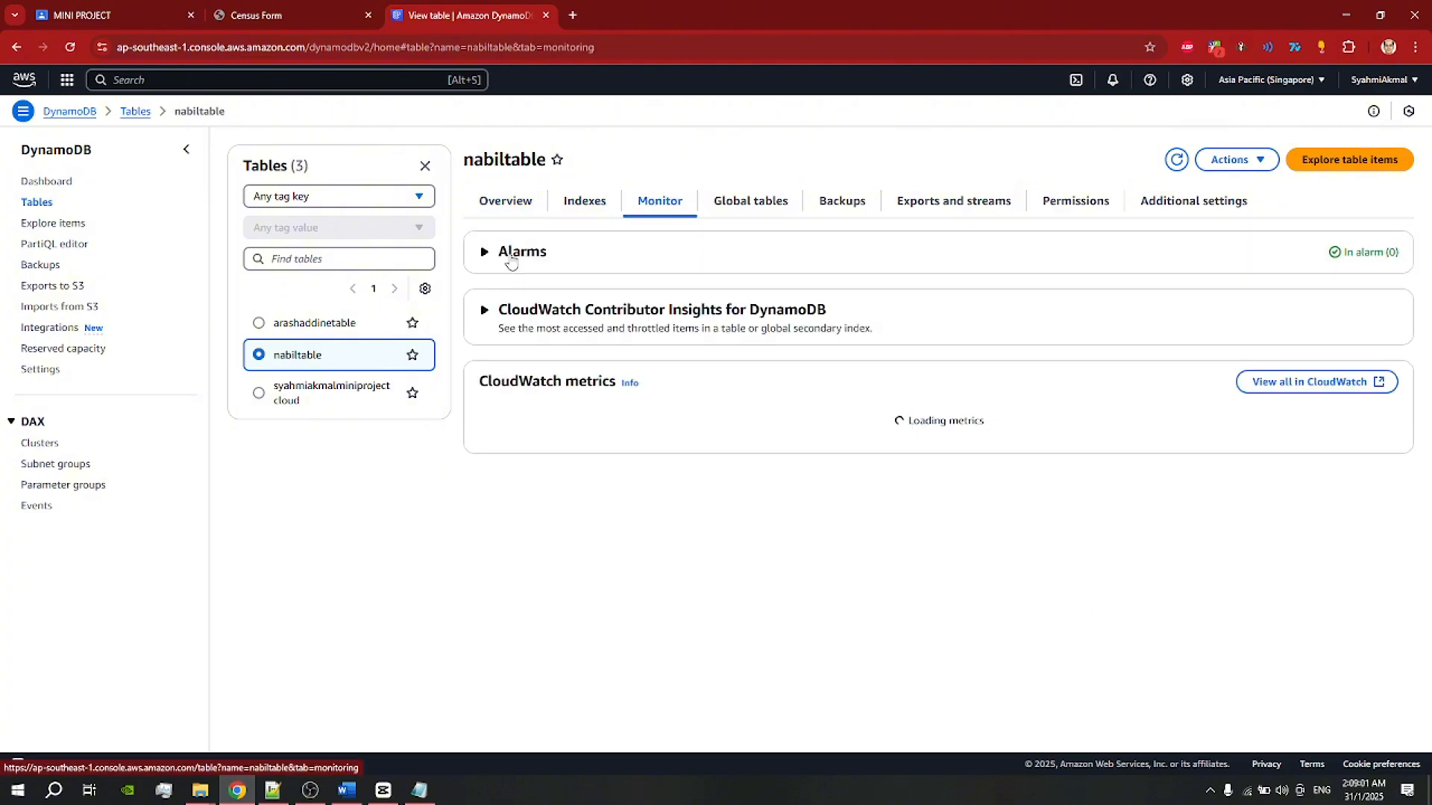
left_click(514, 254)
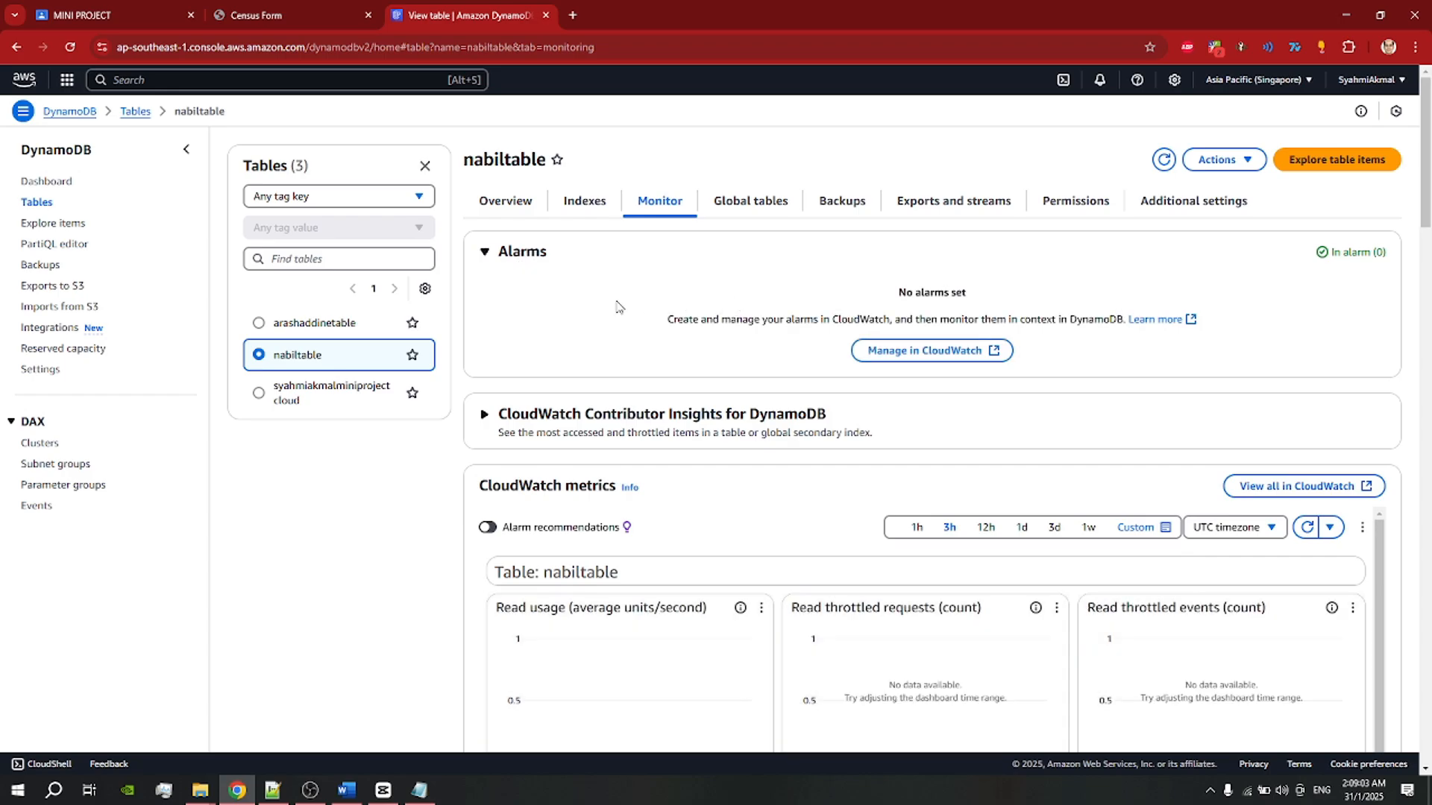
left_click(514, 257)
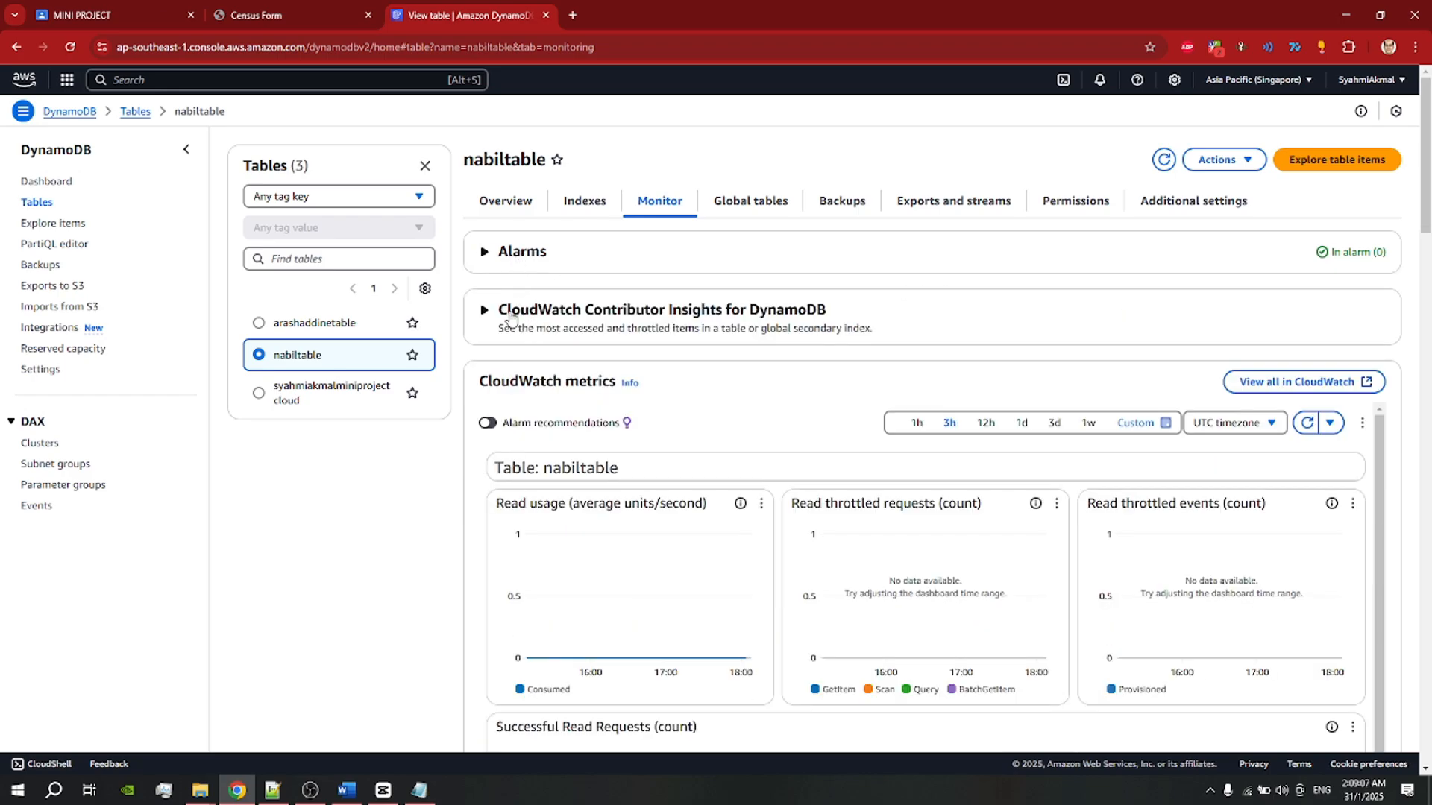
left_click(512, 313)
Step: Scroll through nabiltable's CloudWatch metrics graphs
scroll(701, 294, "down", 2)
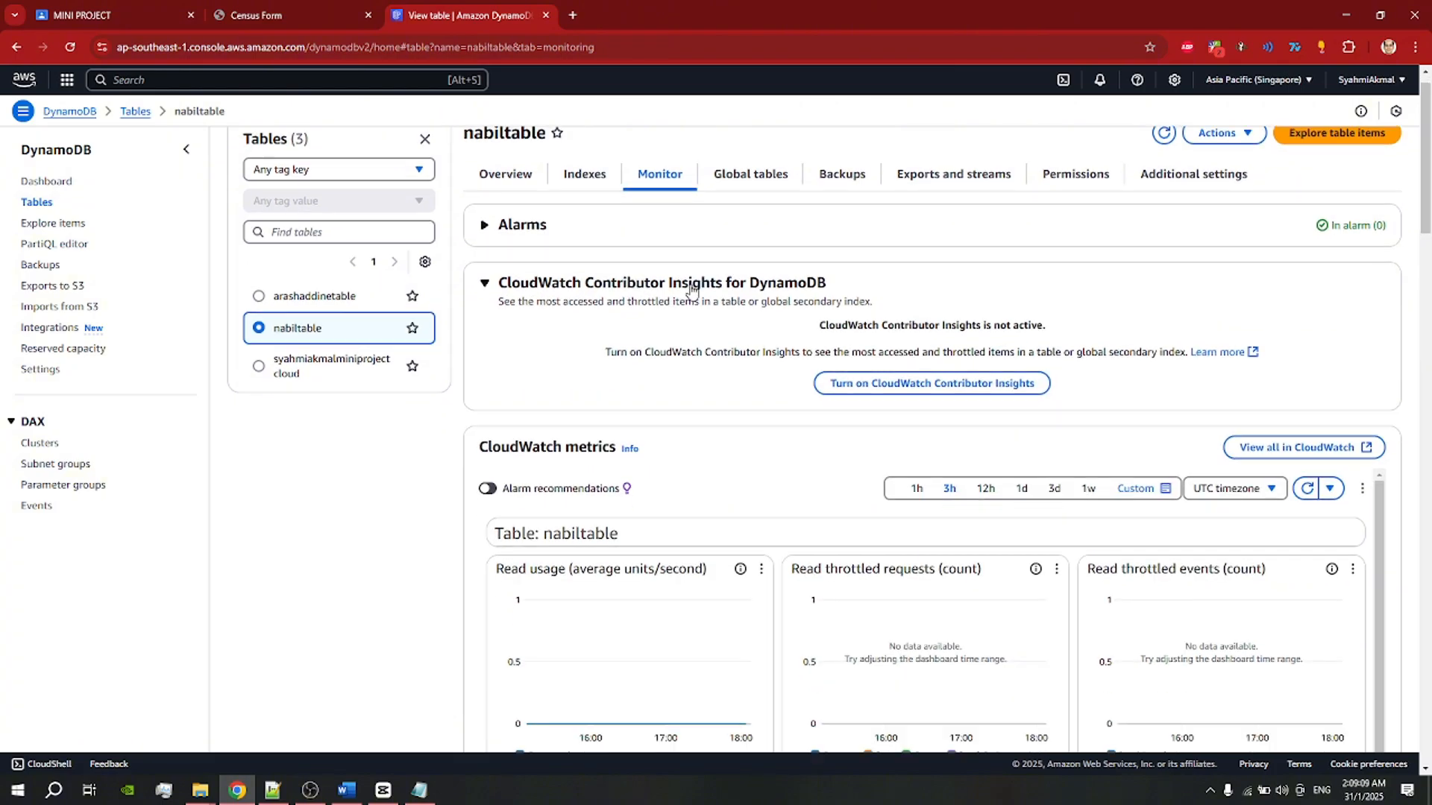
scroll(691, 288, "up", 1)
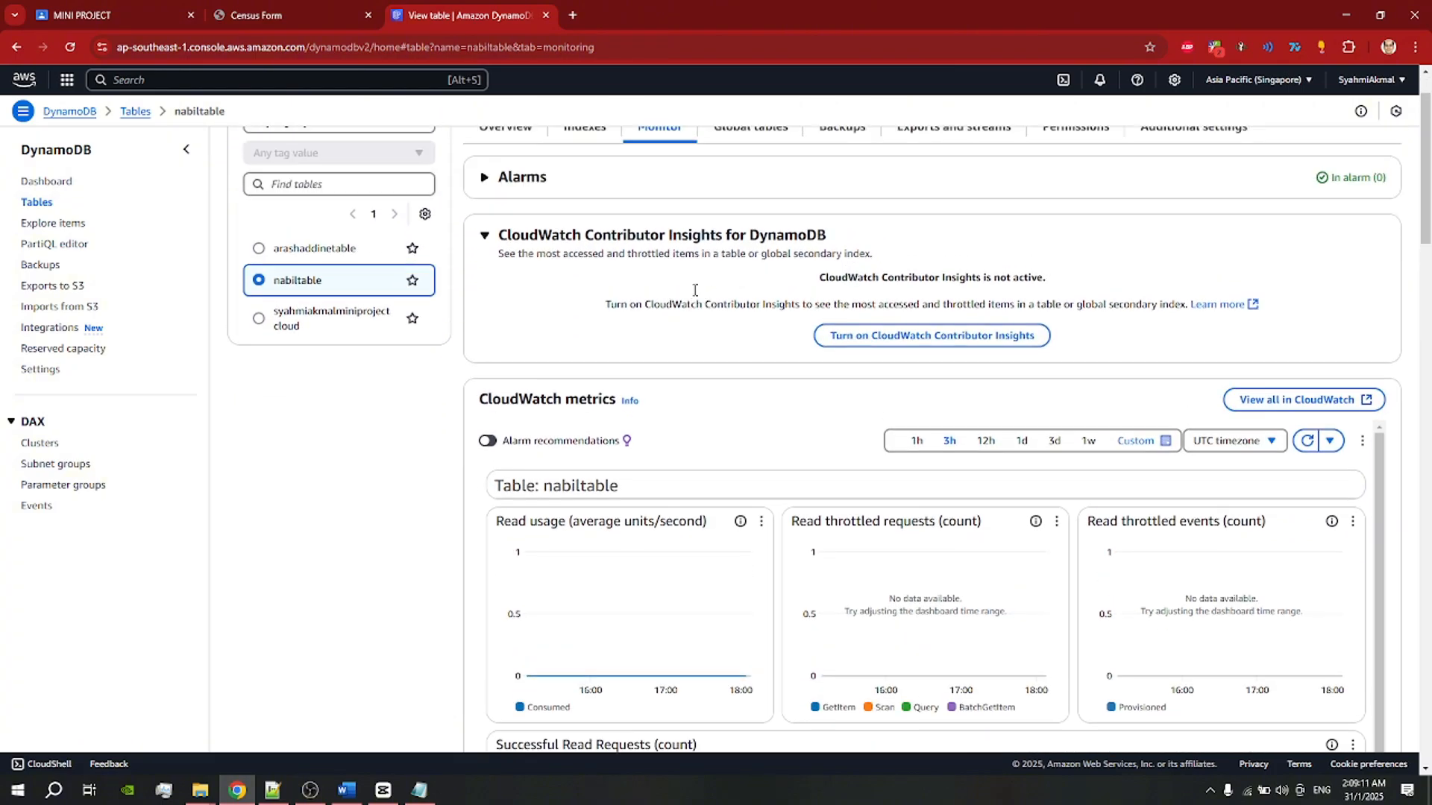
scroll(634, 350, "down", 2)
scroll(637, 250, "up", 2)
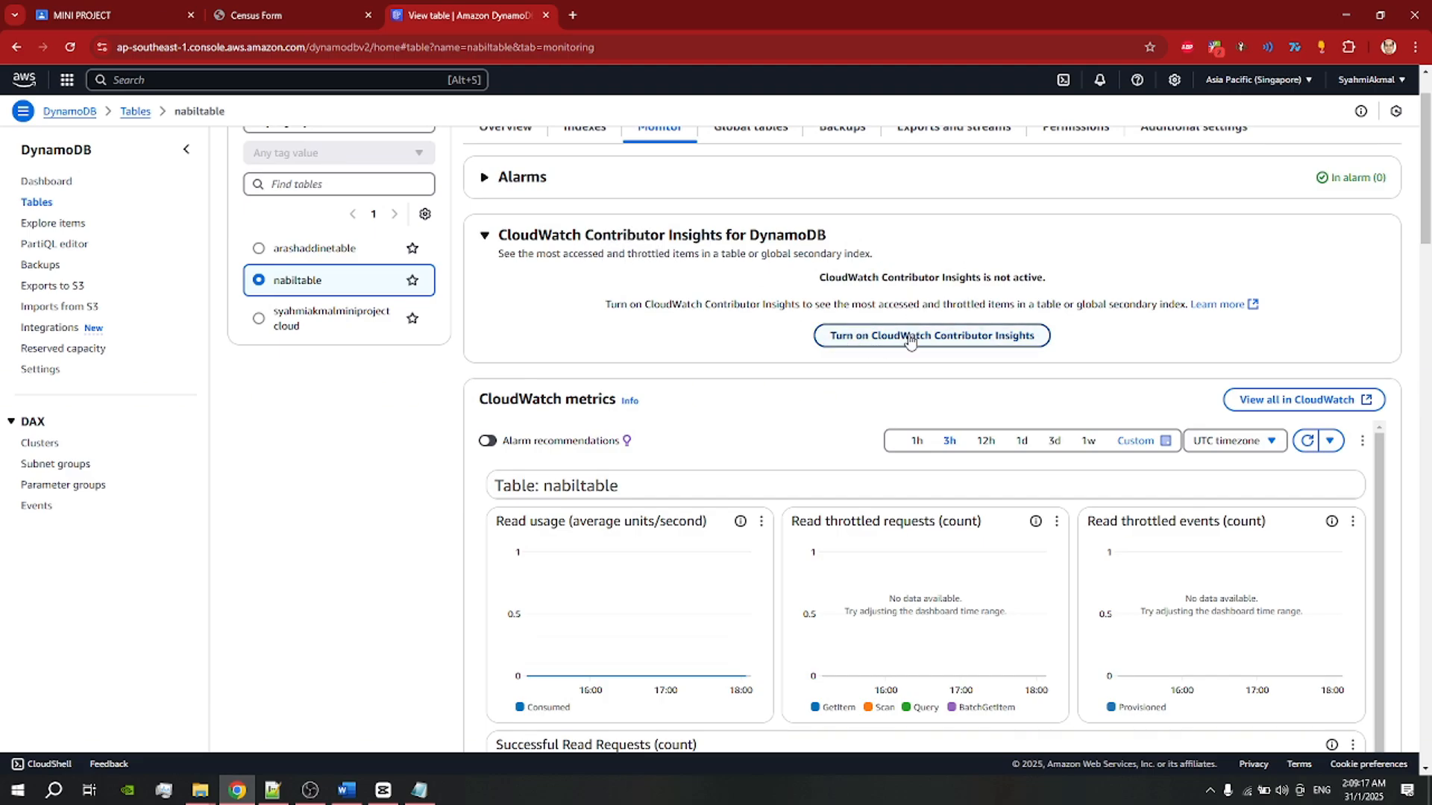
scroll(572, 240, "down", 3)
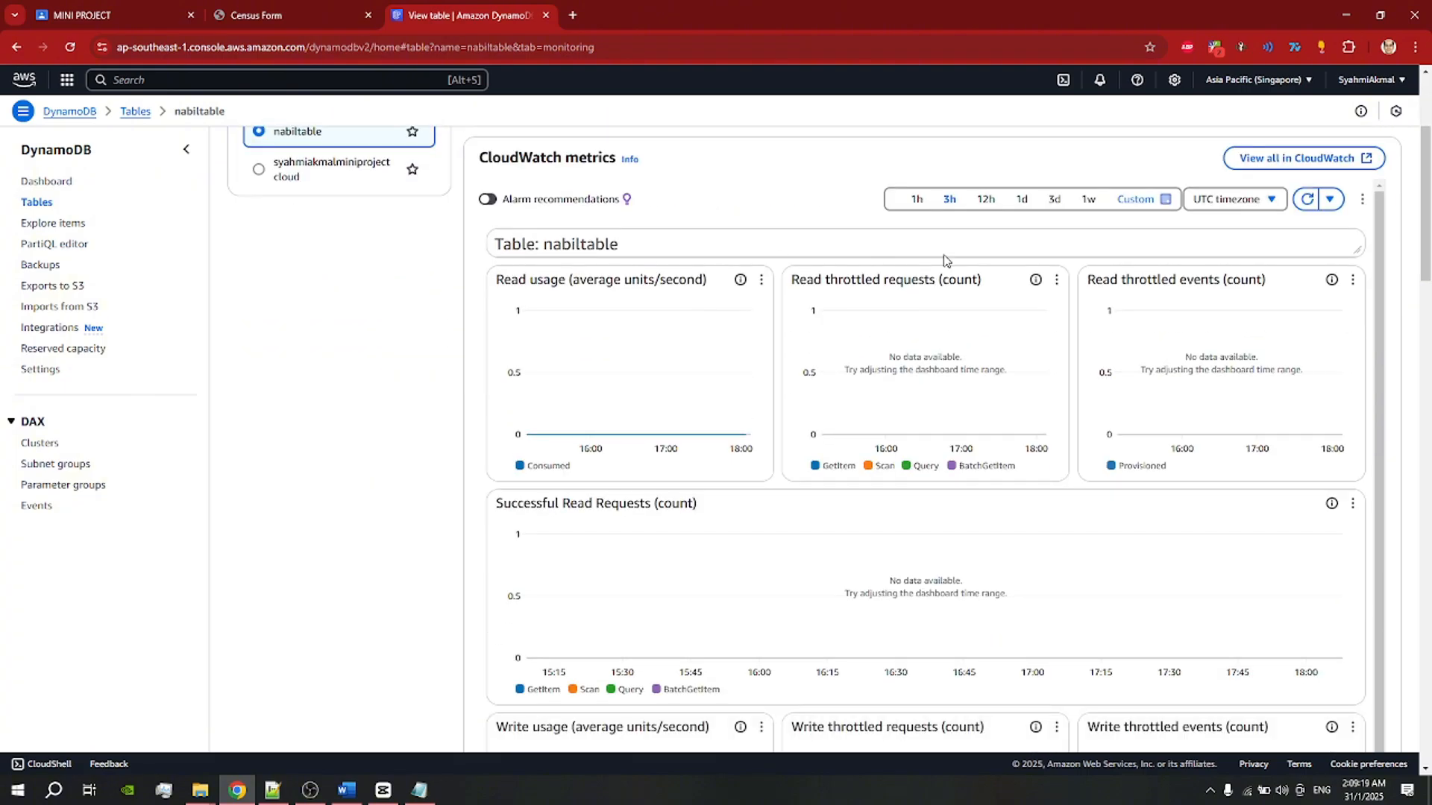
scroll(824, 365, "down", 3)
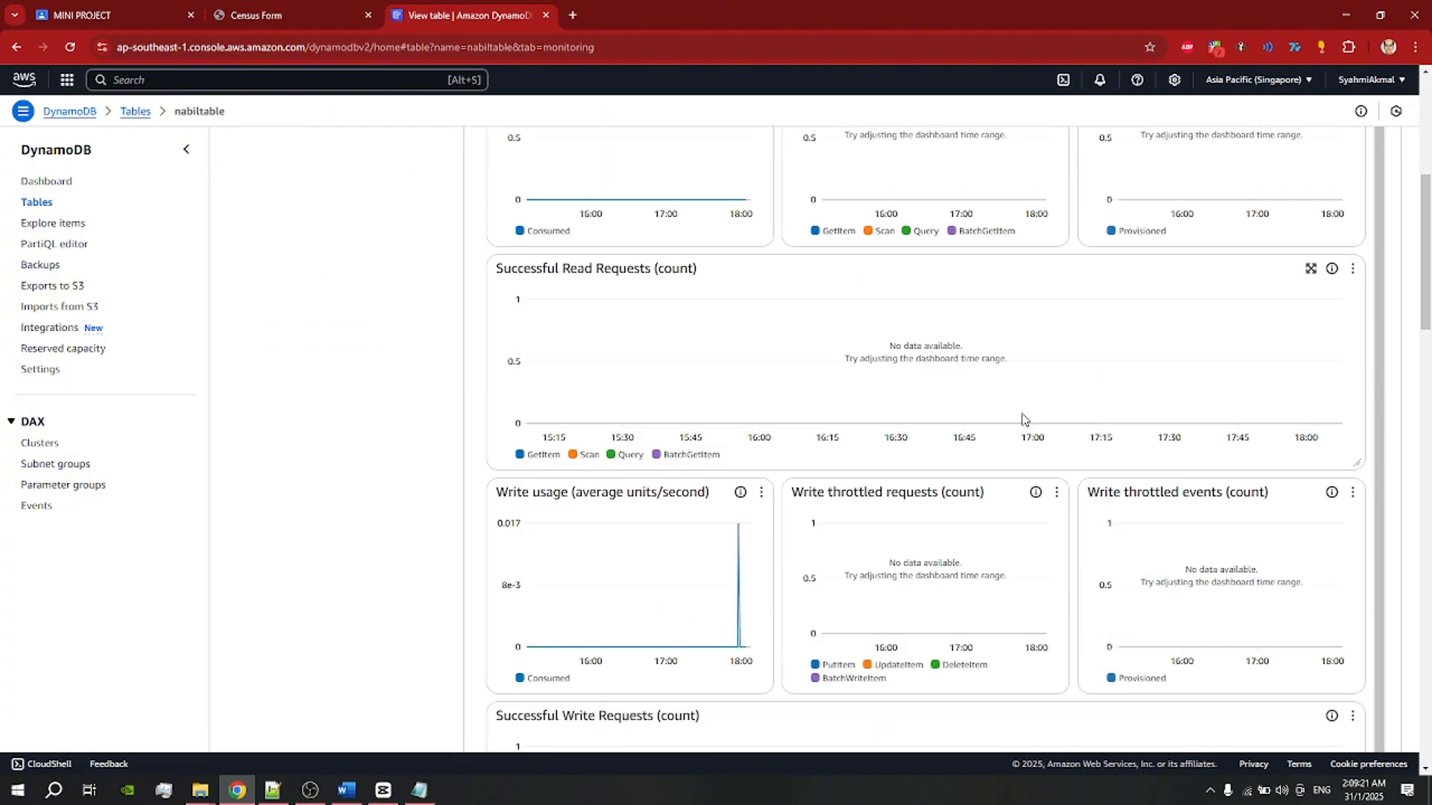
scroll(999, 388, "up", 5)
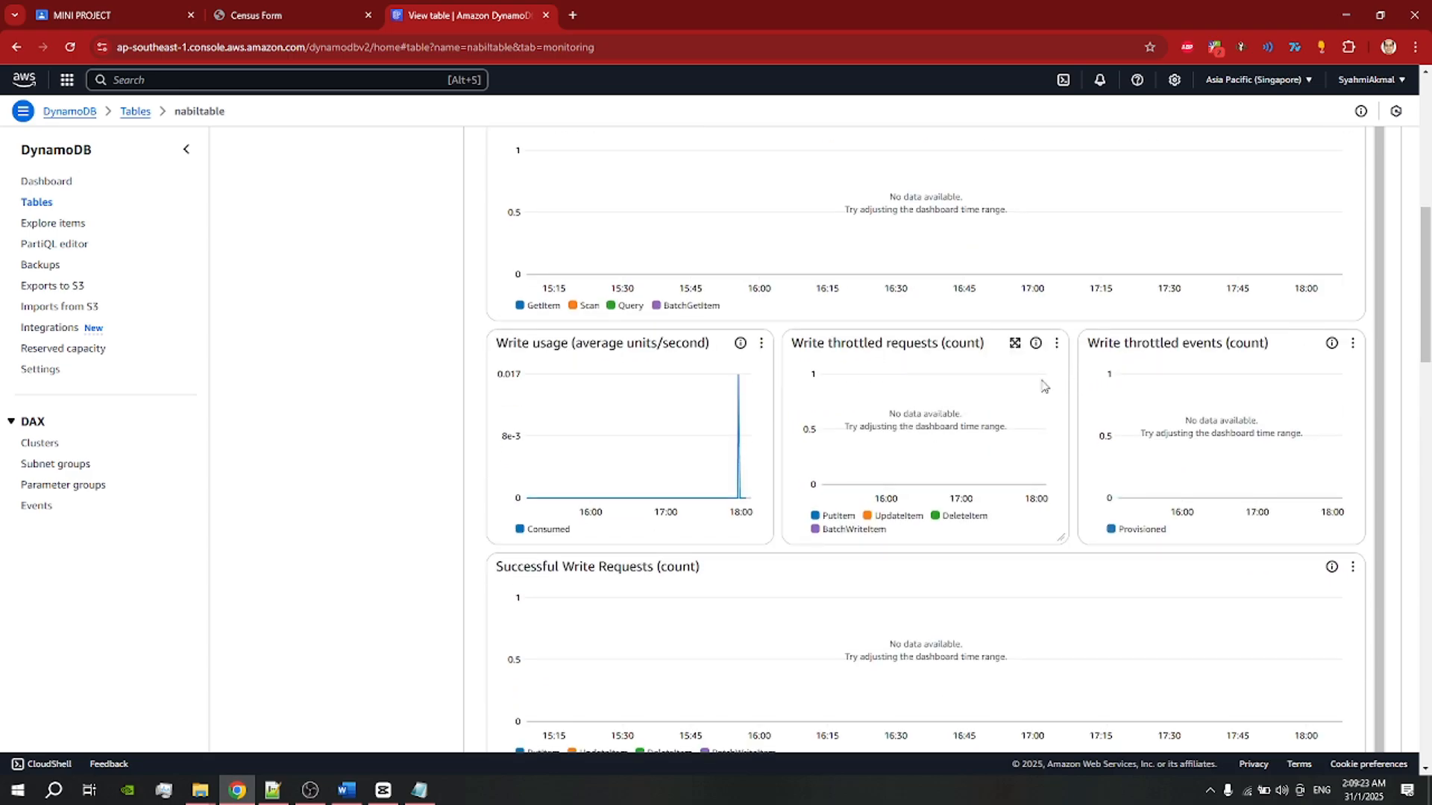
scroll(673, 418, "up", 1)
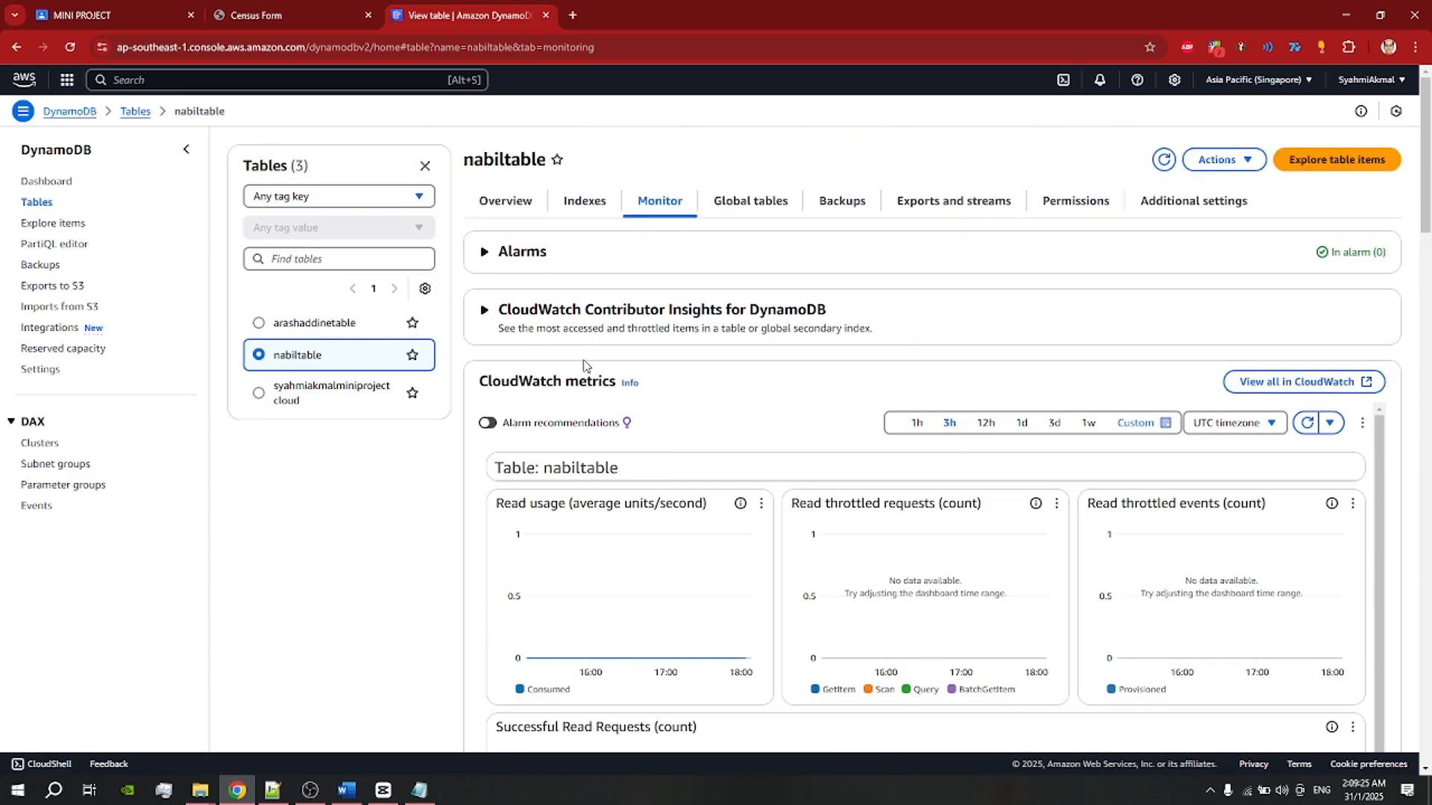
scroll(797, 462, "down", 2)
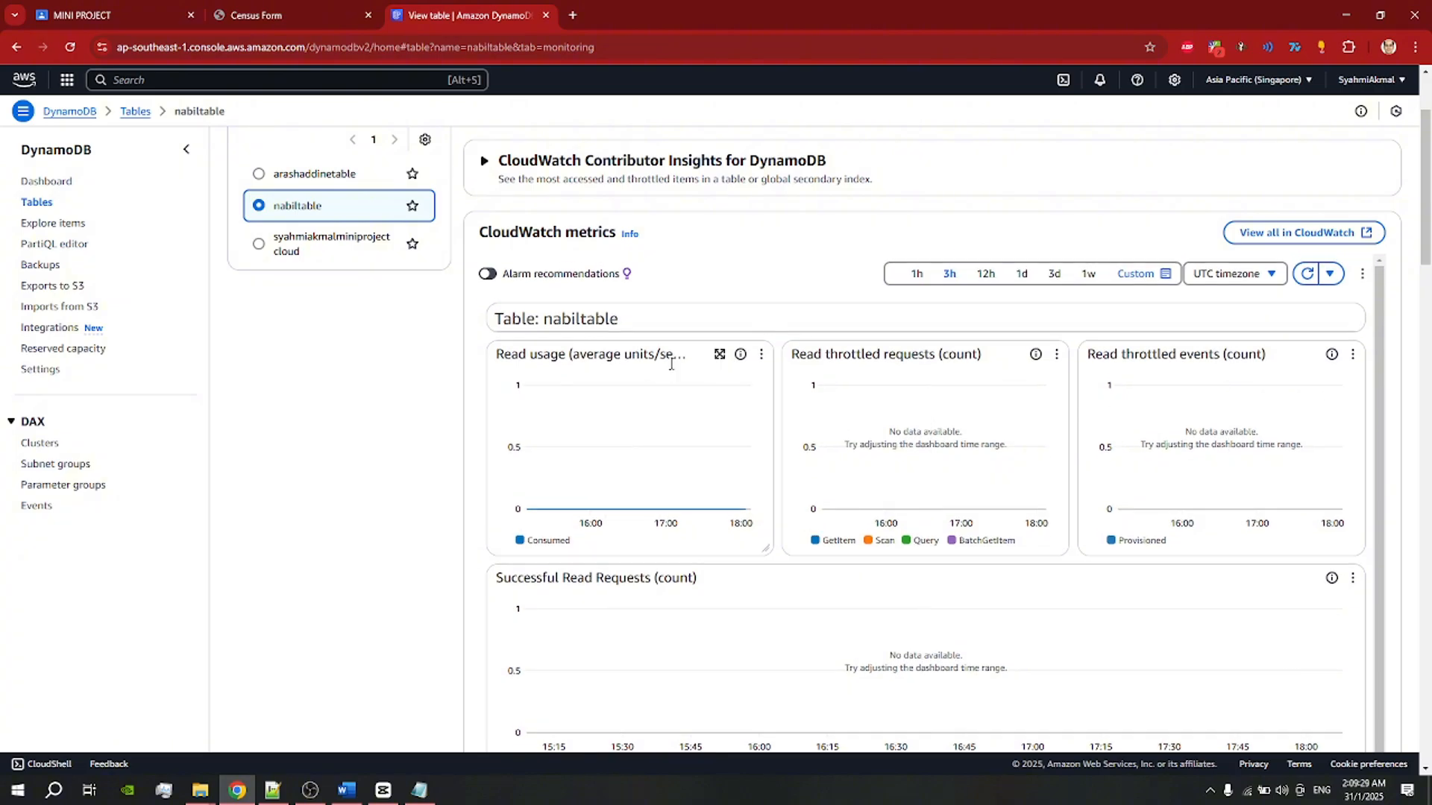
scroll(1226, 415, "down", 8)
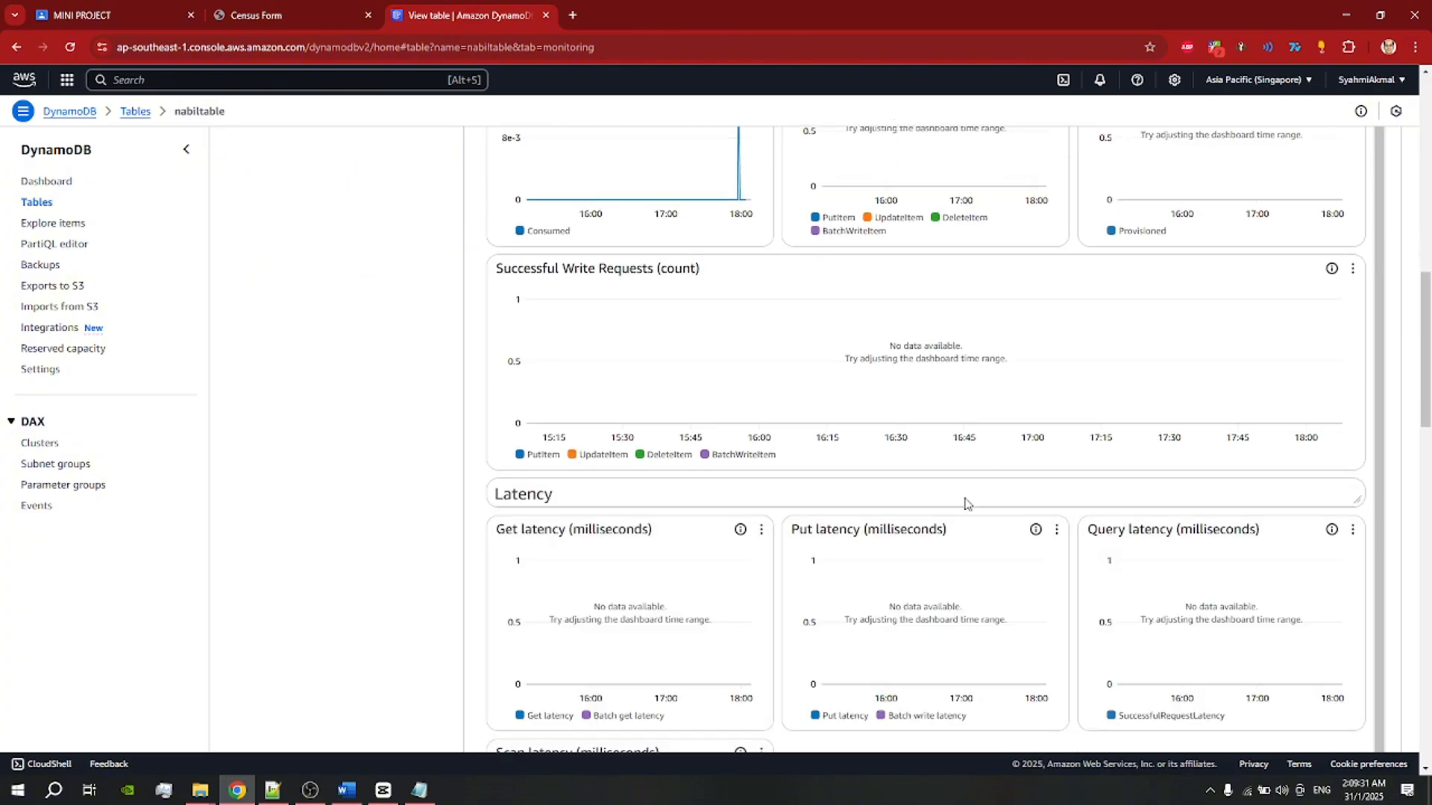
scroll(708, 397, "up", 10)
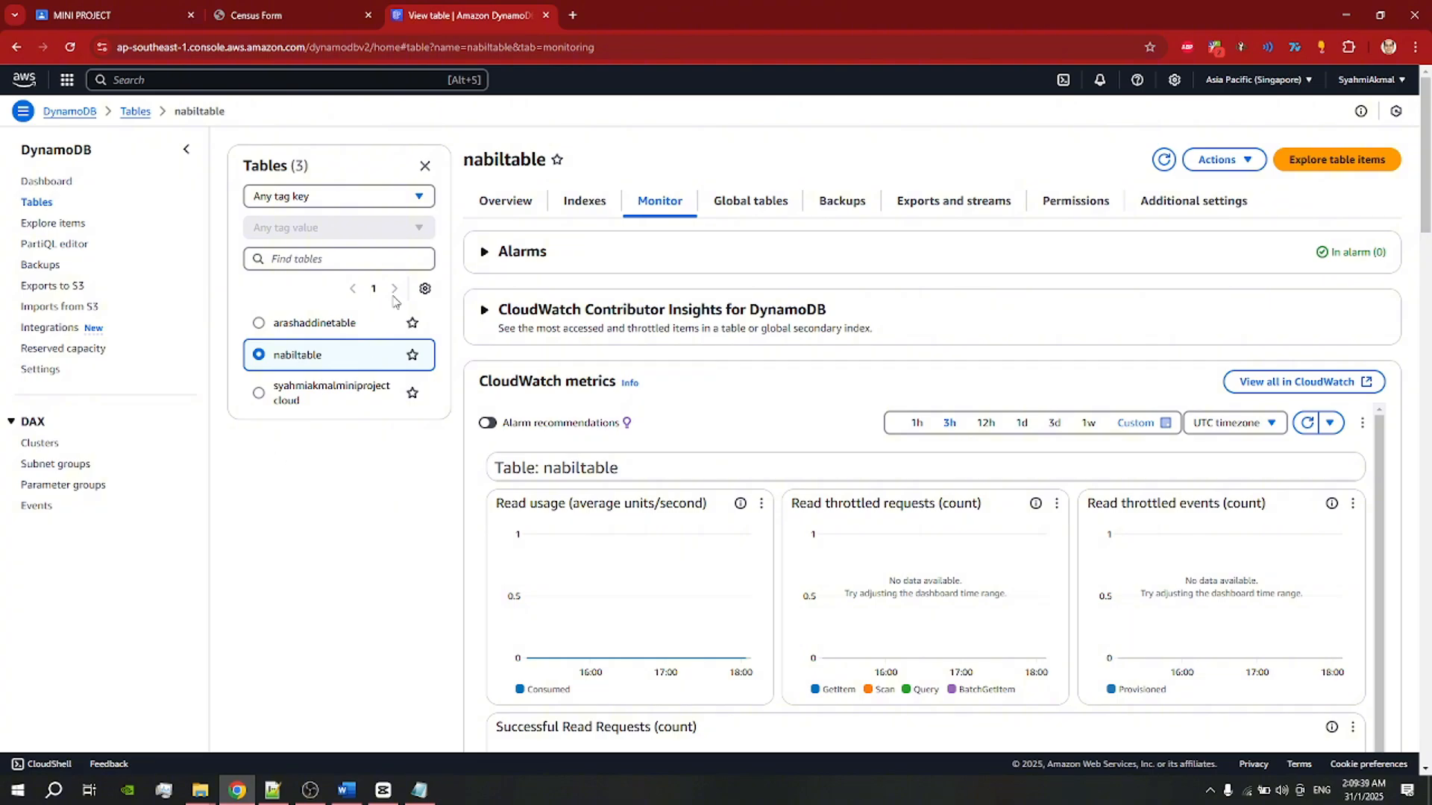
left_click(164, 78)
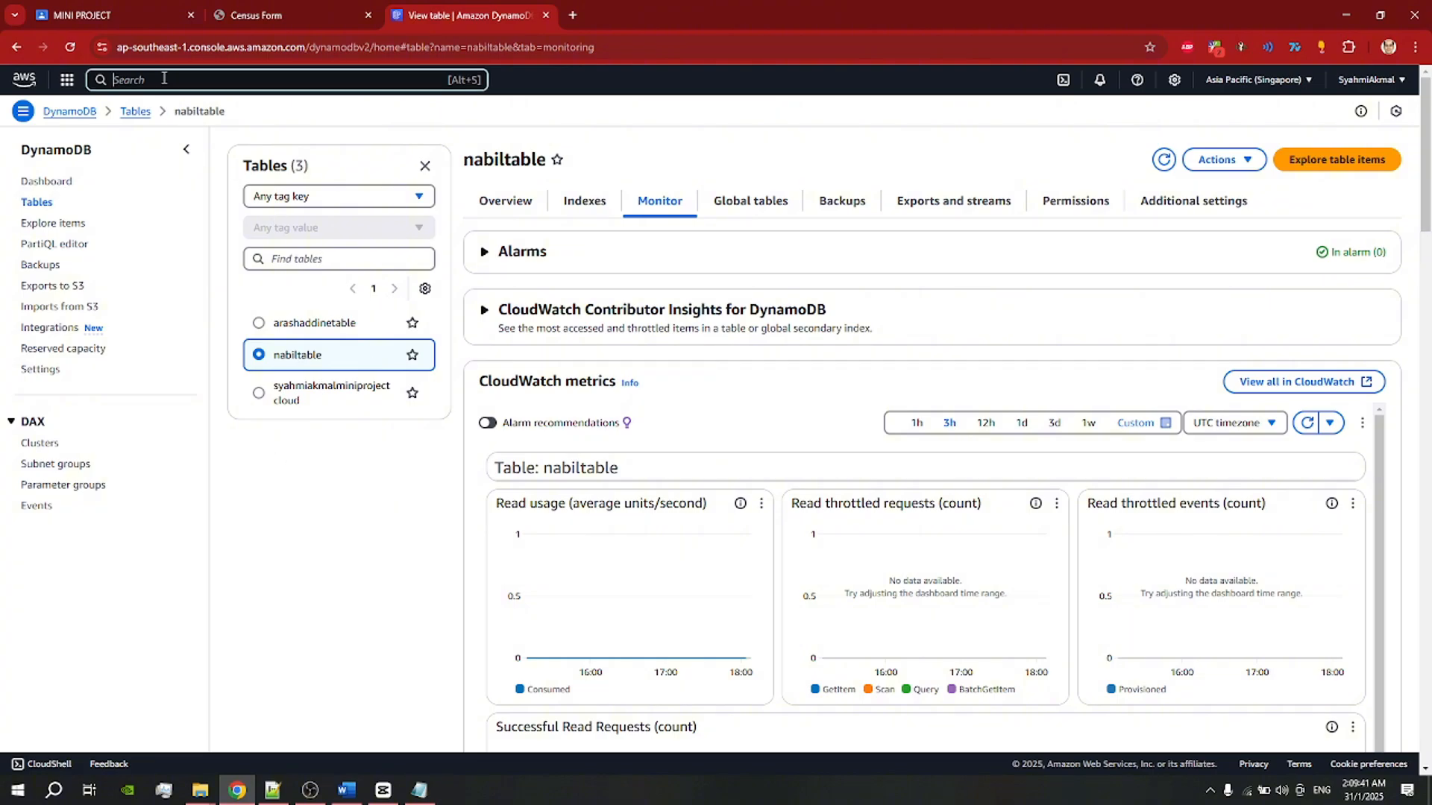
Step: Search for lambda, open the Lambda service, and start creating a new function
type("lambda")
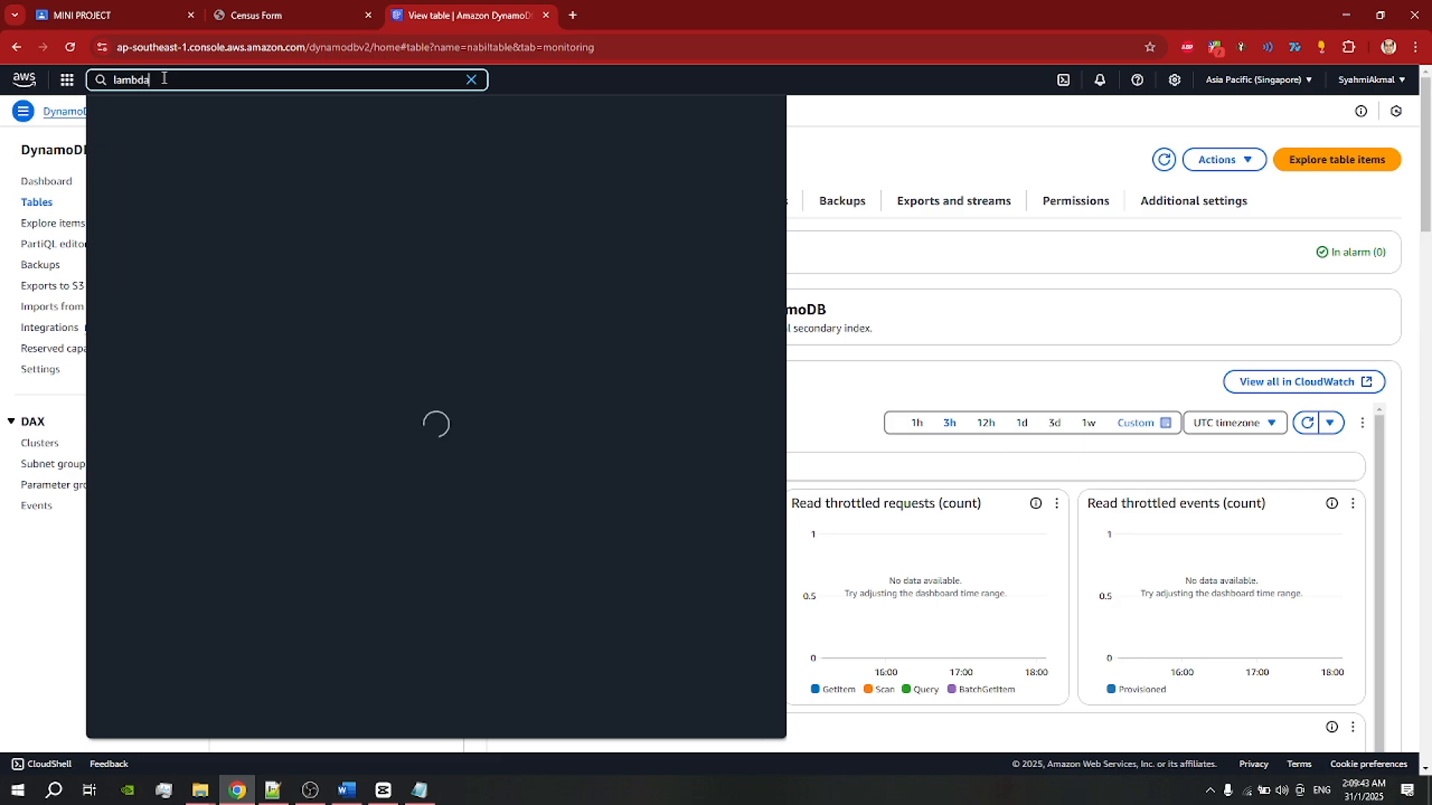
left_click(401, 154)
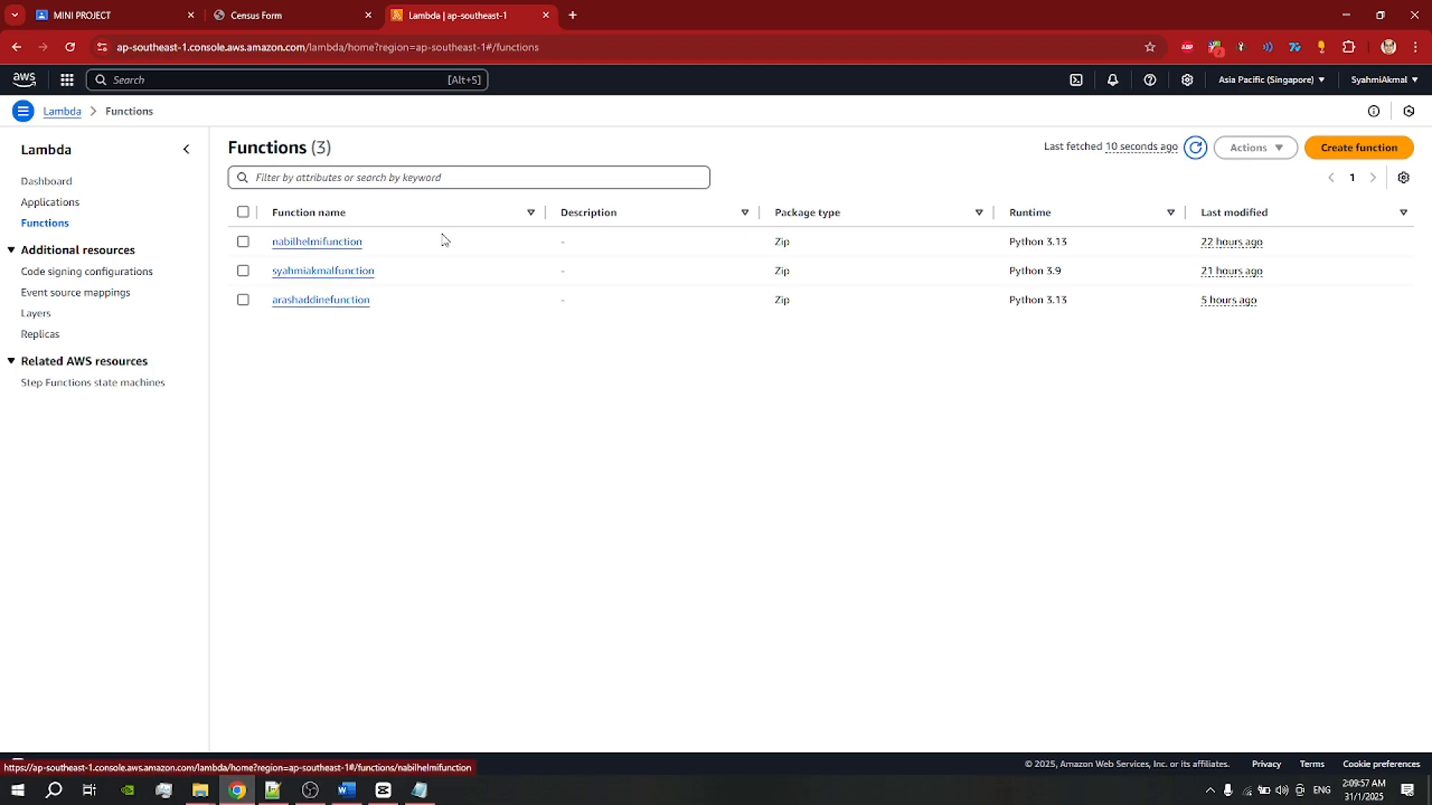
left_click(1344, 151)
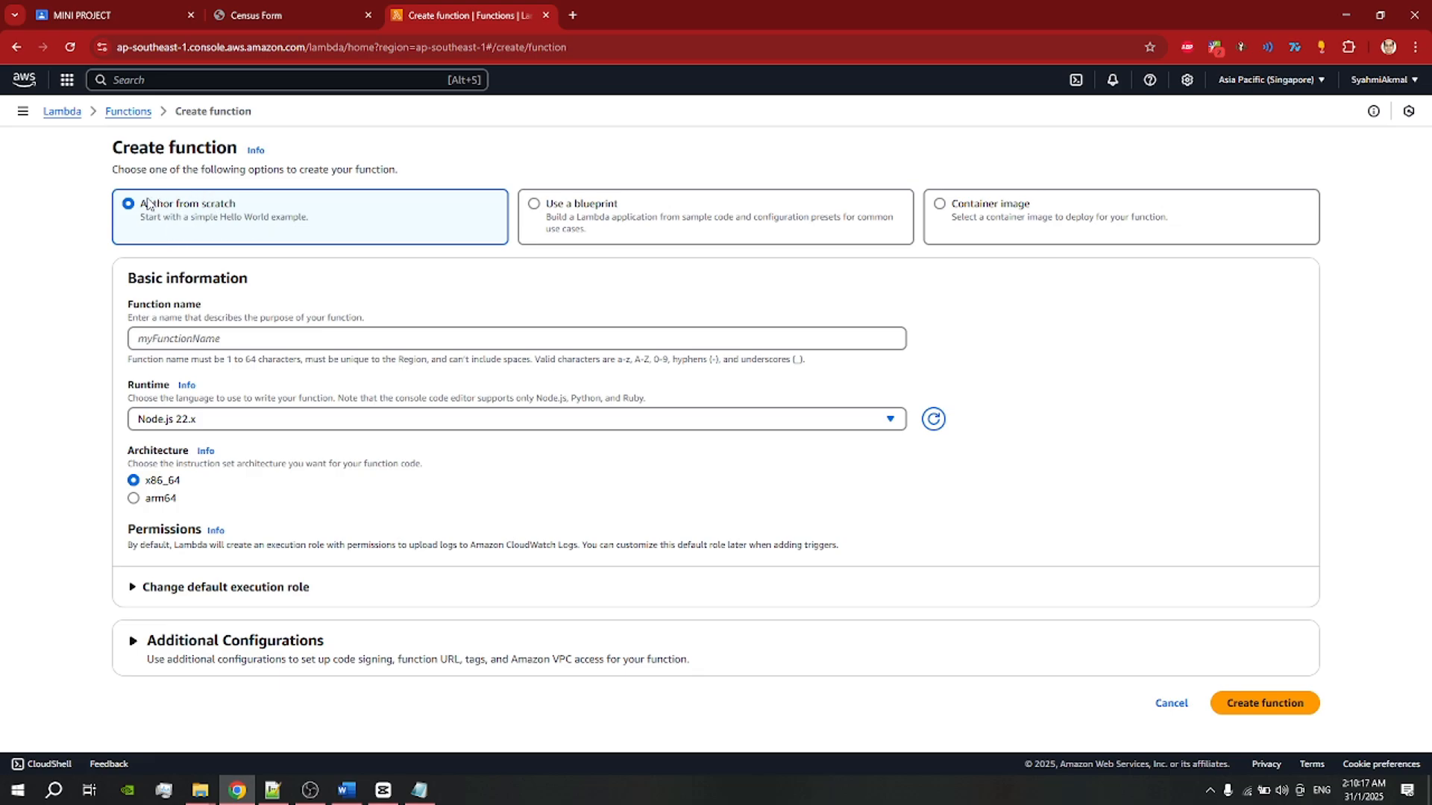
Step: Enter the new function's name and set the runtime to Python 3.13
left_click(252, 334)
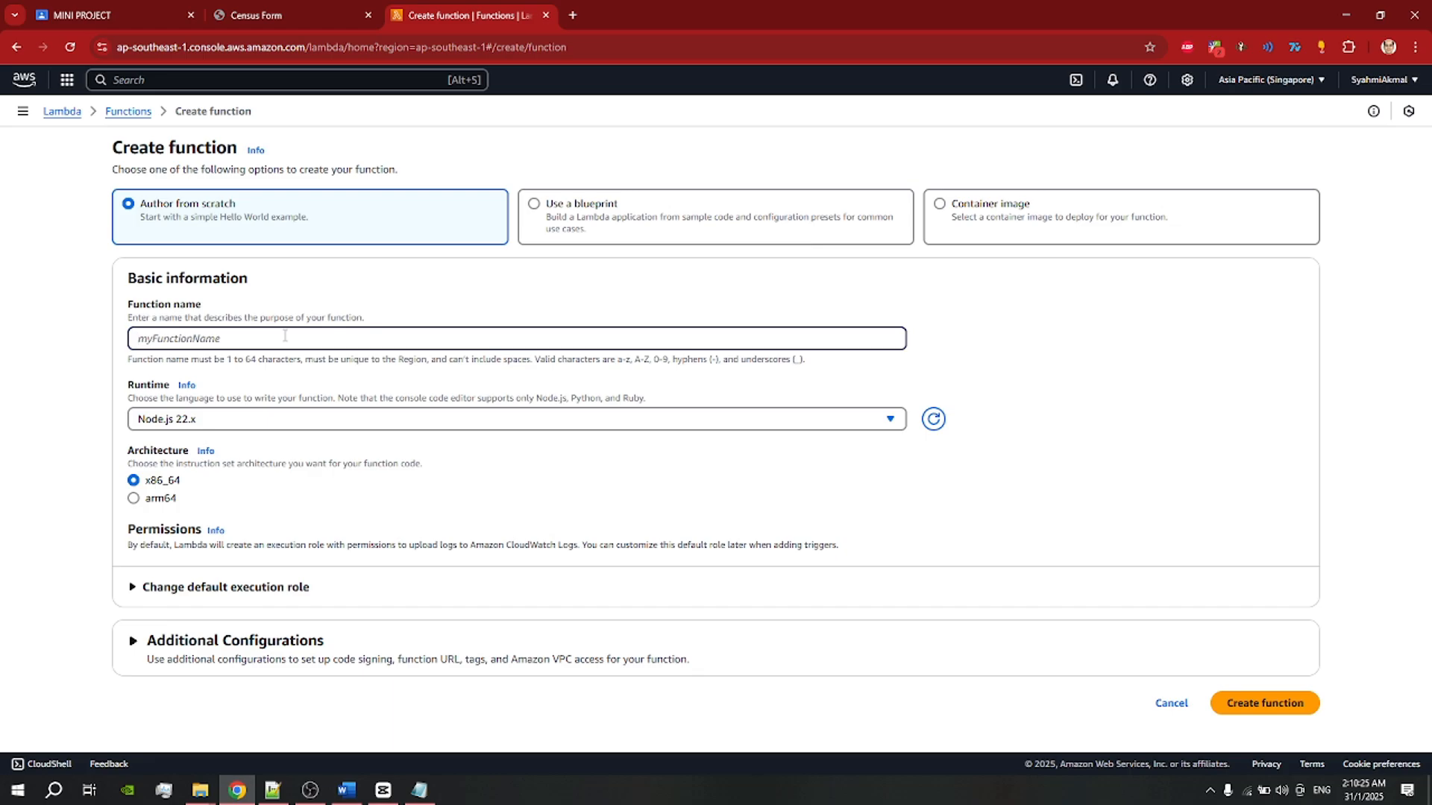
type("nabilhelmifucntion")
left_click(314, 426)
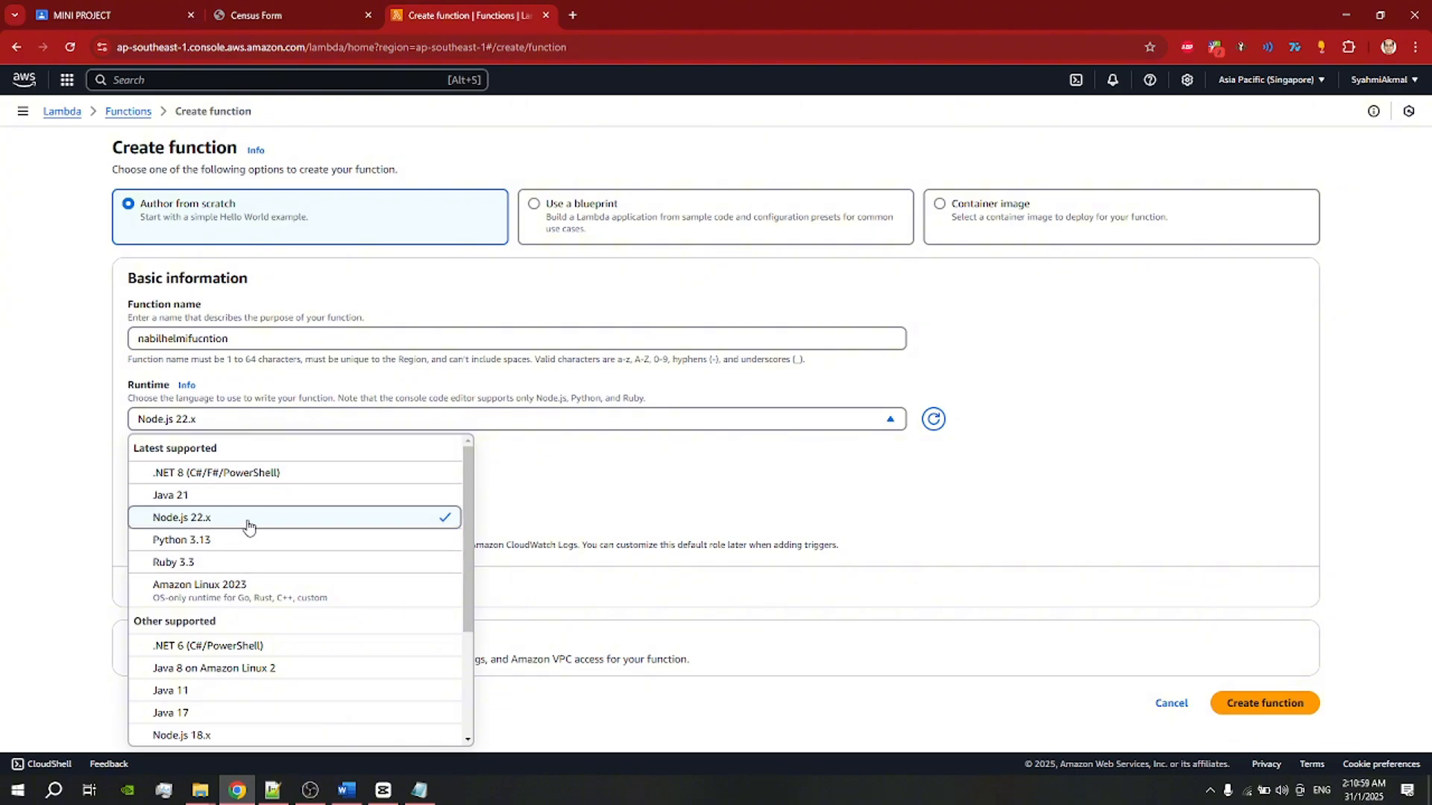
scroll(224, 515, "down", 3)
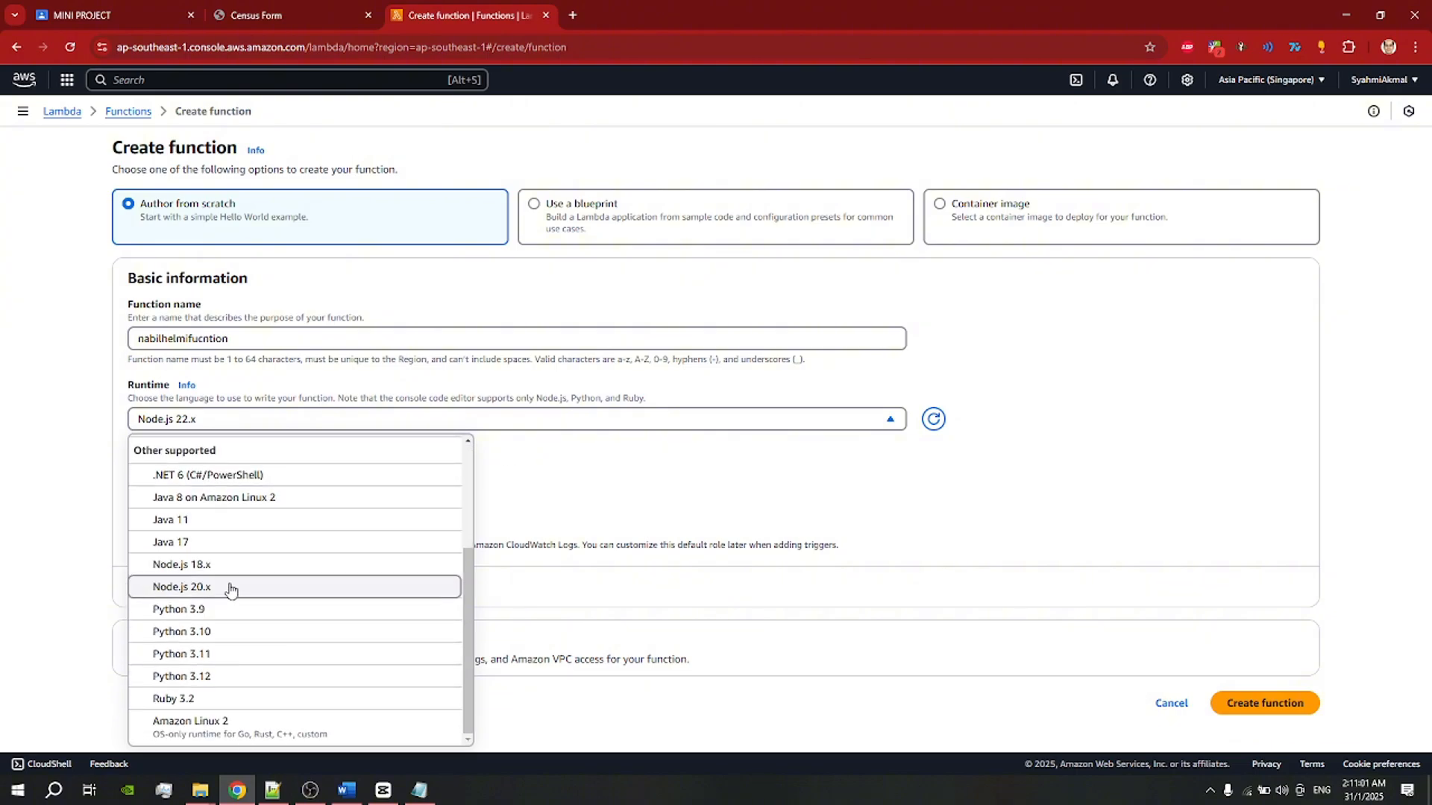
scroll(228, 582, "up", 3)
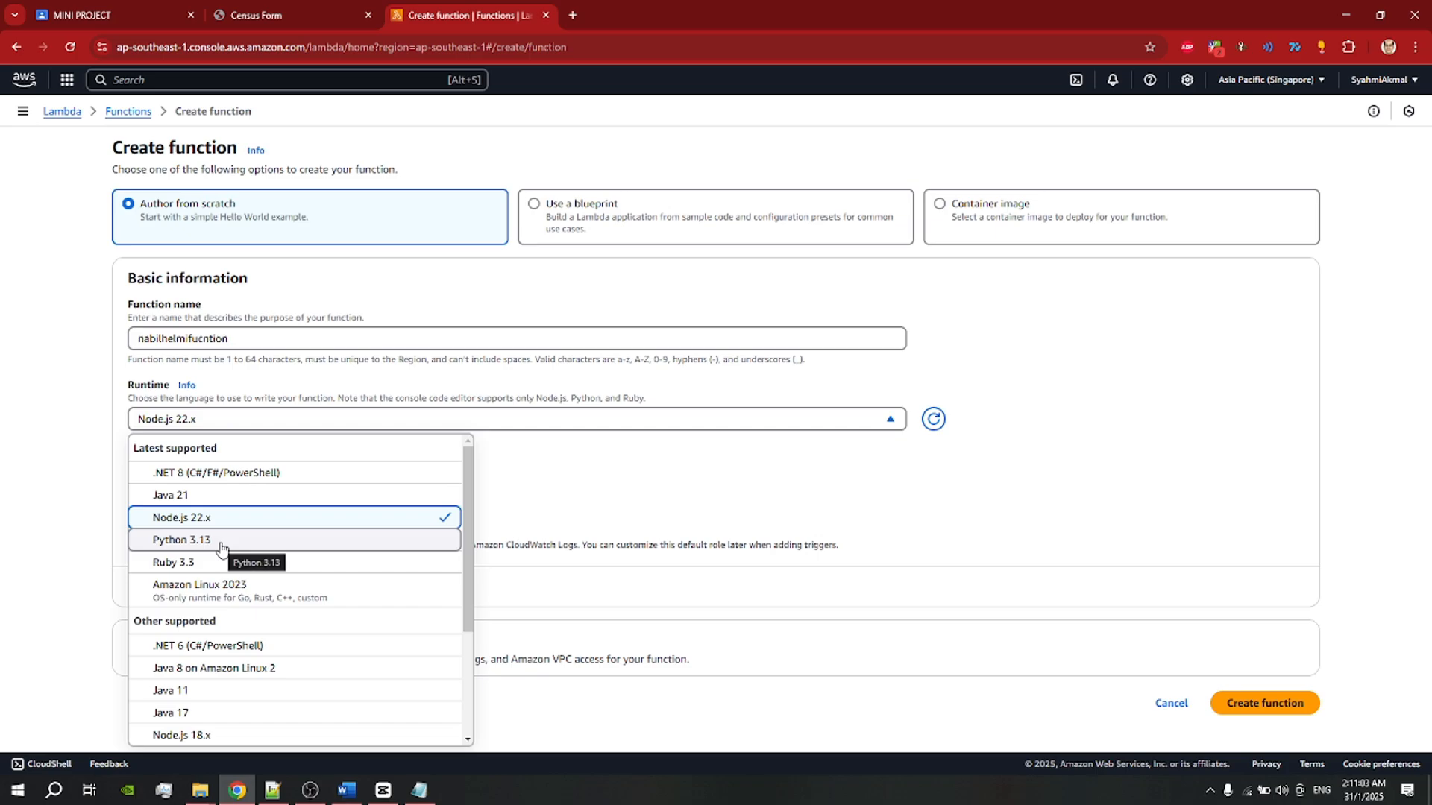
left_click(221, 544)
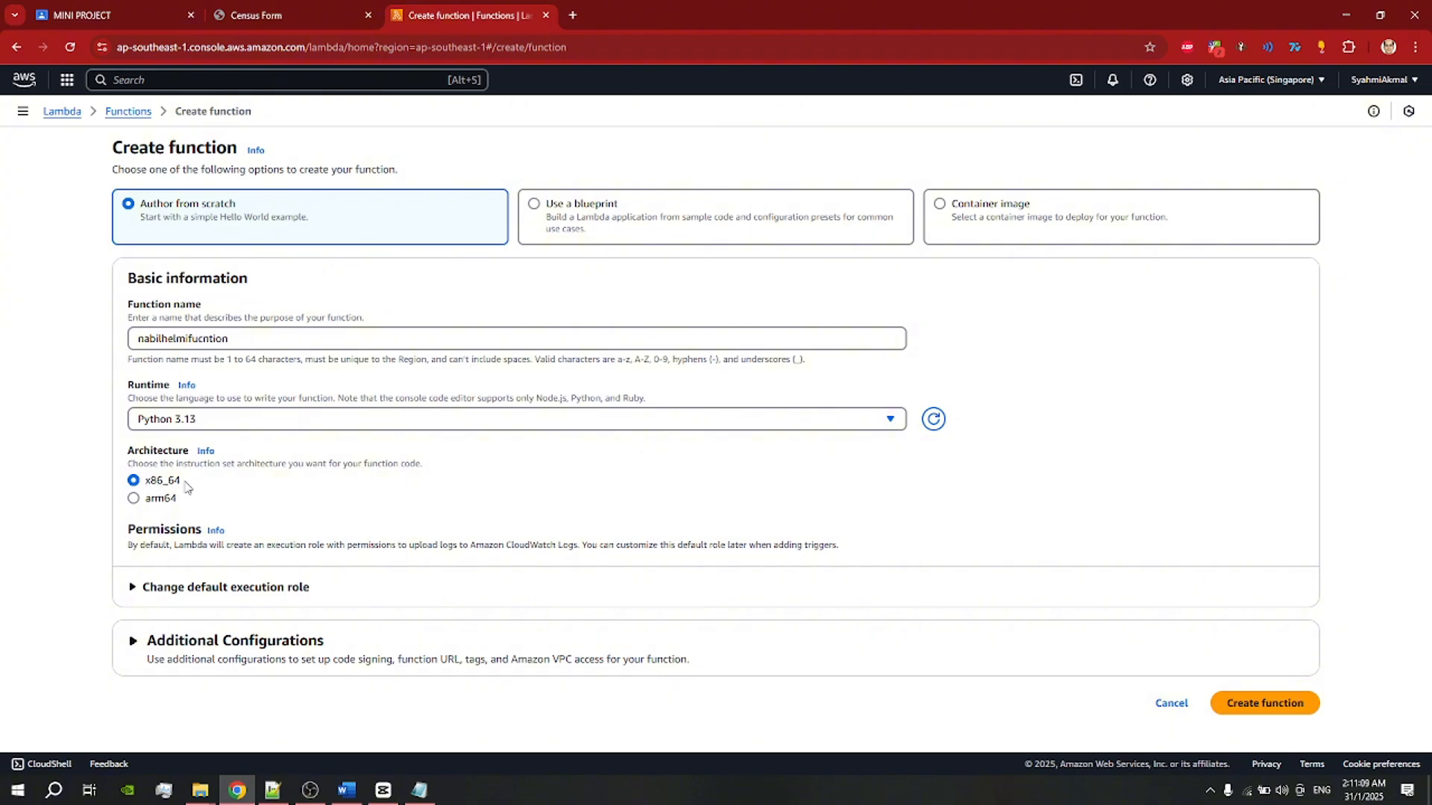
Step: Choose to use an existing execution role and select the prepared role
left_click(229, 641)
scroll(297, 575, "down", 1)
scroll(312, 558, "down", 1)
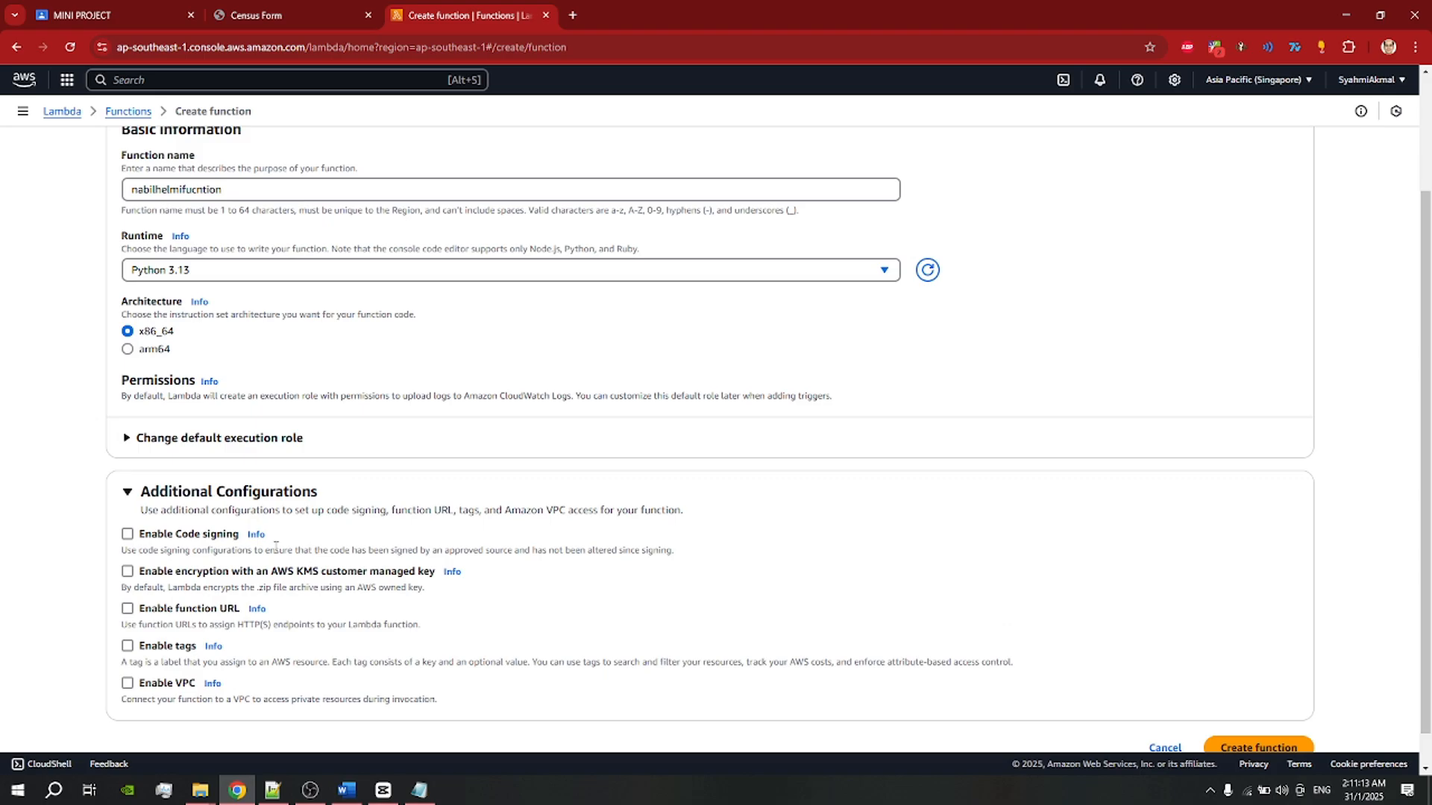
left_click(190, 441)
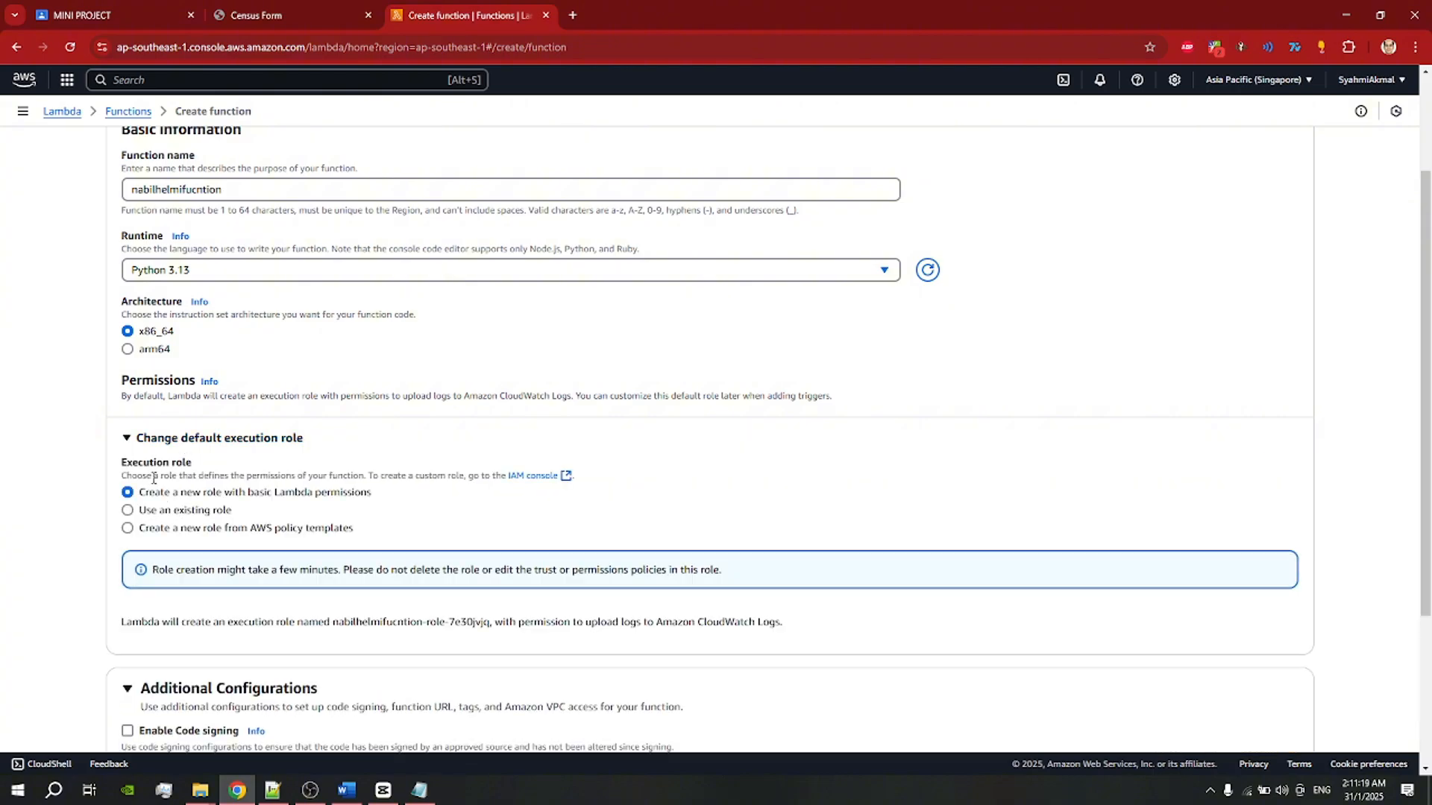
left_click(128, 510)
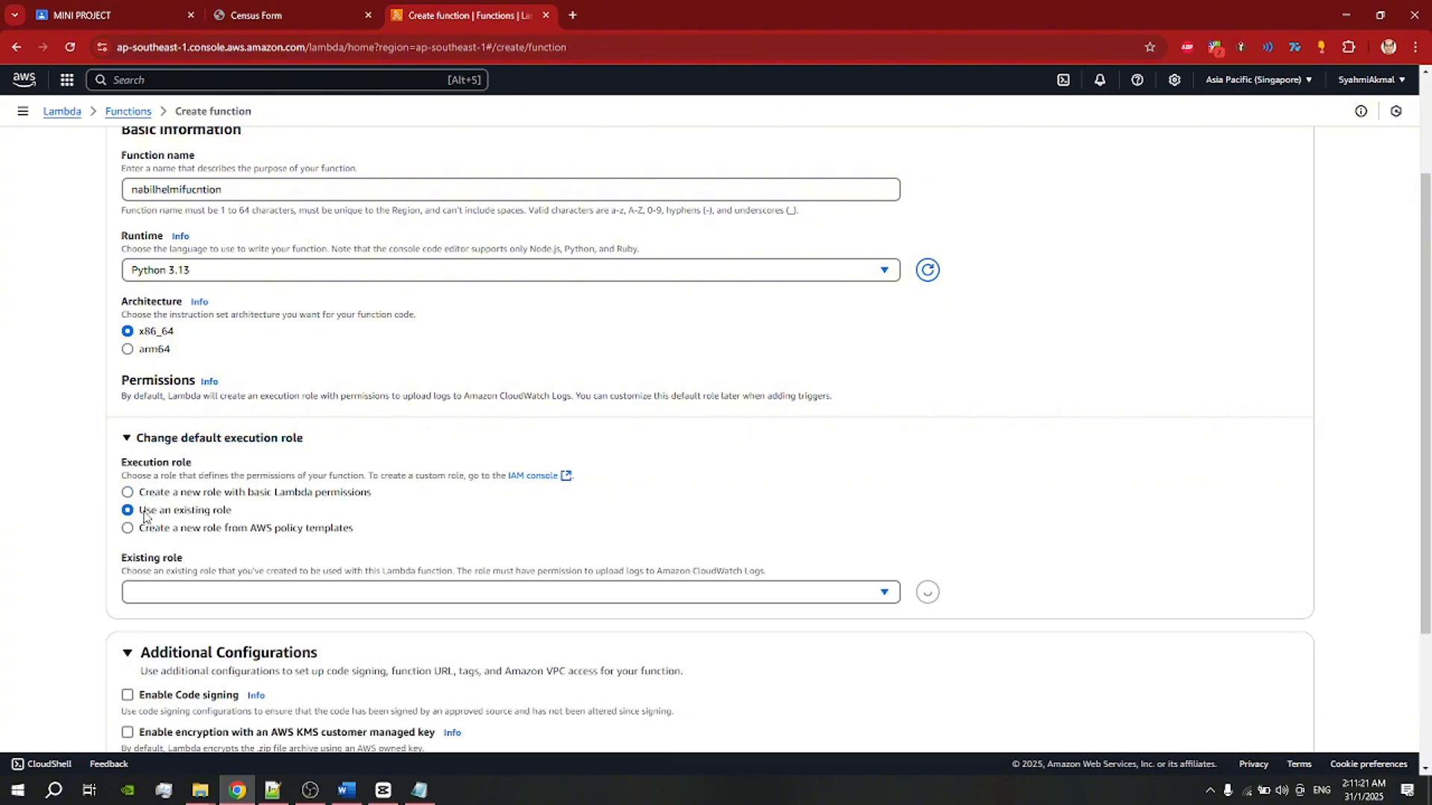
left_click(186, 594)
left_click(200, 687)
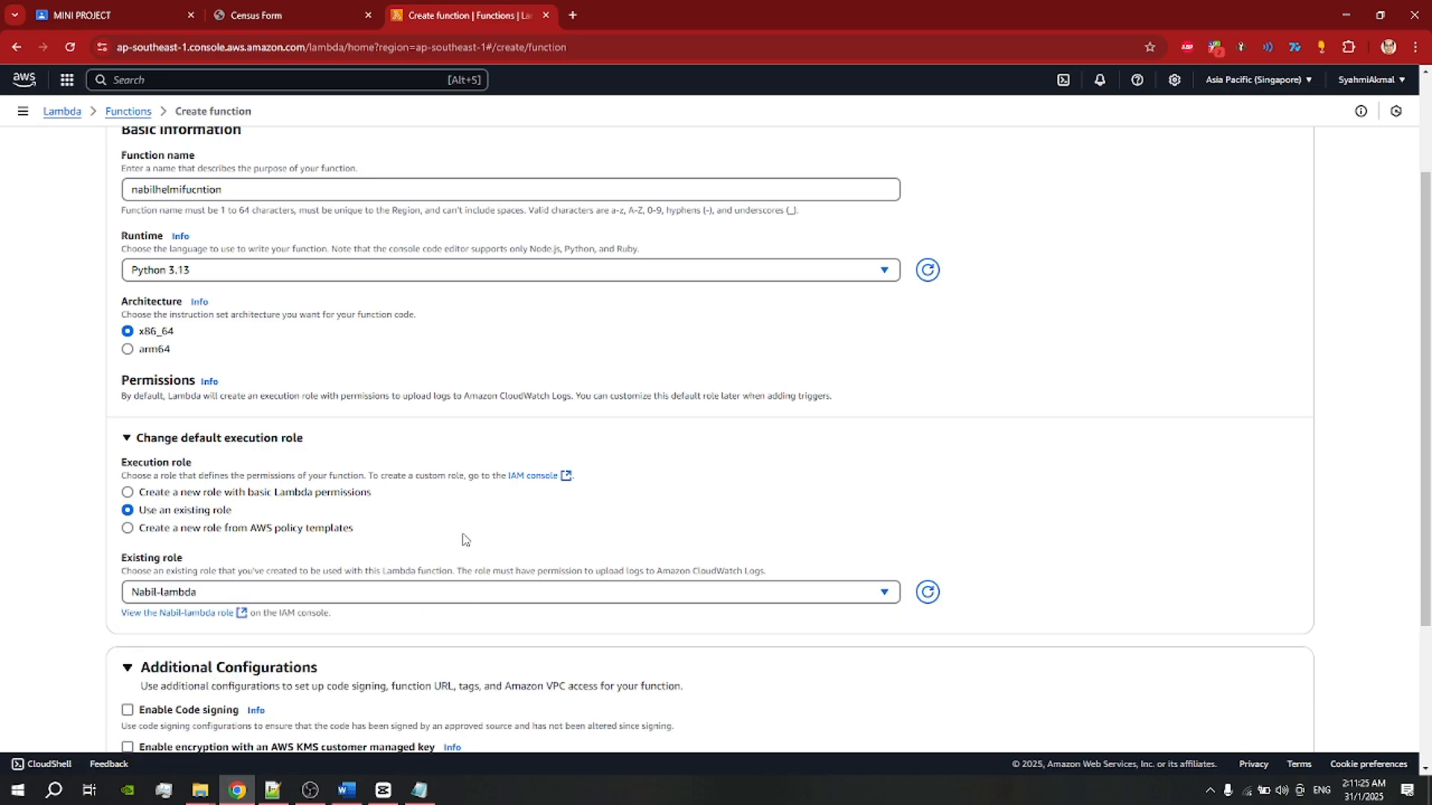
scroll(851, 470, "down", 3)
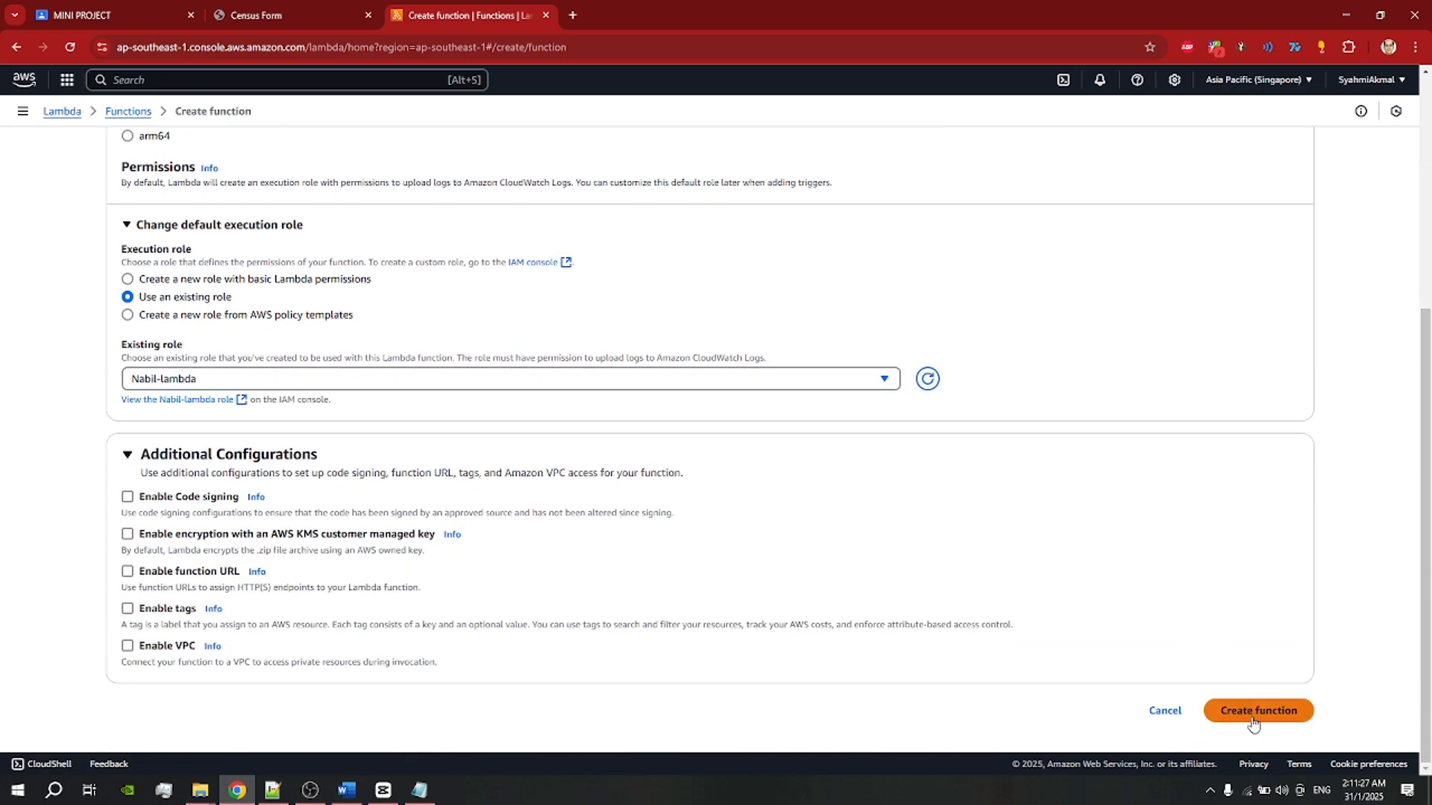
Step: Cancel the new function and refresh the Lambda Functions list
left_click(1164, 712)
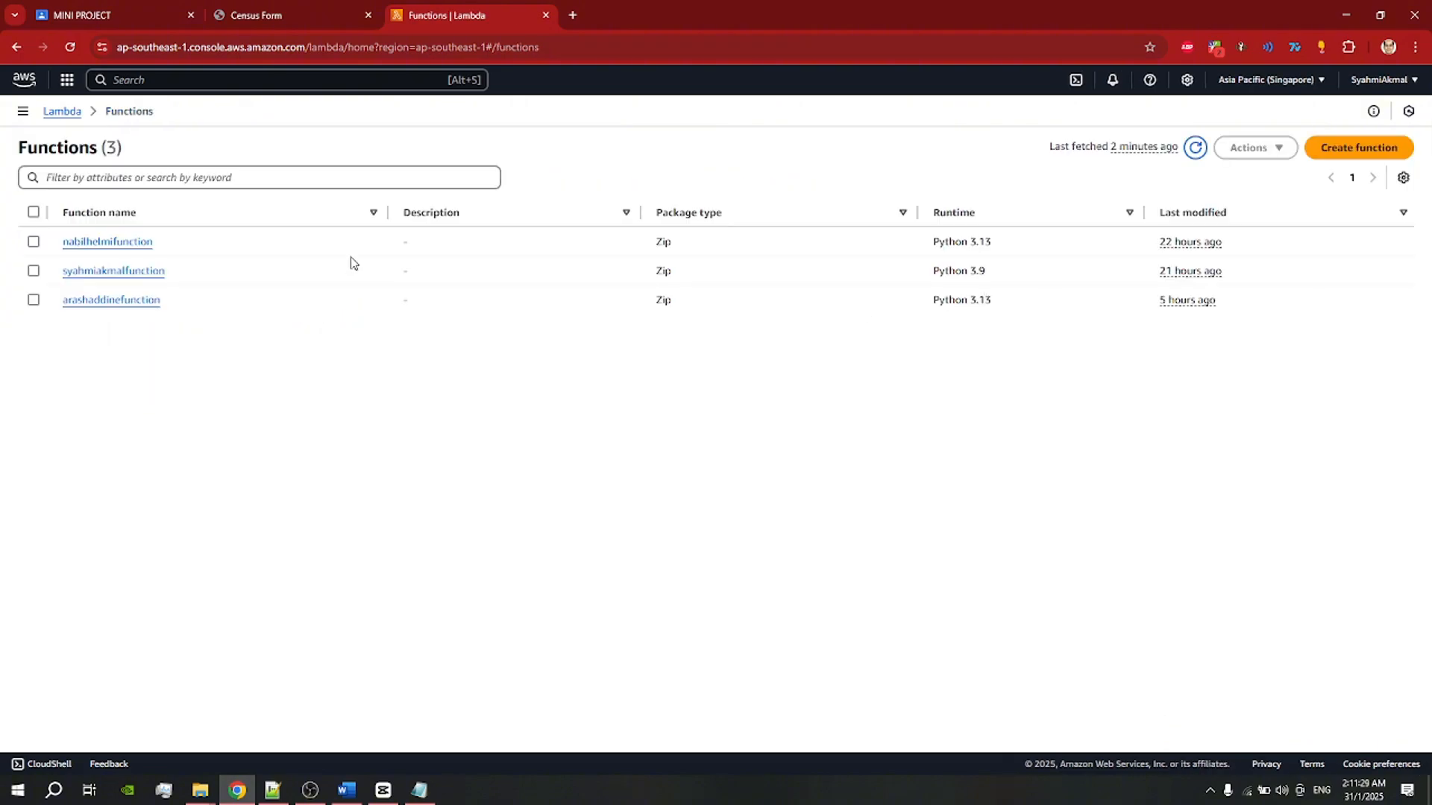
left_click(23, 111)
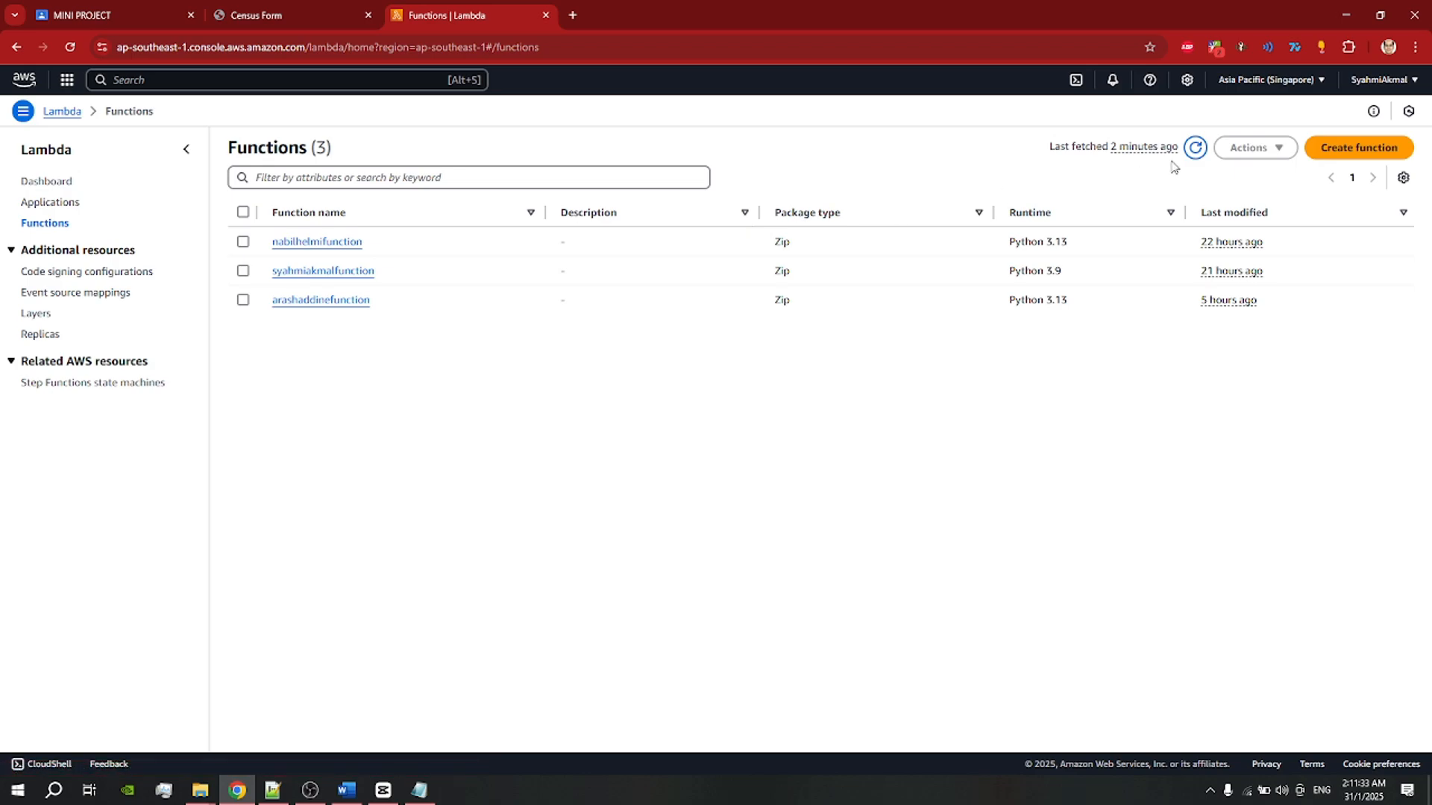
left_click(1192, 149)
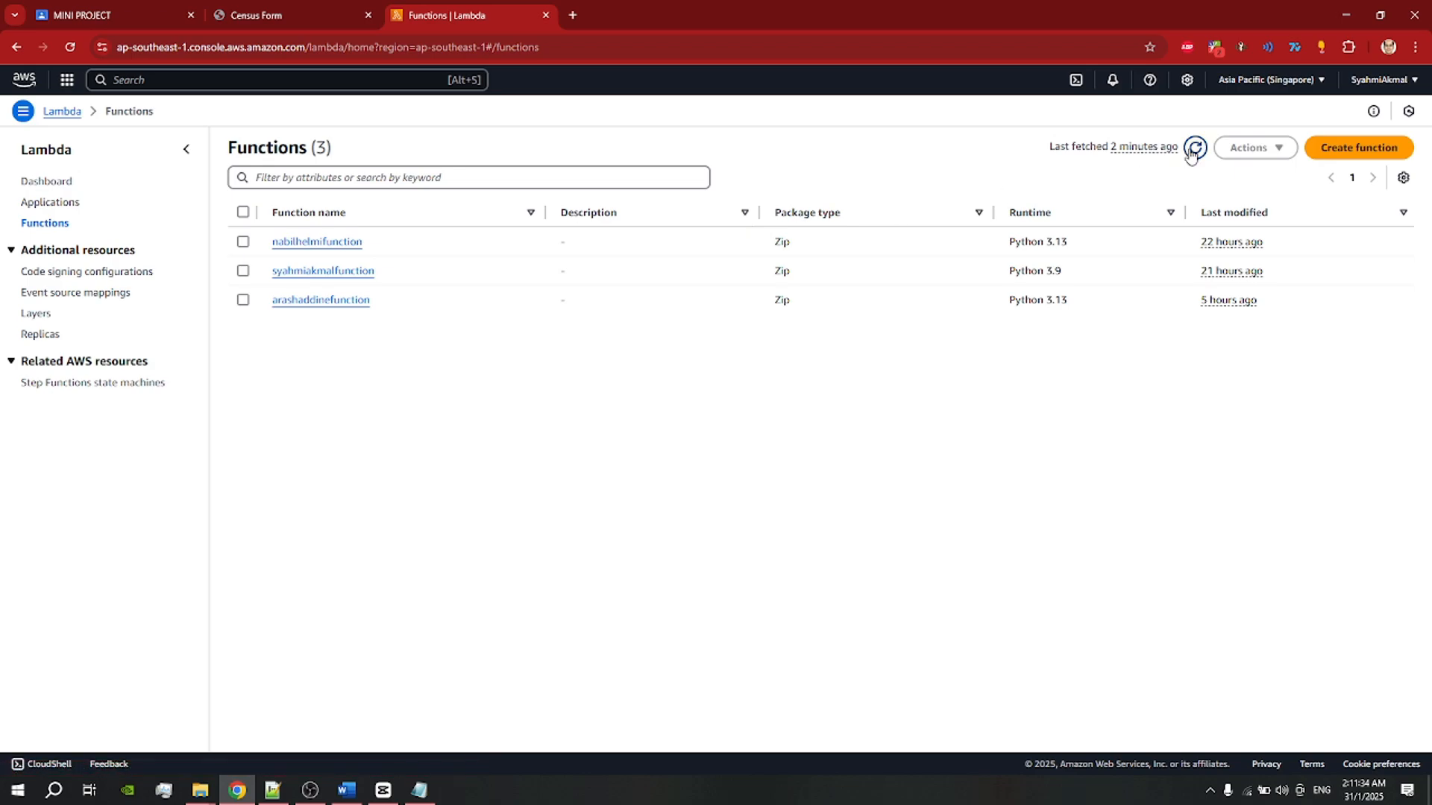
Step: Open the existing function's Code source, then bring up lambda_function.py in Notepad++
left_click(310, 243)
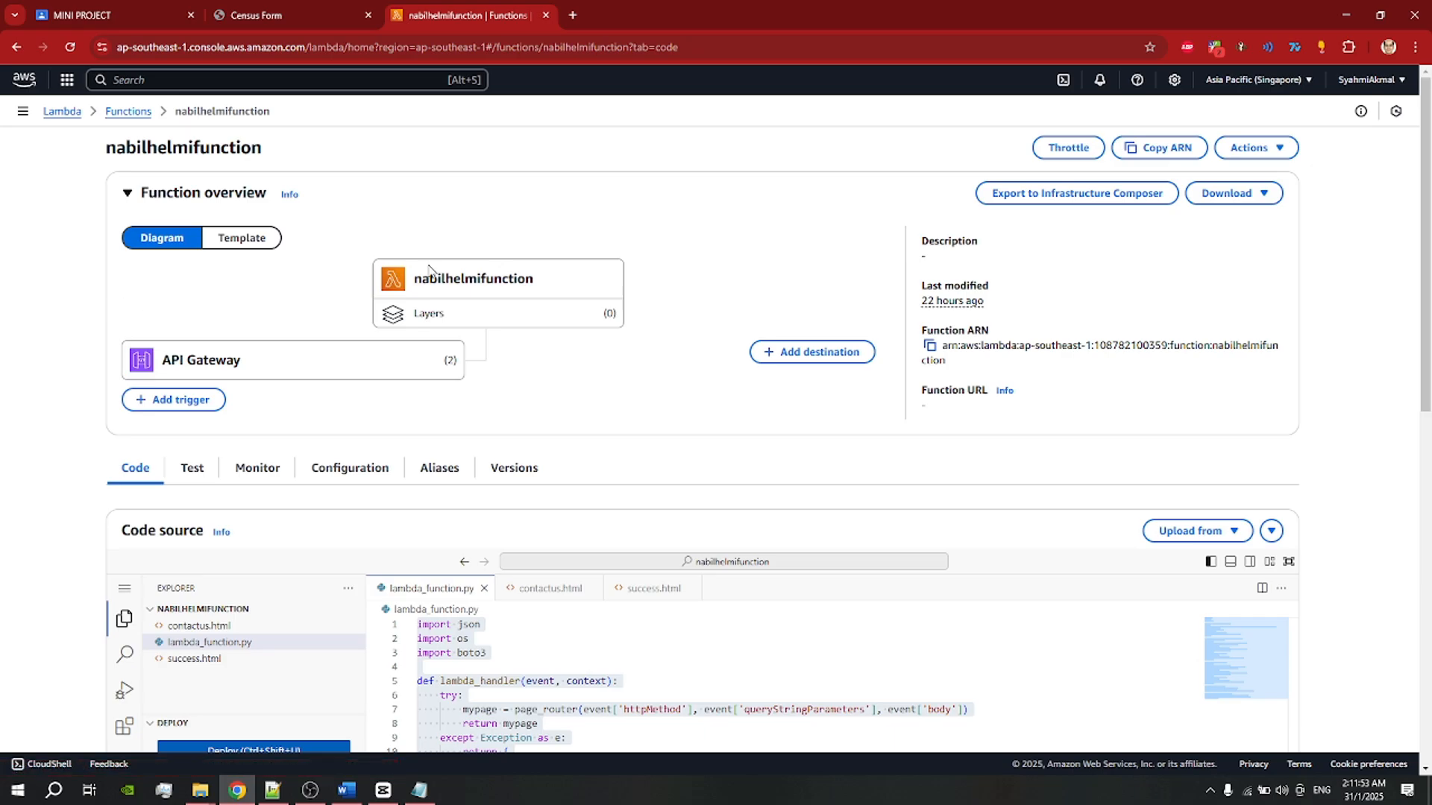
scroll(429, 270, "down", 2)
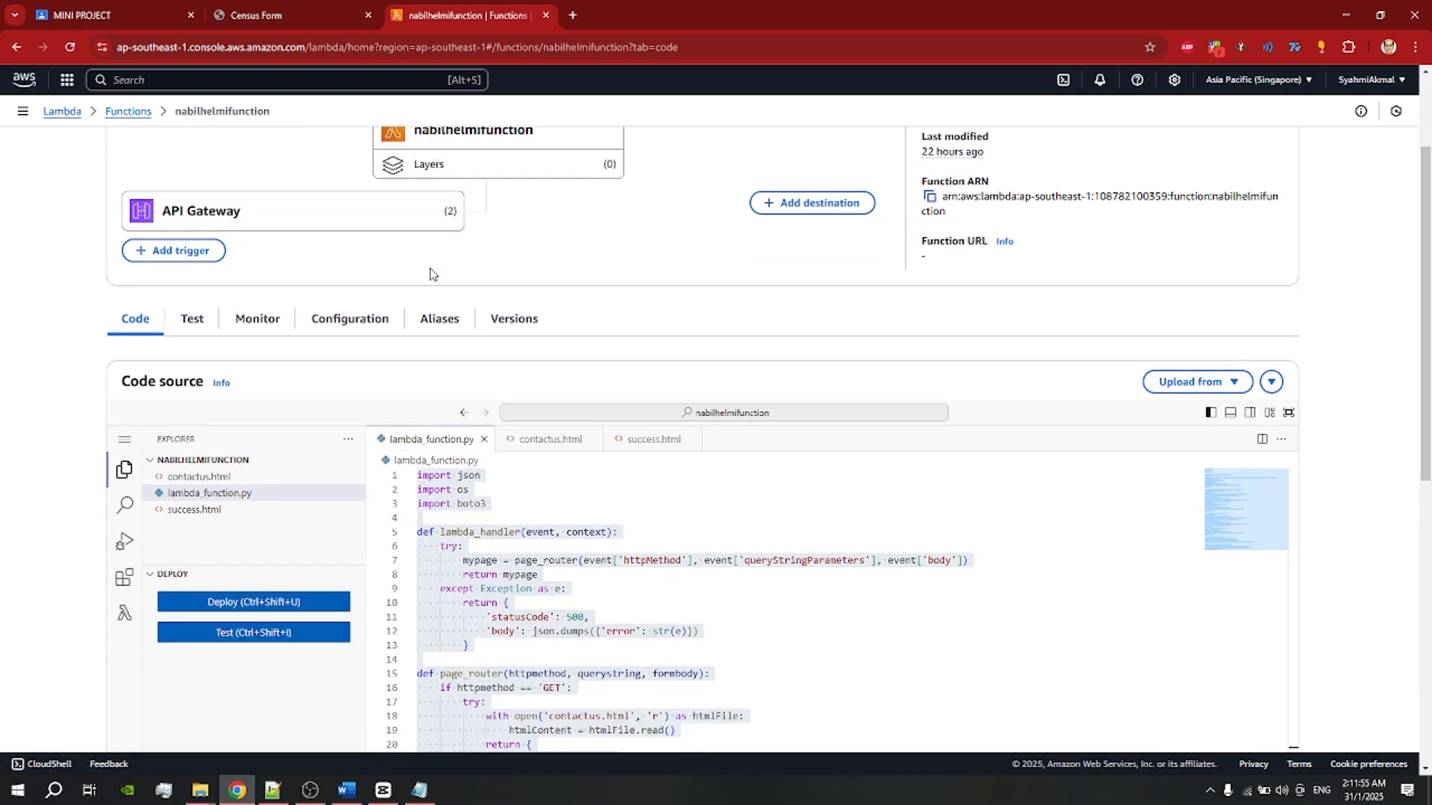
scroll(575, 334, "down", 1)
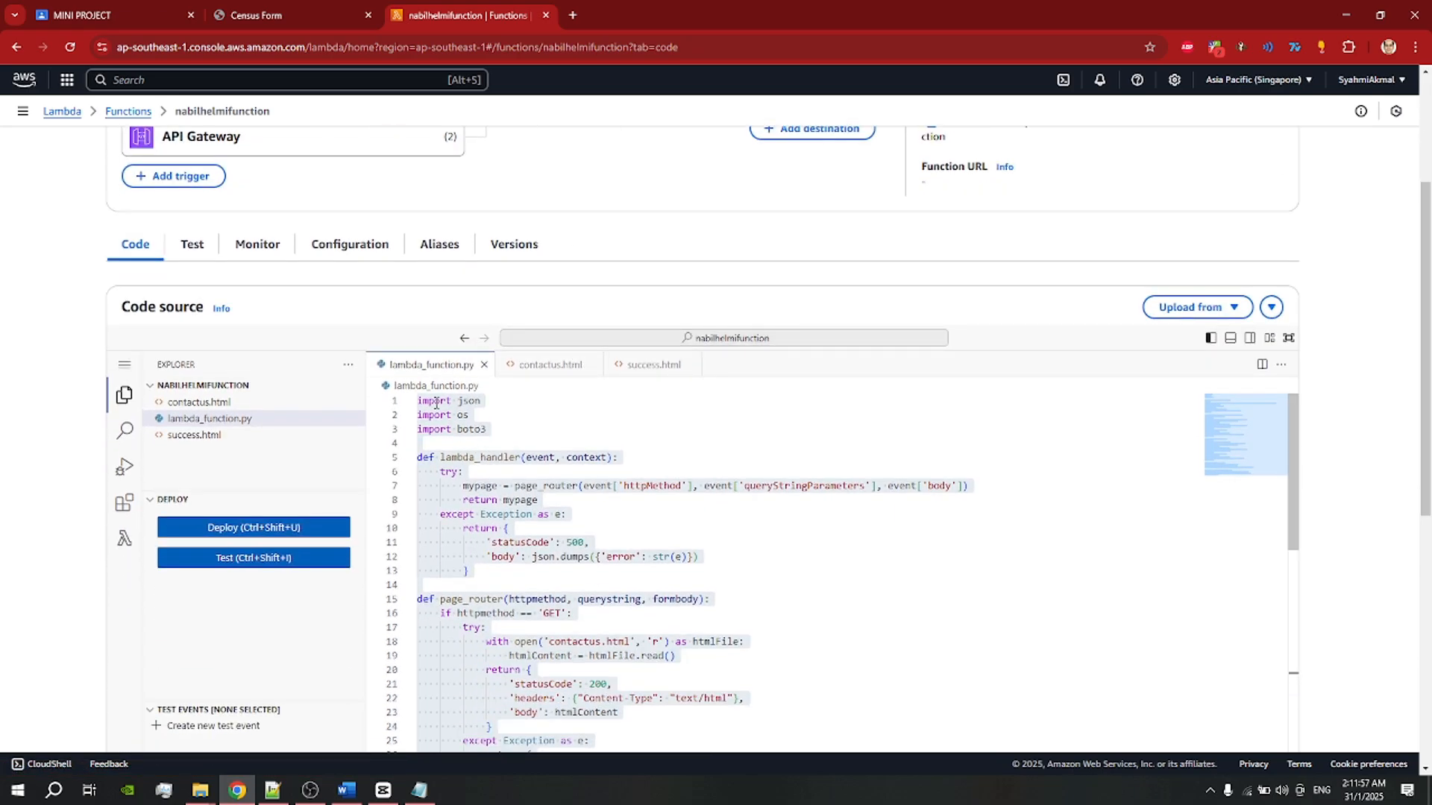
scroll(630, 516, "down", 2)
scroll(630, 516, "up", 2)
scroll(256, 559, "down", 2)
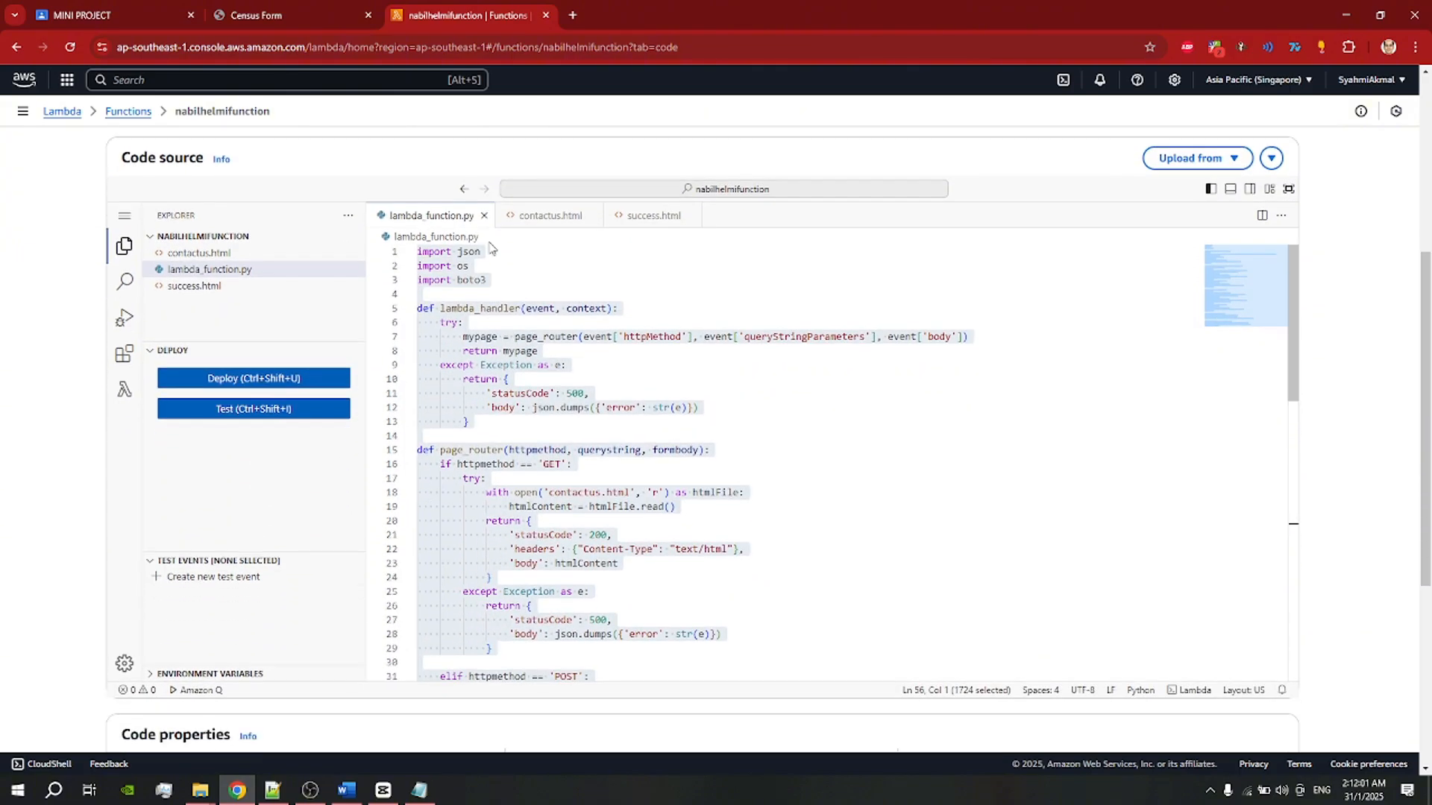
left_click(273, 789)
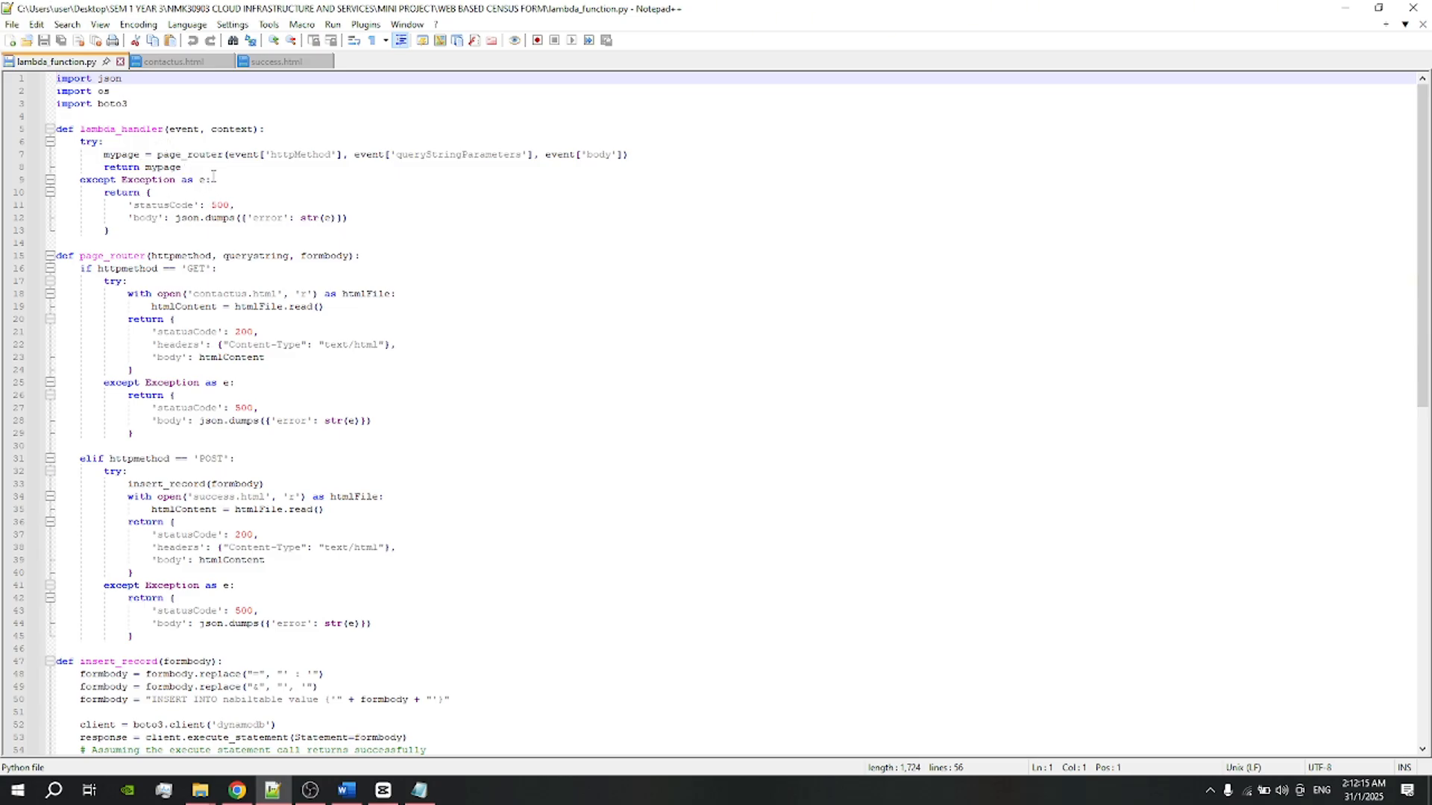
scroll(172, 167, "down", 2)
scroll(210, 375, "up", 2)
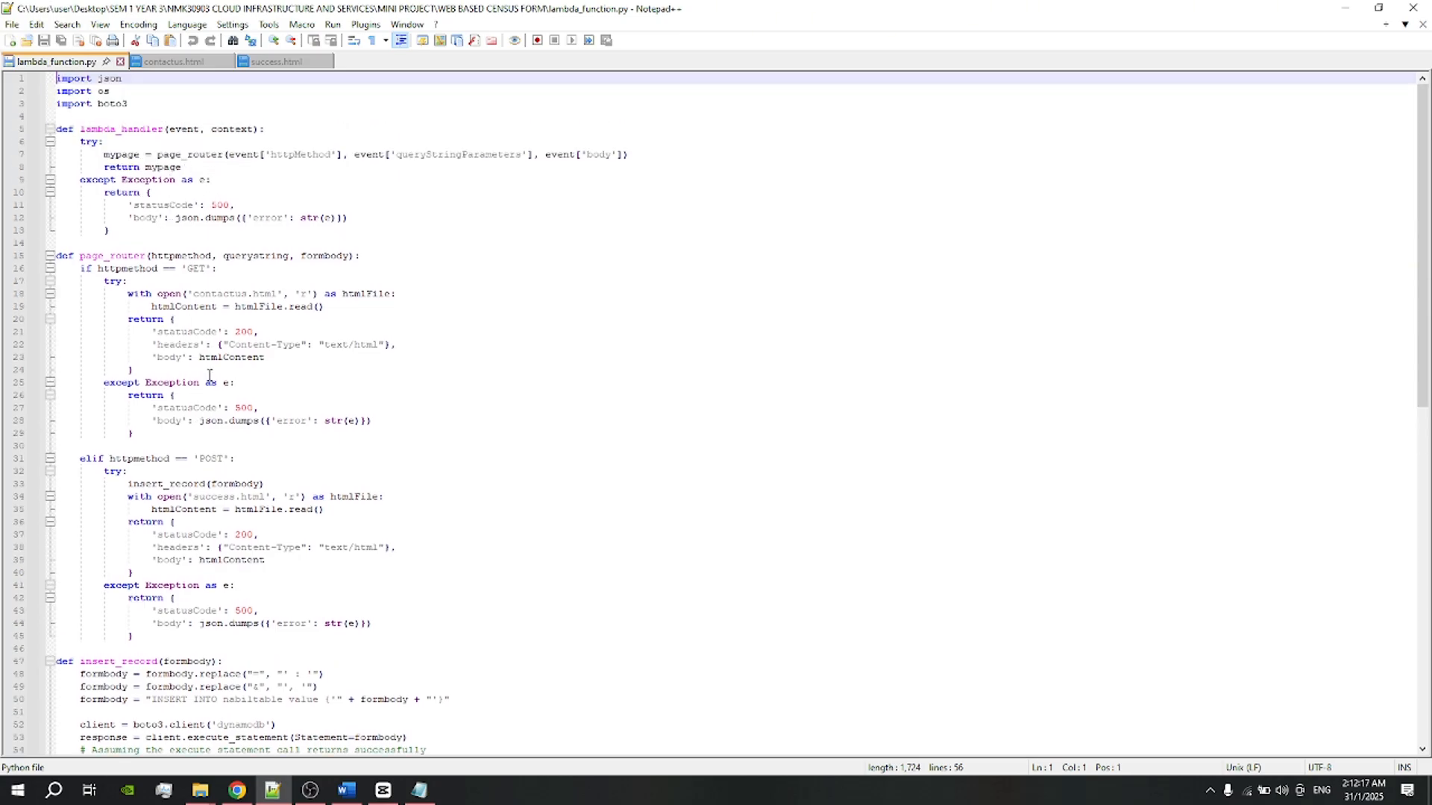
left_click(172, 265)
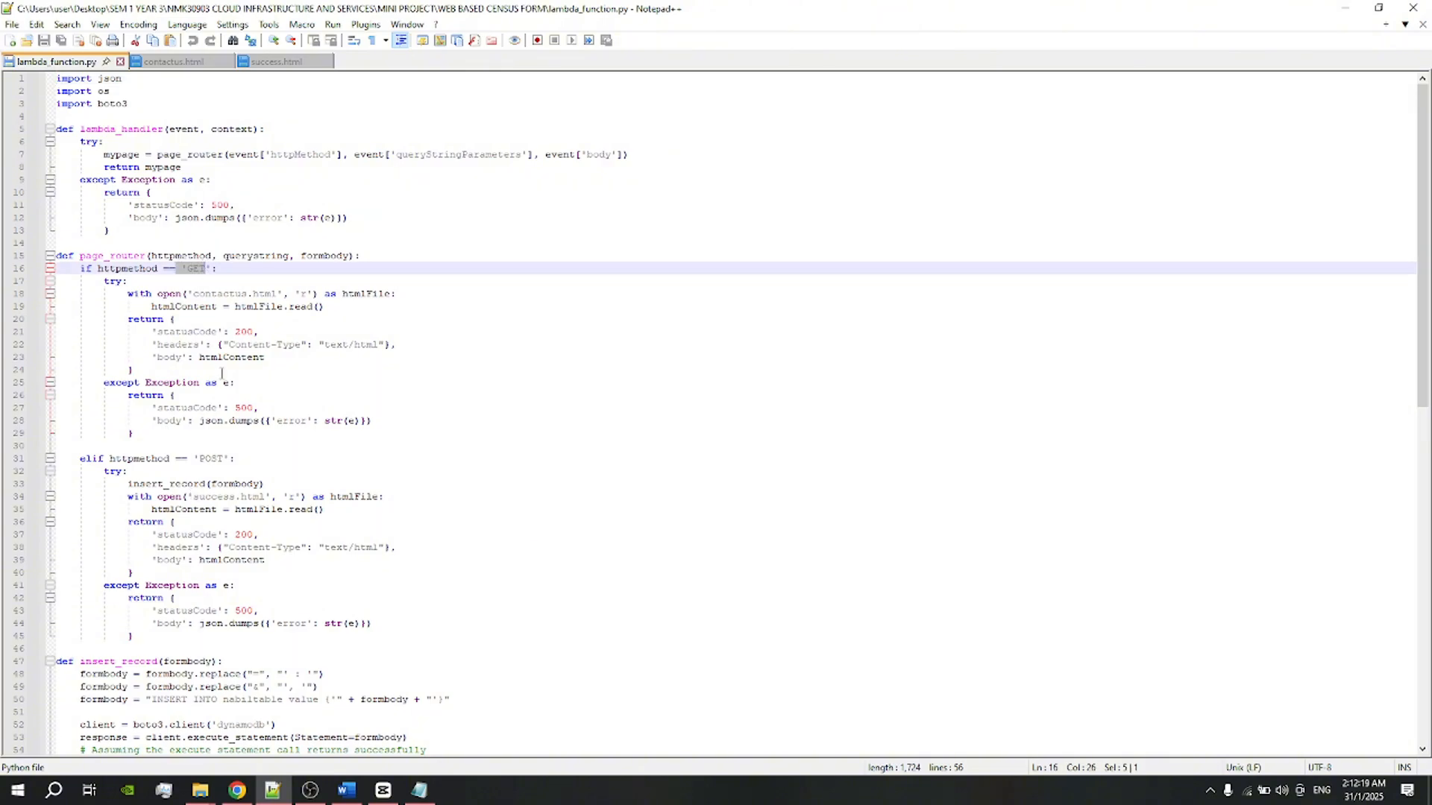
scroll(298, 373, "down", 1)
left_click(298, 421)
left_click(428, 396)
scroll(428, 400, "down", 2)
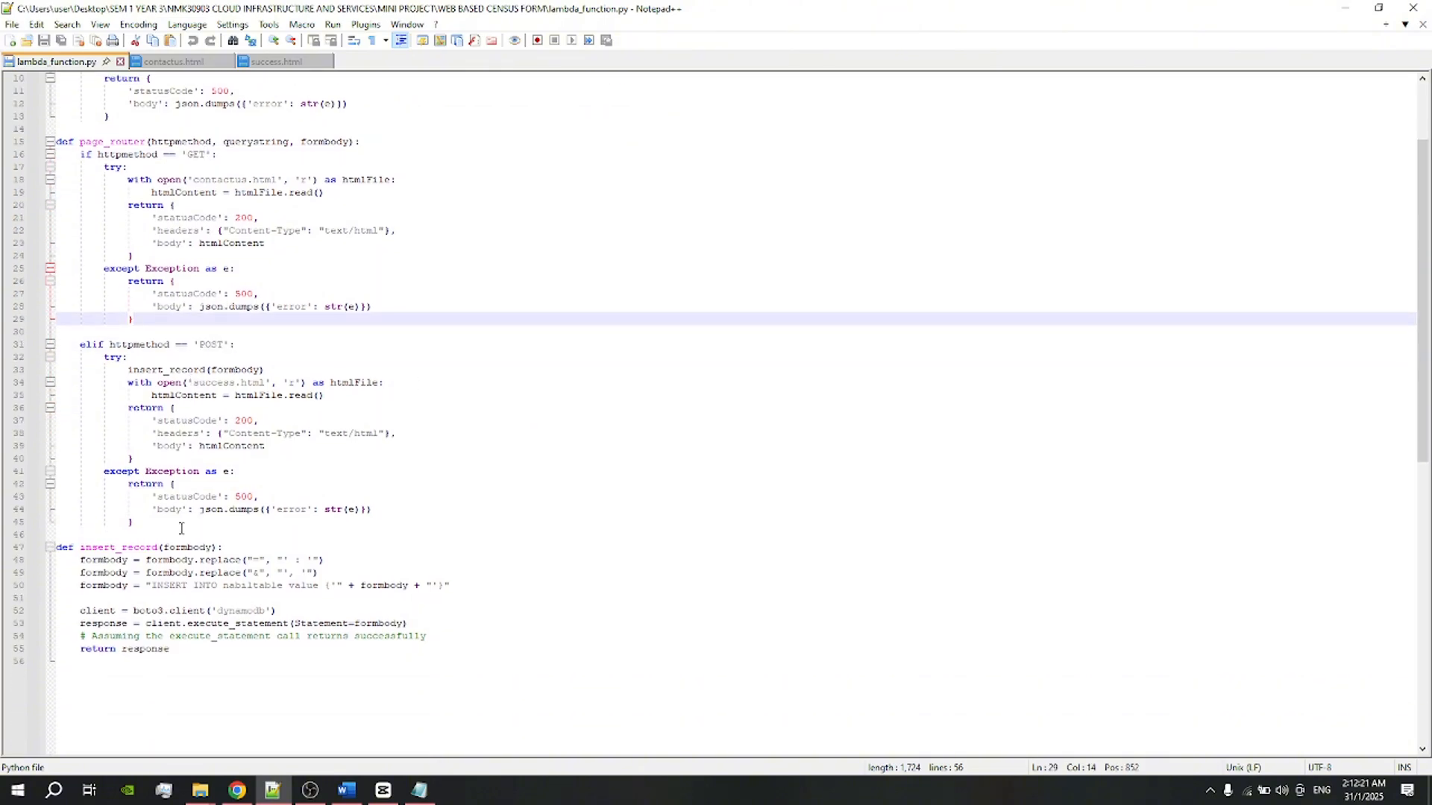
scroll(193, 340, "up", 3)
left_click(161, 65)
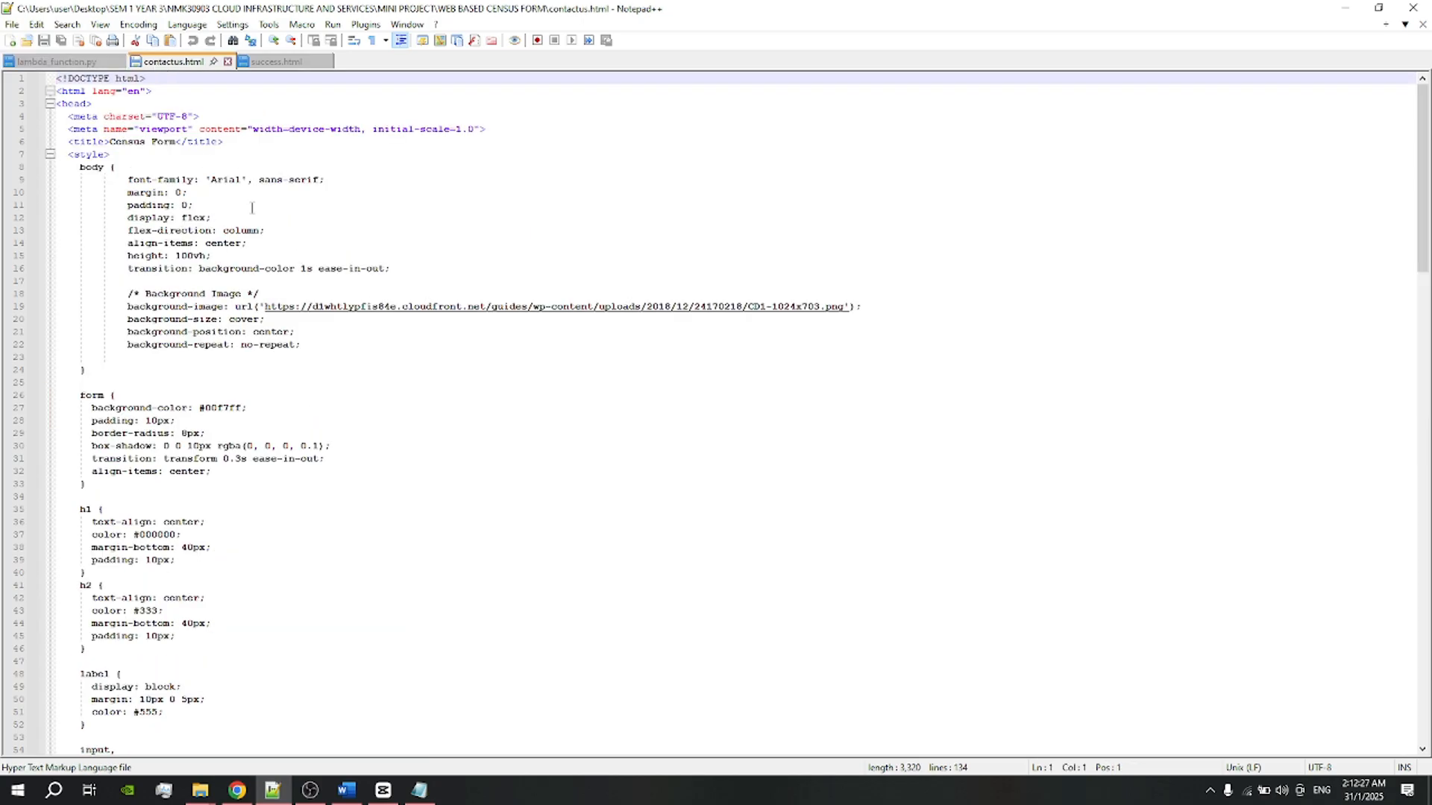
left_click(276, 61)
left_click(187, 64)
scroll(147, 432, "down", 6)
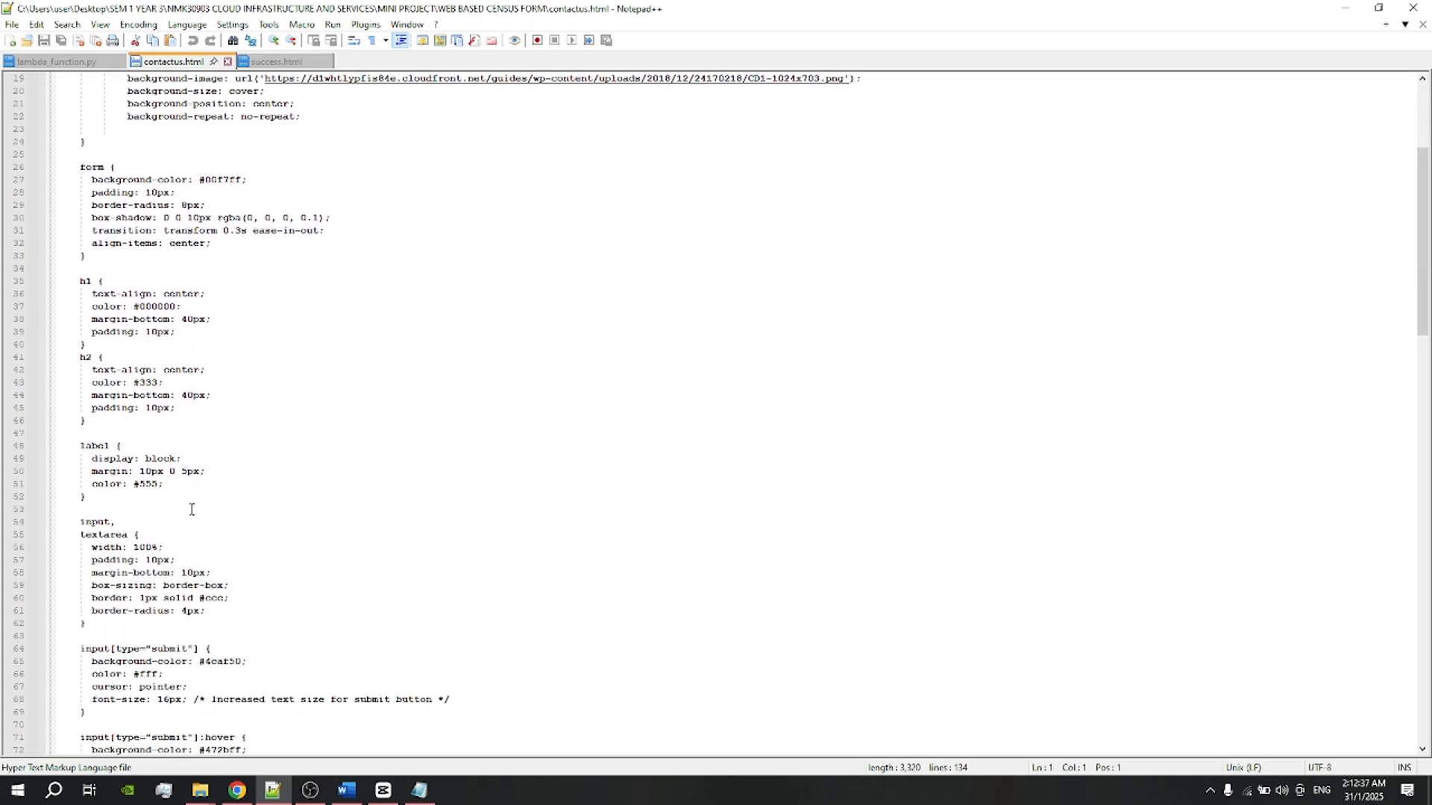
scroll(121, 444, "down", 2)
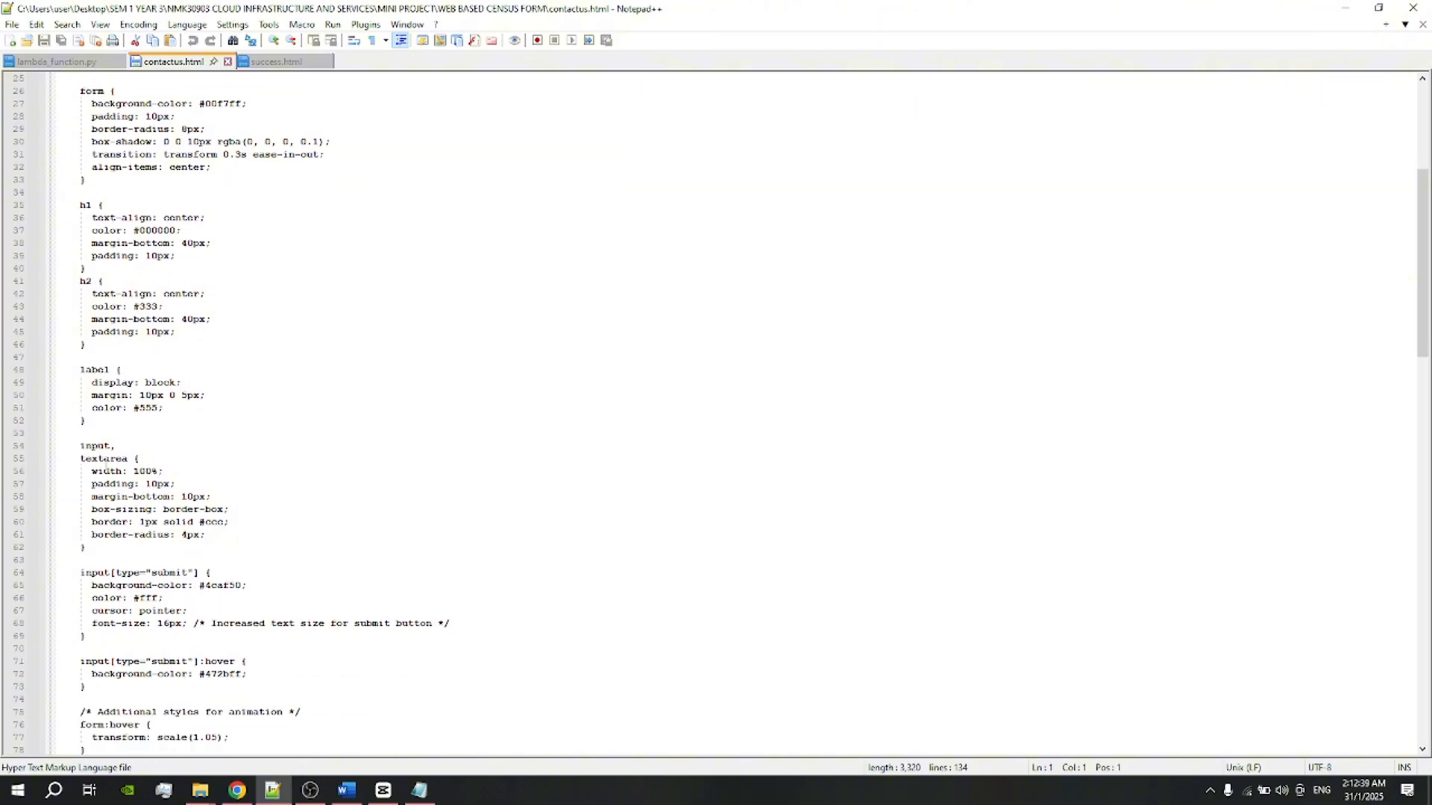
scroll(105, 462, "down", 2)
scroll(119, 456, "up", 2)
scroll(134, 453, "down", 5)
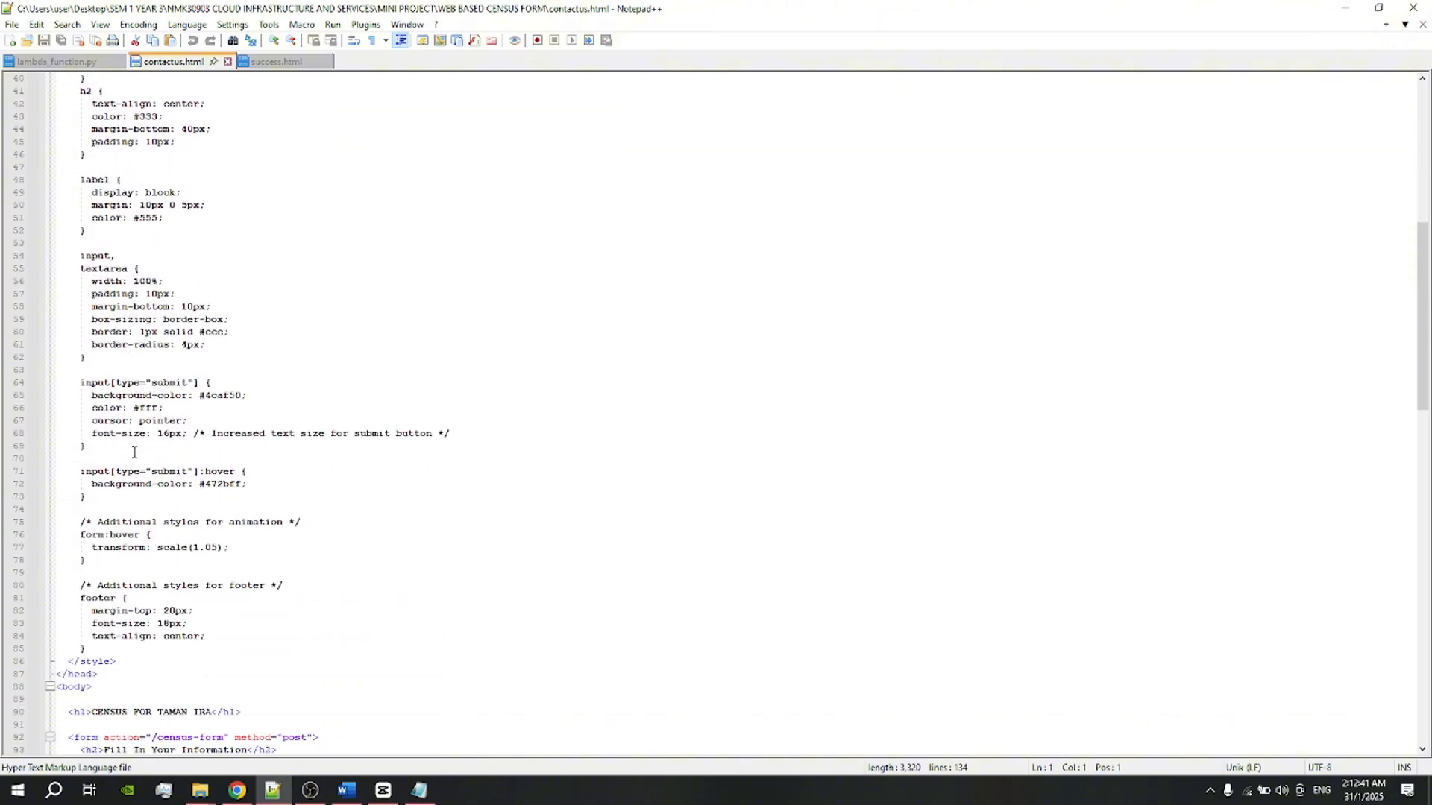
scroll(134, 453, "down", 4)
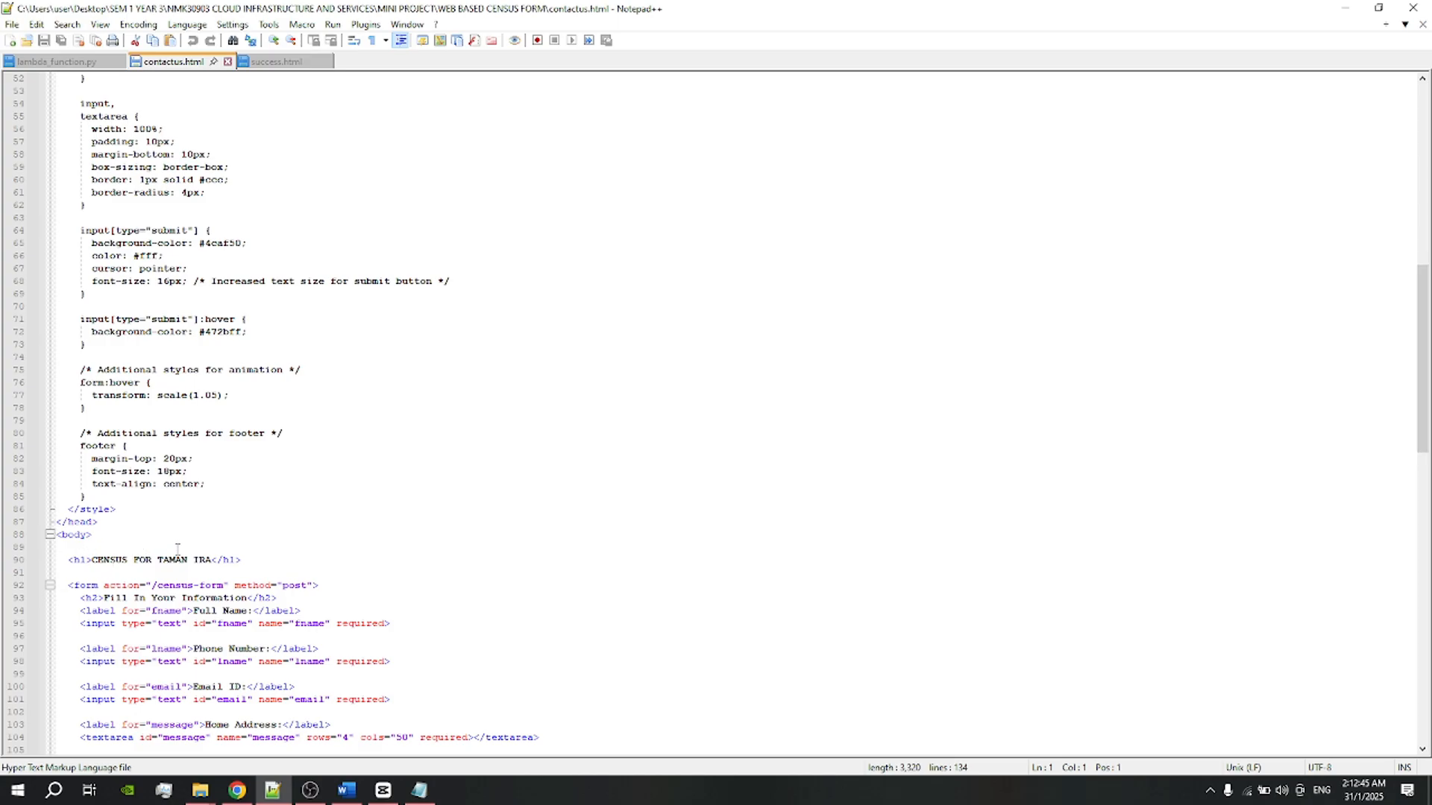
scroll(178, 550, "down", 7)
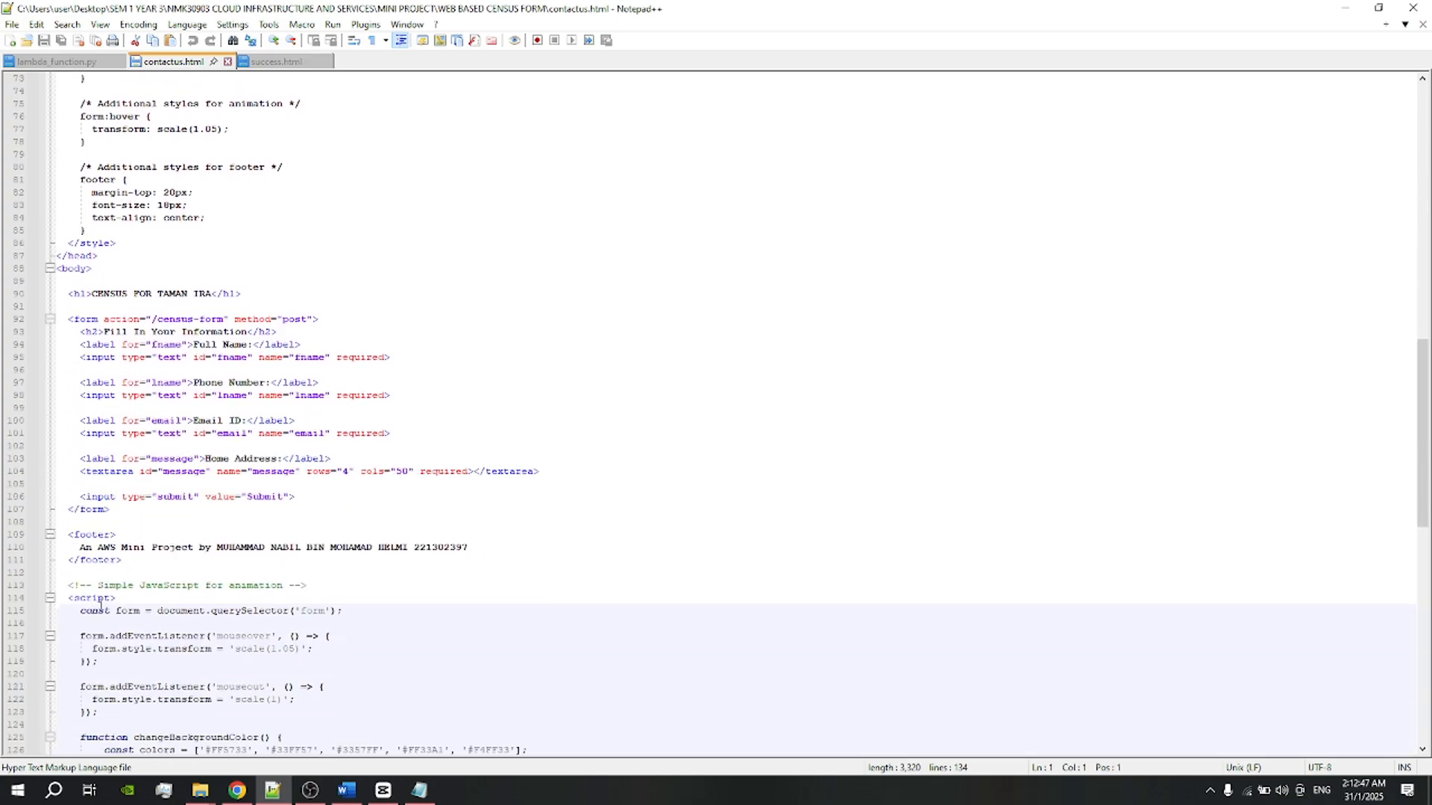
scroll(219, 625, "down", 2)
scroll(165, 526, "down", 2)
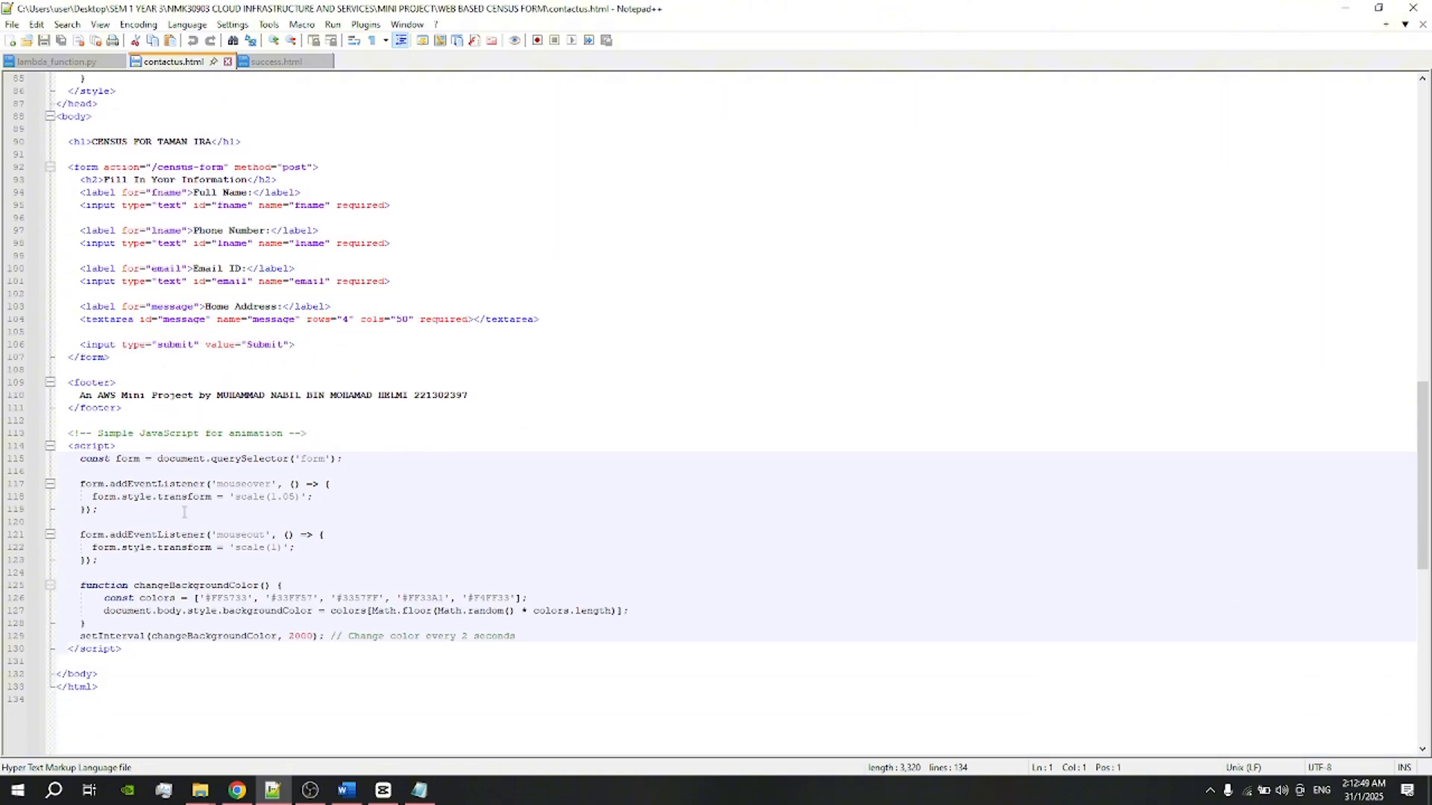
scroll(156, 558, "up", 15)
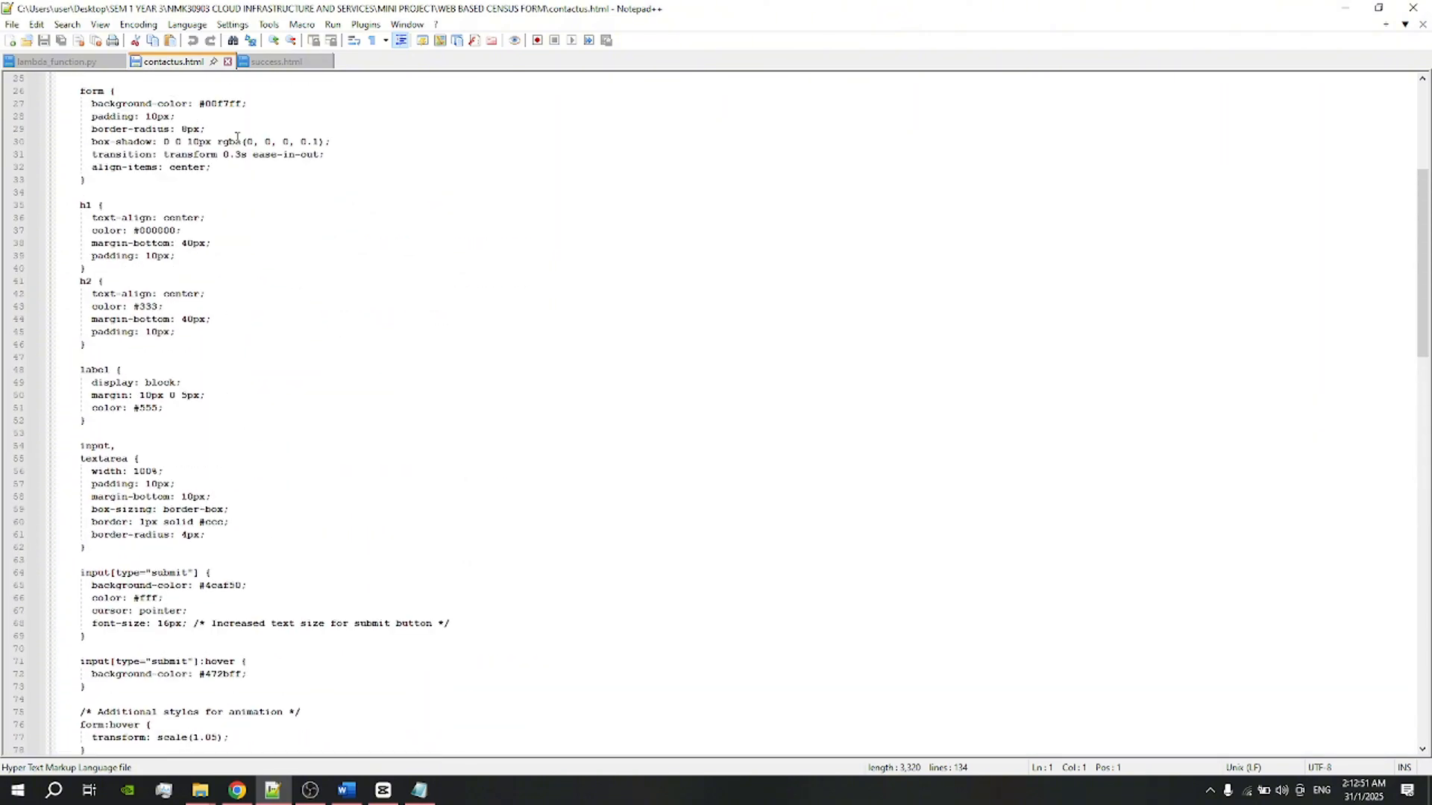
left_click(255, 66)
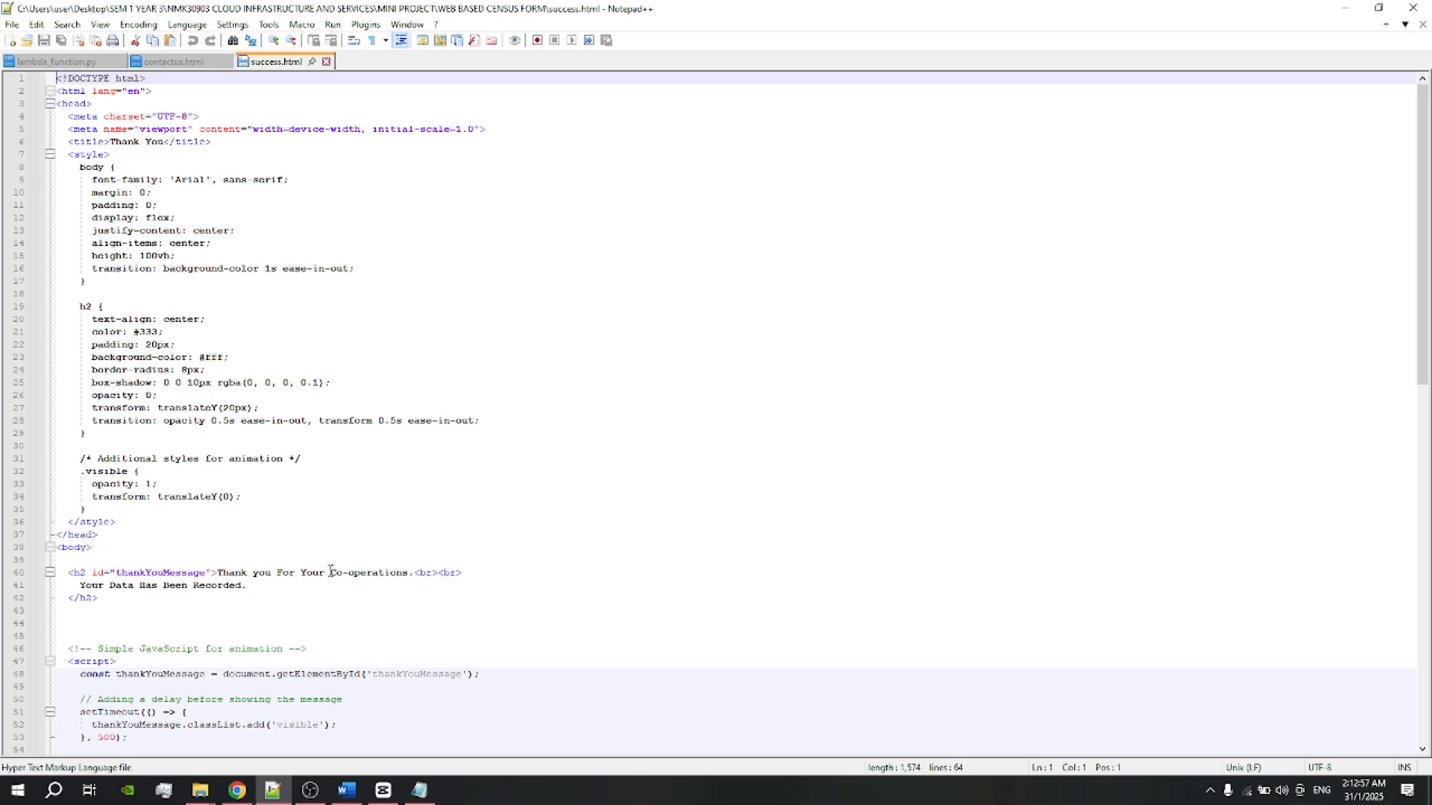
scroll(167, 565, "down", 2)
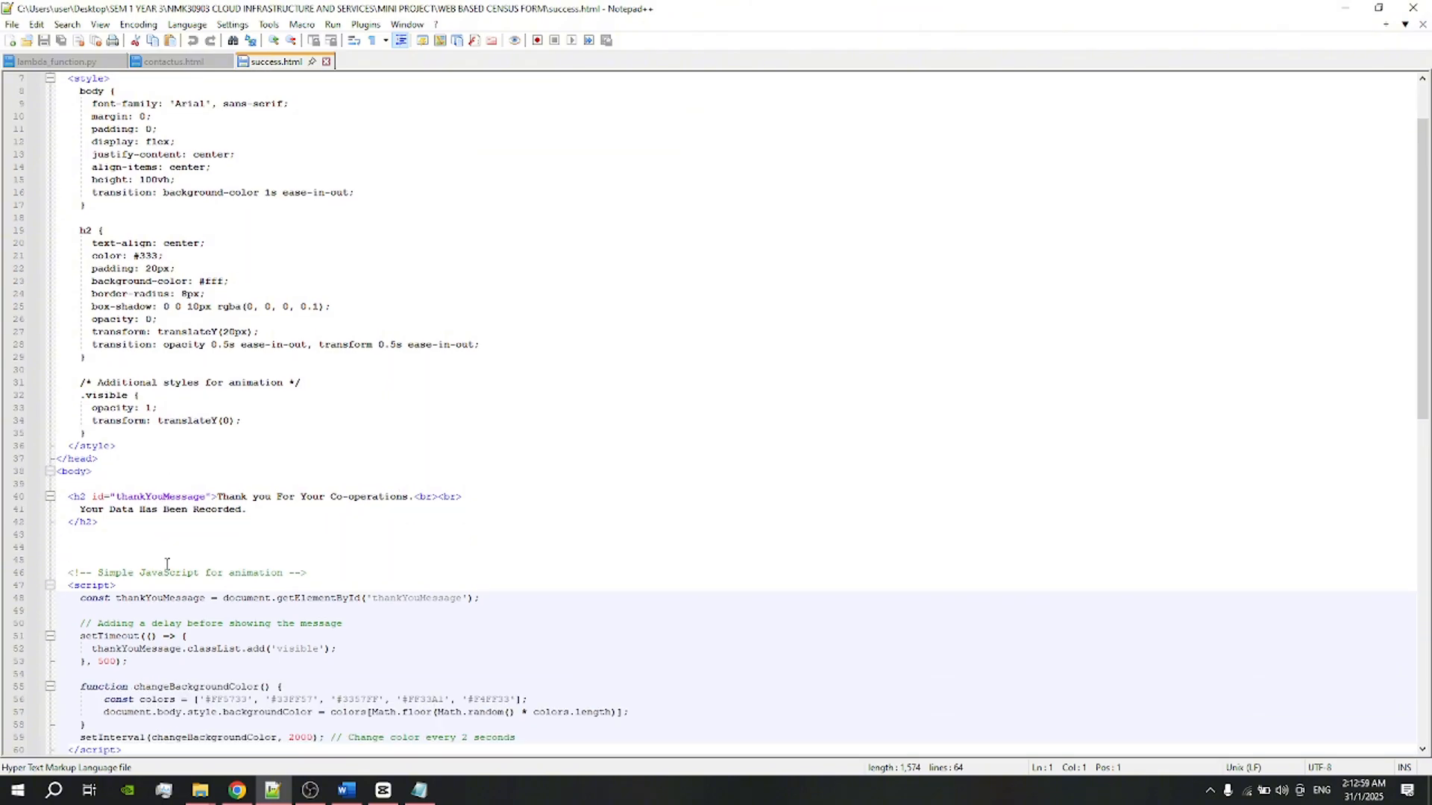
scroll(191, 496, "down", 4)
scroll(293, 507, "up", 6)
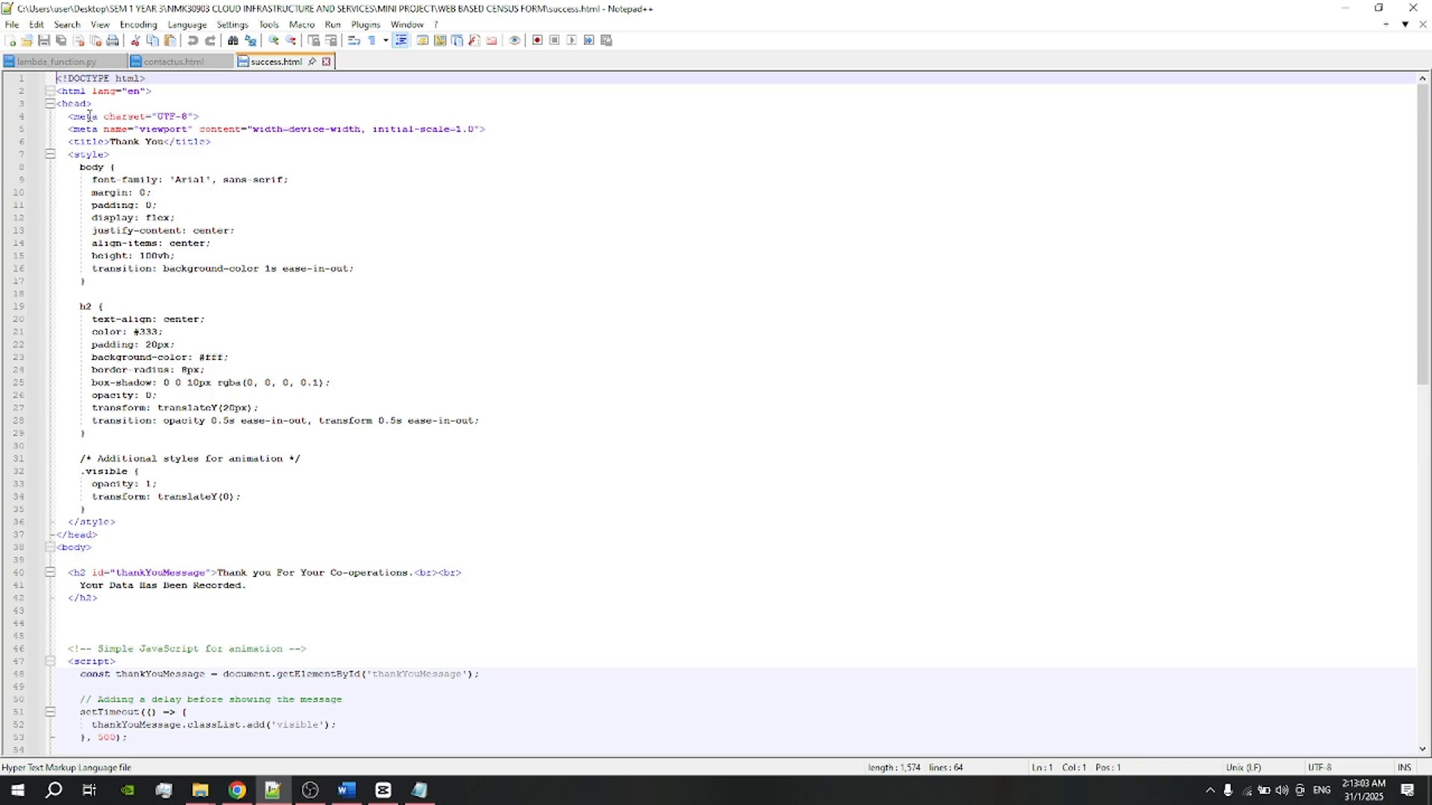
left_click(60, 62)
left_click(188, 64)
left_click(252, 64)
left_click(187, 62)
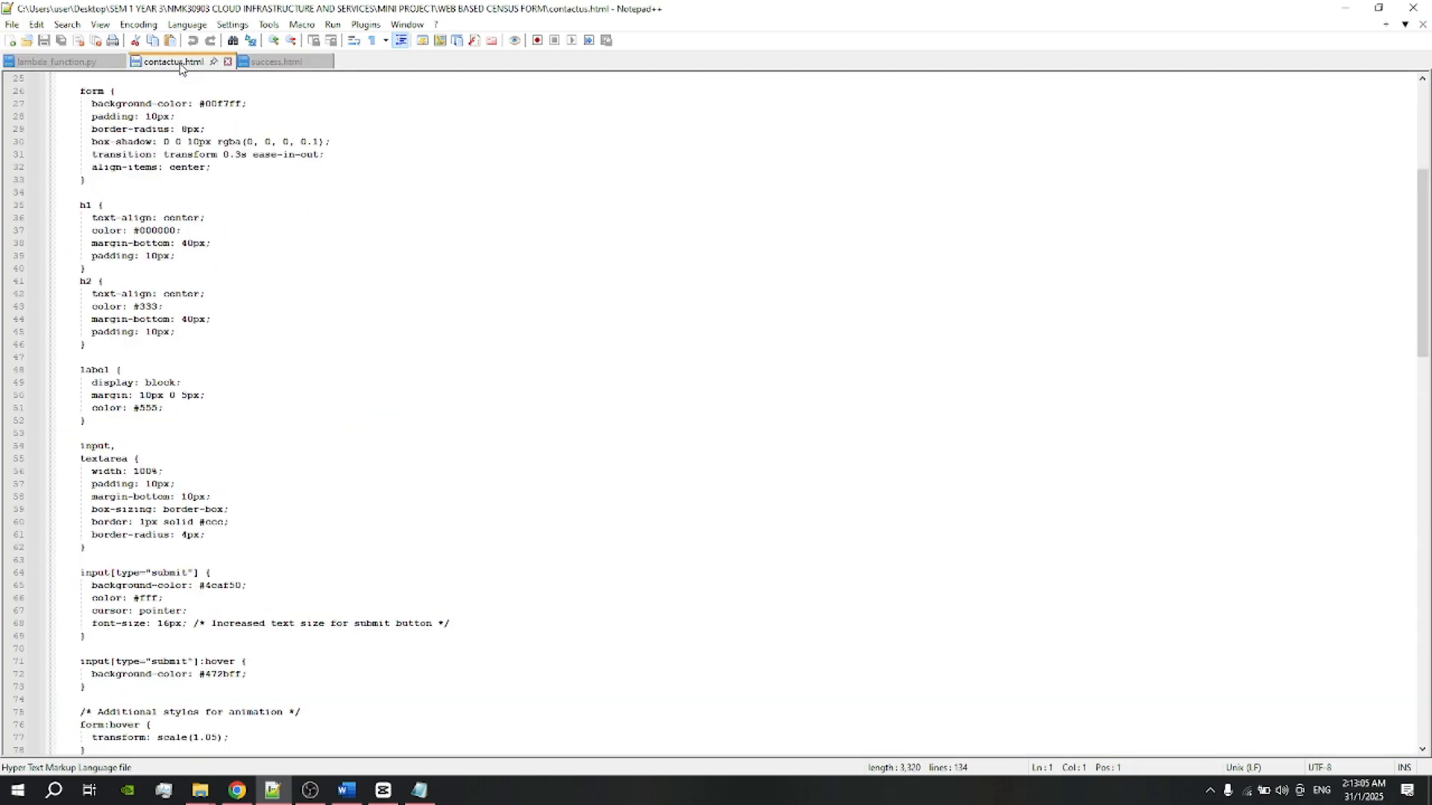
left_click(94, 63)
left_click(186, 61)
left_click(269, 61)
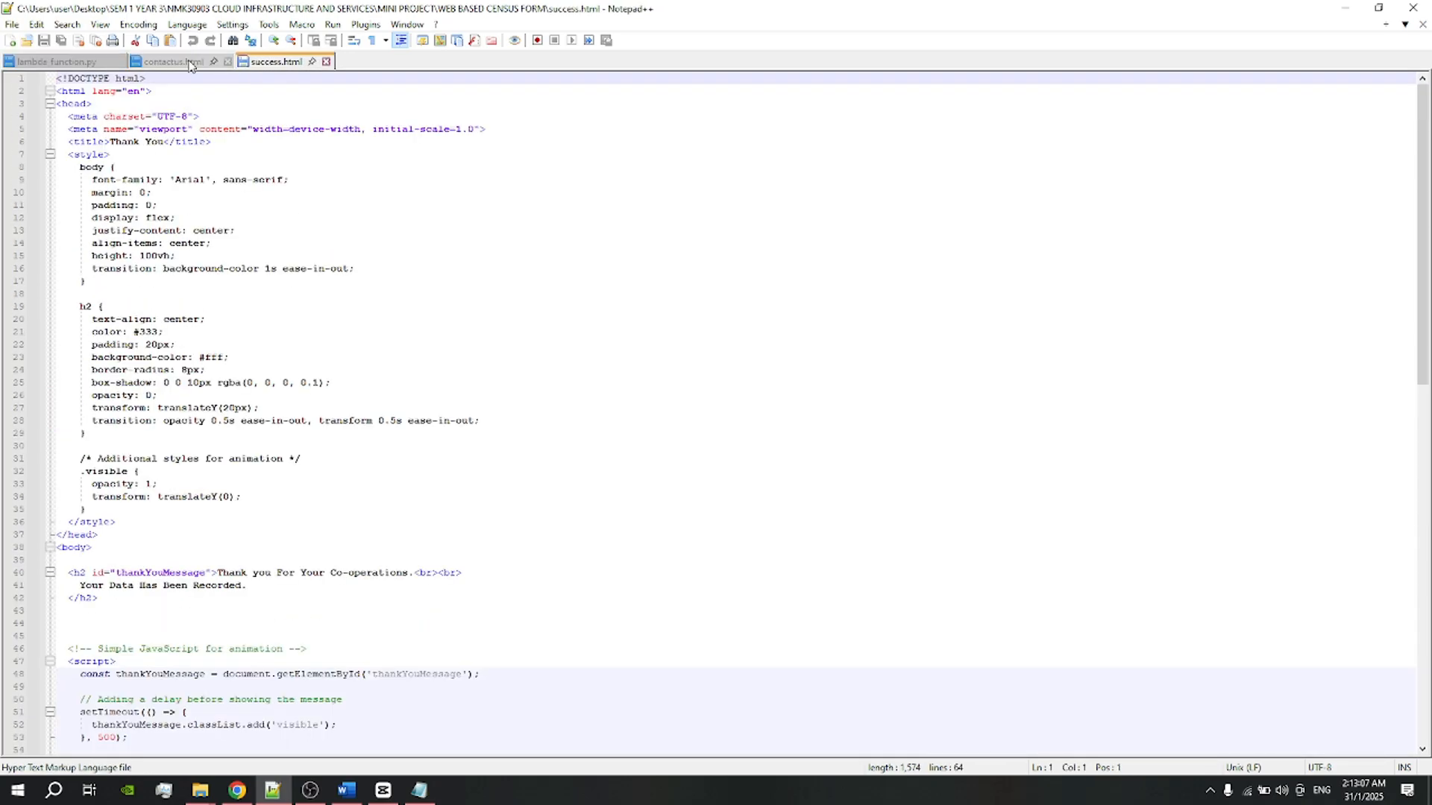
left_click(82, 62)
left_click(164, 61)
left_click(263, 62)
left_click(88, 63)
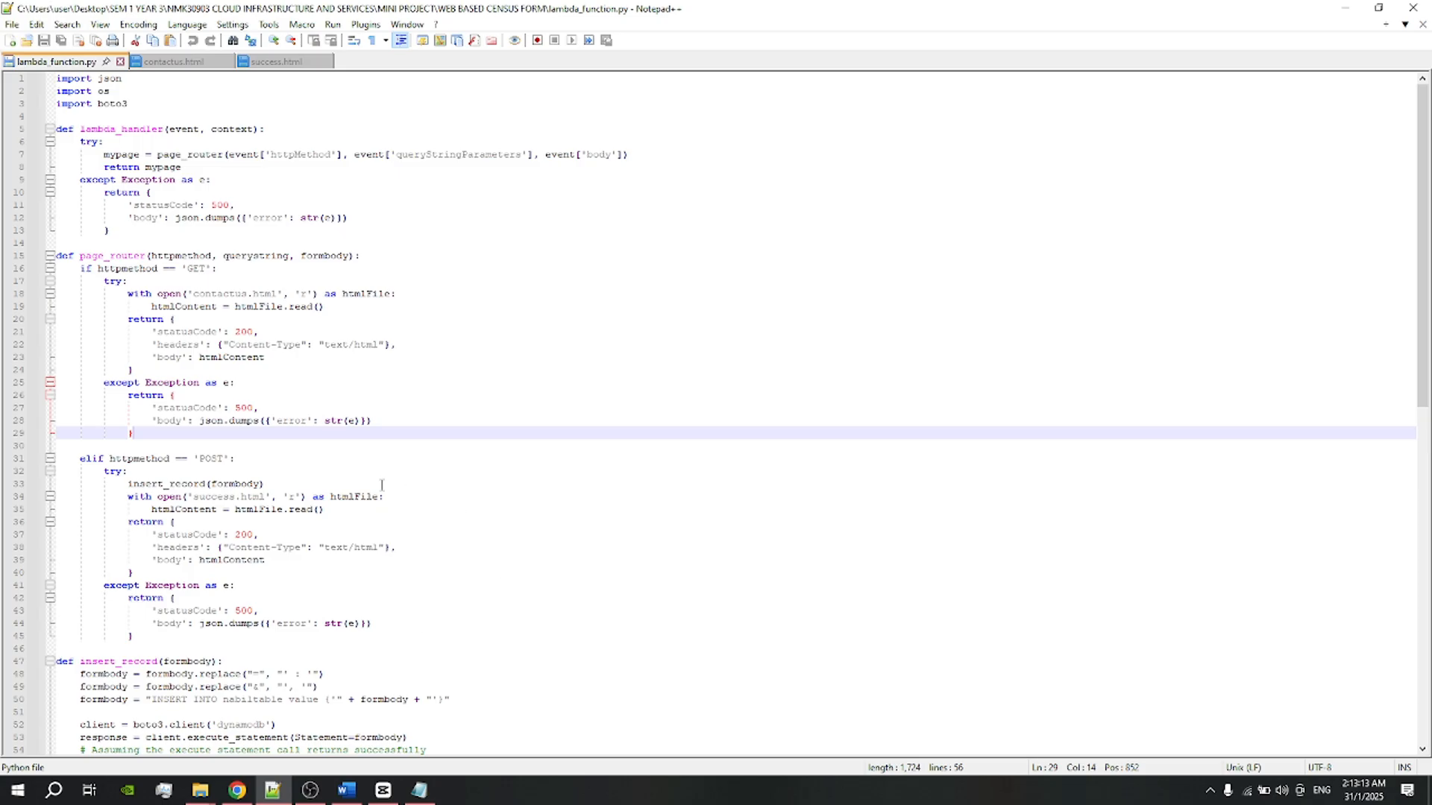
Step: Back in the Lambda console, choose to upload the function code from a .zip file
left_click(237, 789)
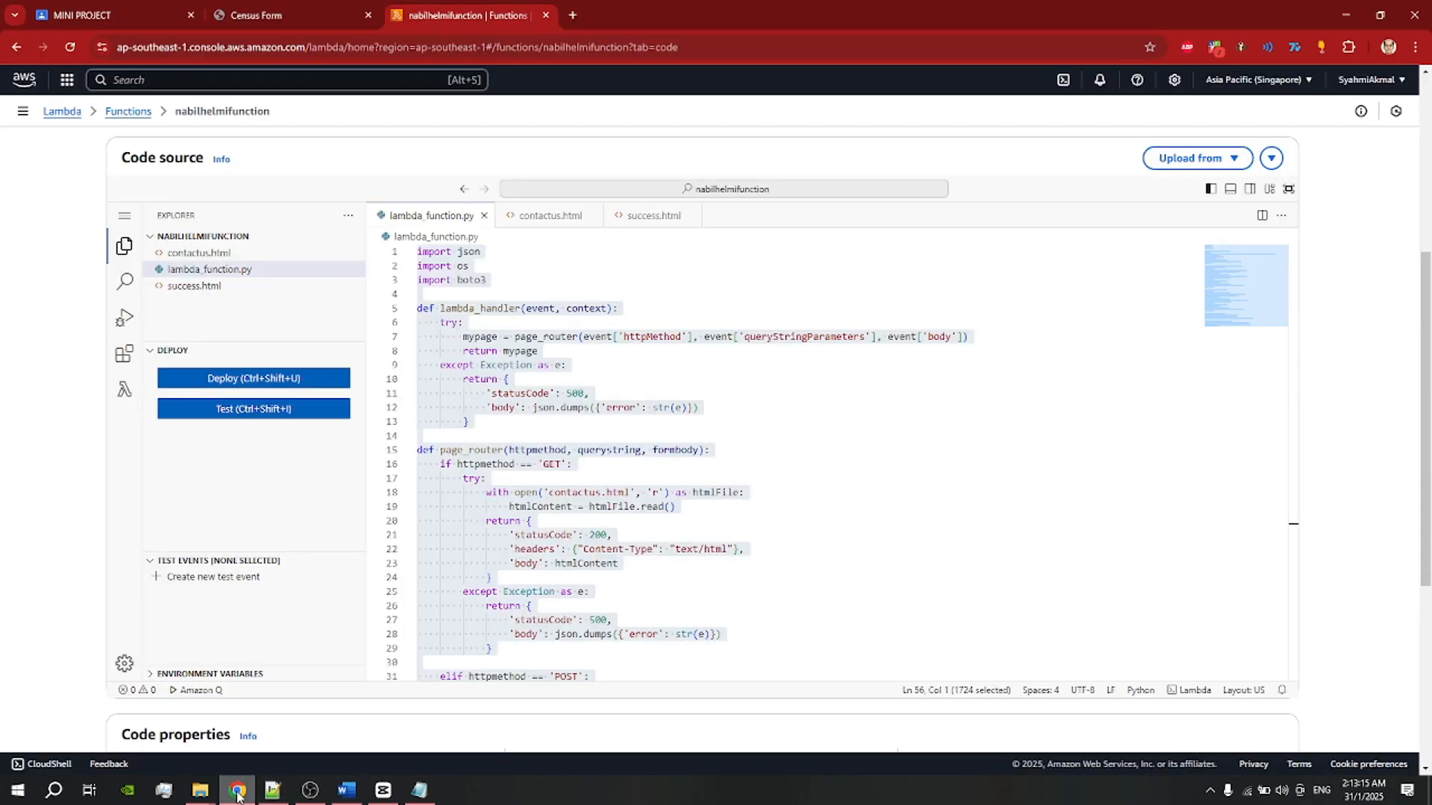
scroll(411, 267, "up", 2)
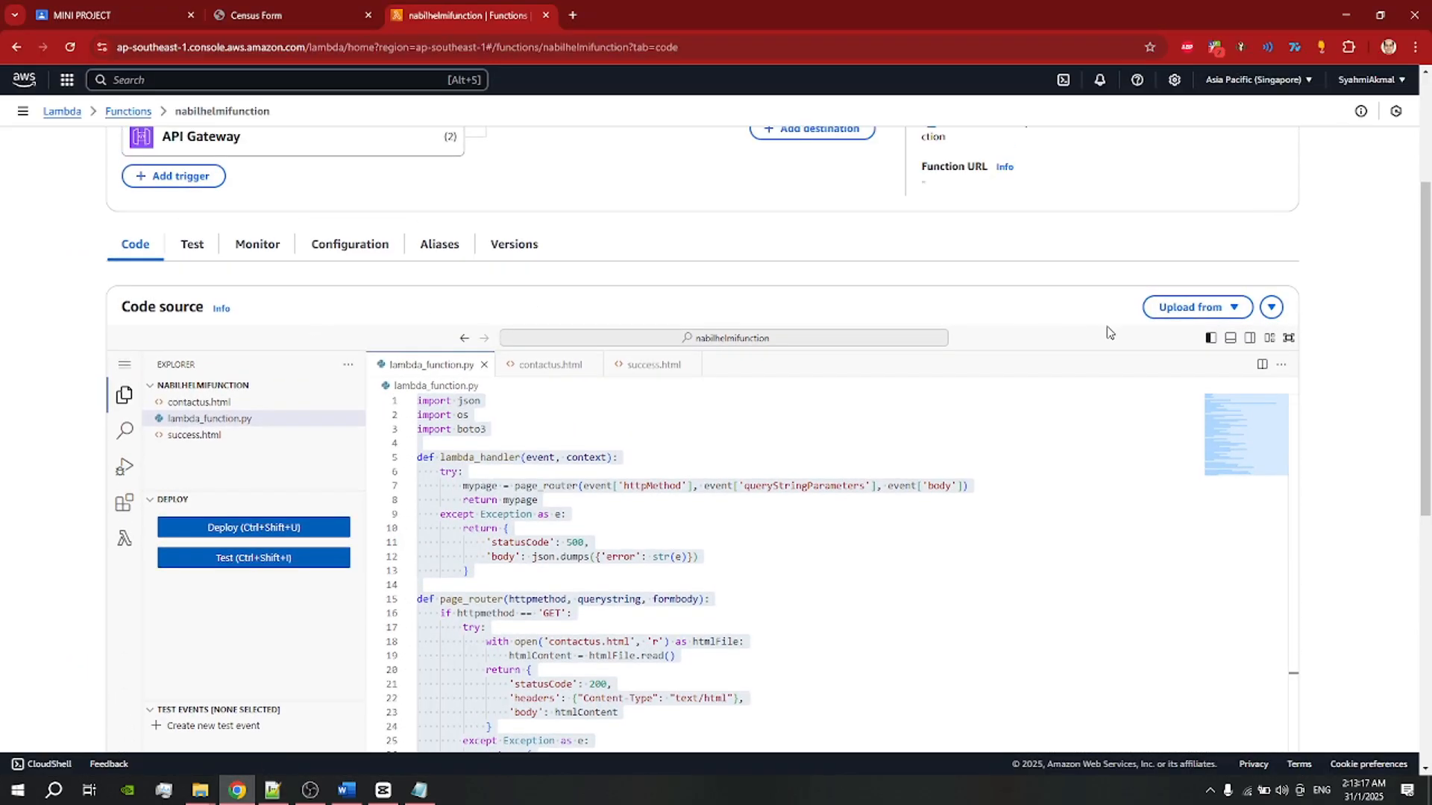
left_click(1210, 307)
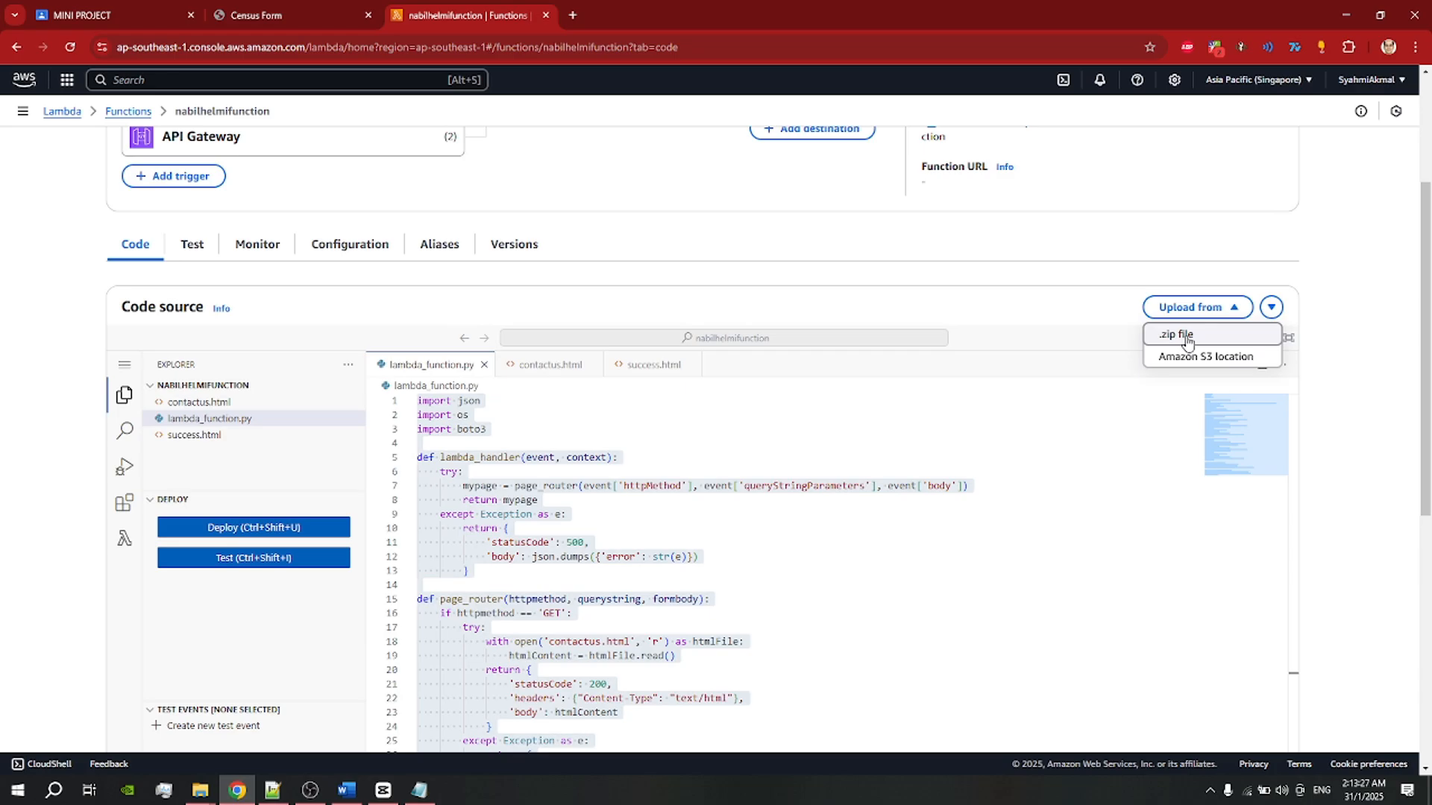
left_click(1187, 343)
Step: Browse to the WEB BASED CENSUS FORM ZIP folder, pick nabilhelmifunction.zip, then cancel the file picker
left_click(464, 403)
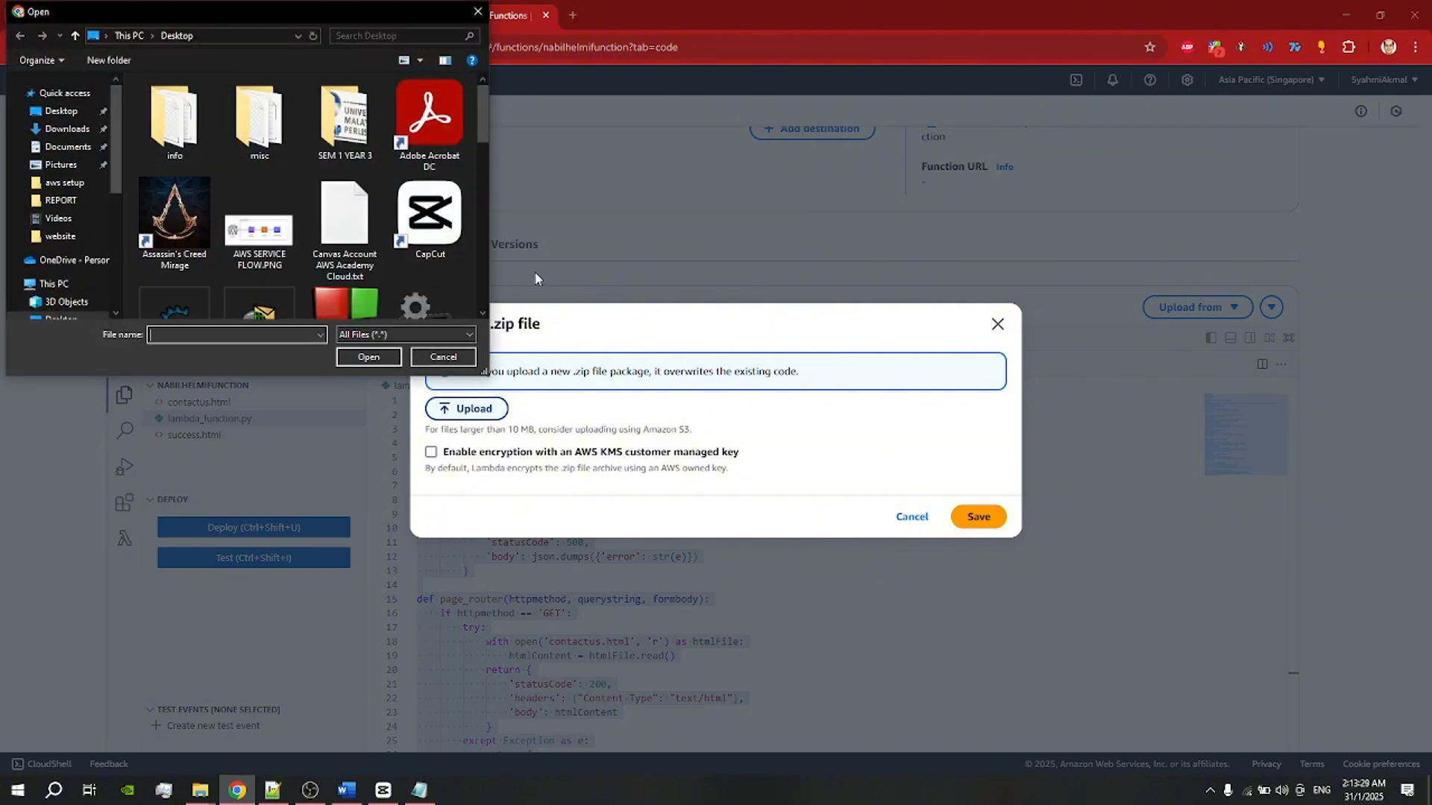
scroll(313, 164, "down", 3)
scroll(348, 162, "up", 3)
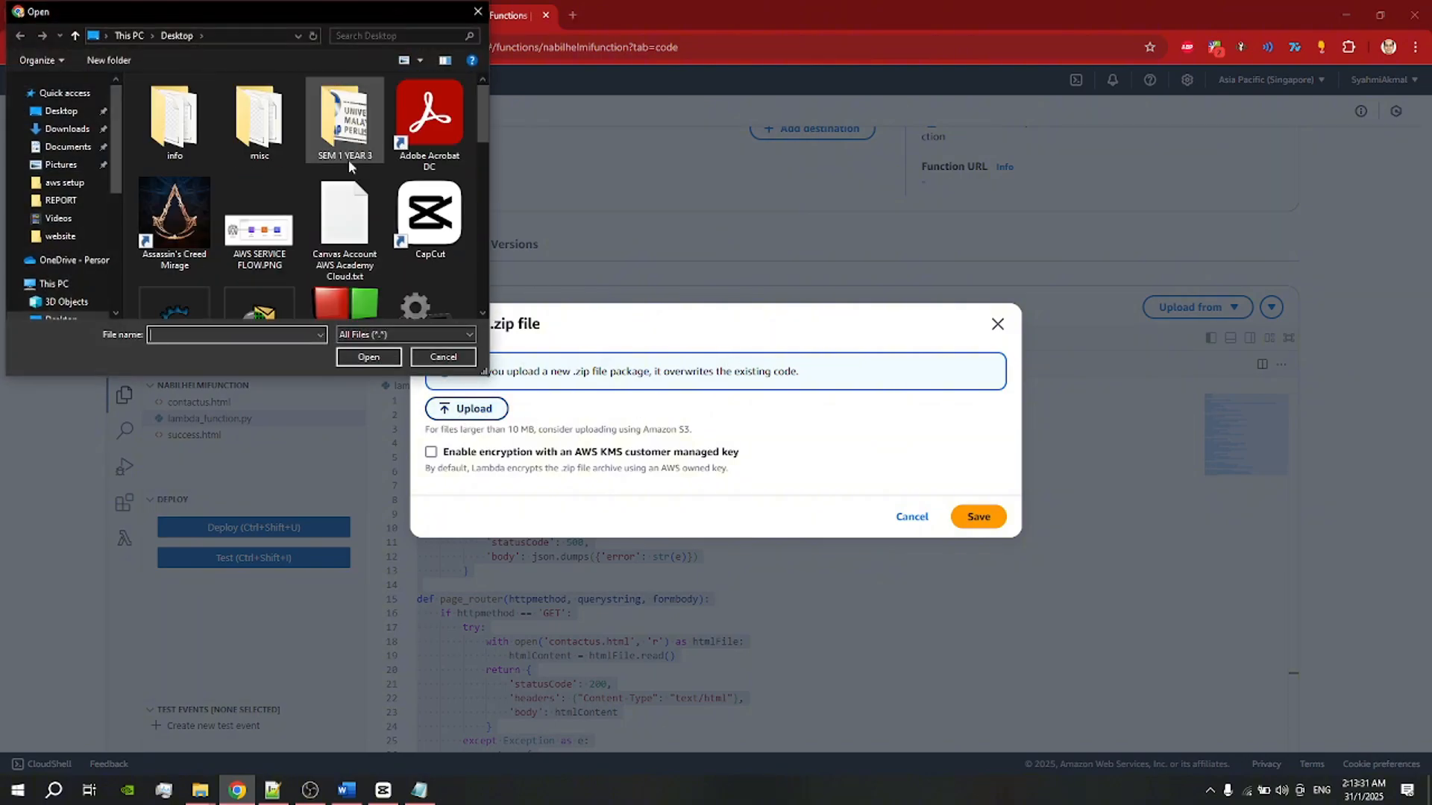
double_click(345, 127)
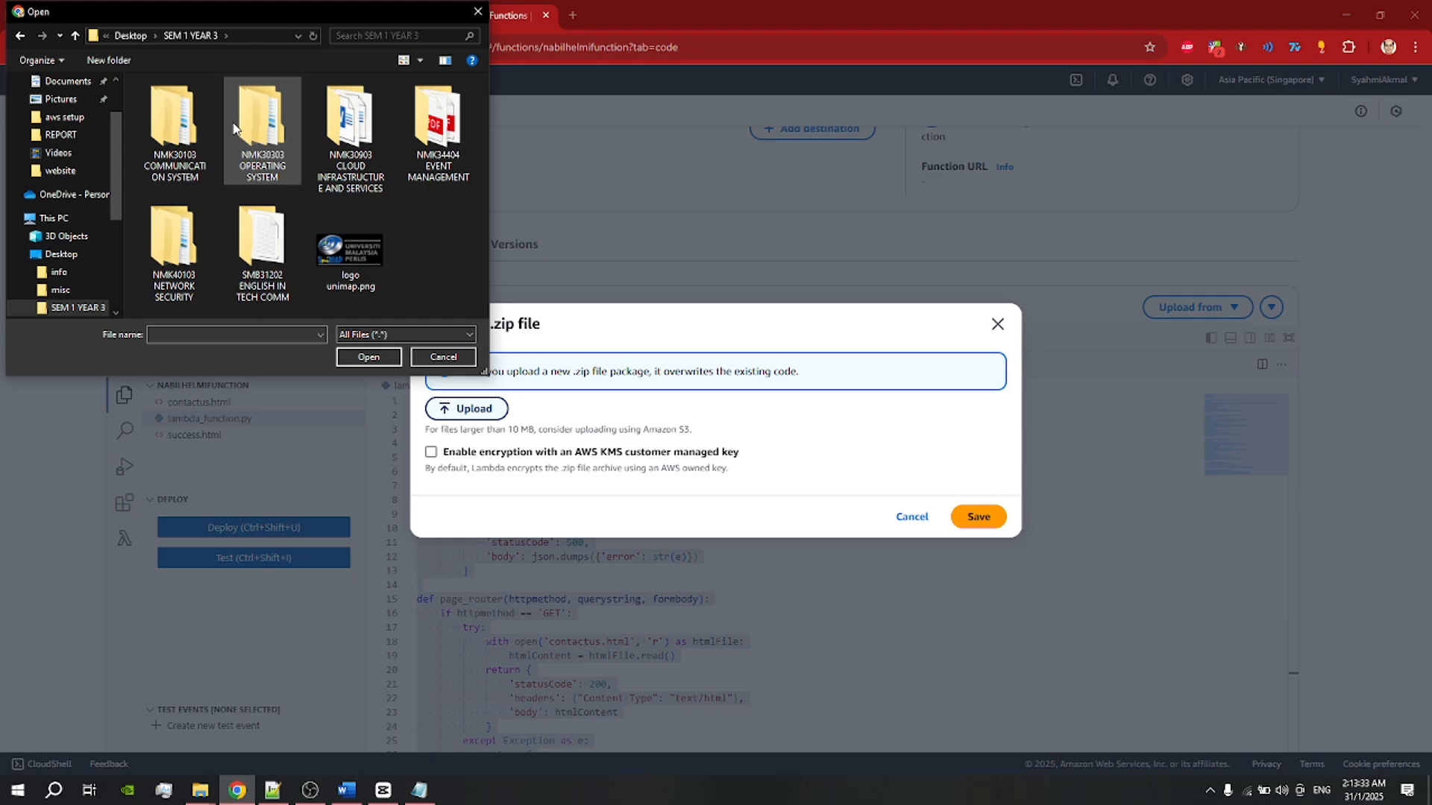
double_click(344, 130)
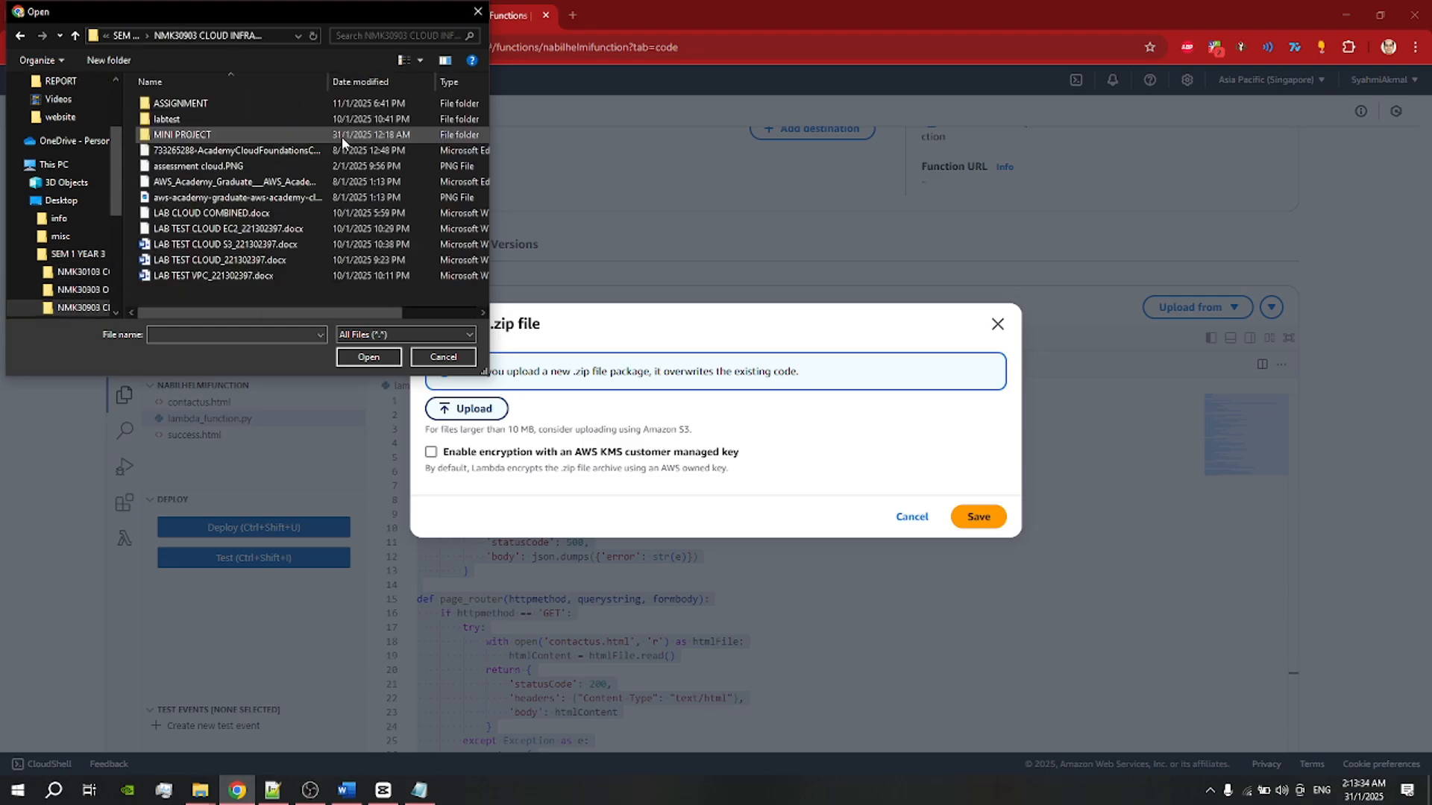
double_click(200, 135)
double_click(197, 103)
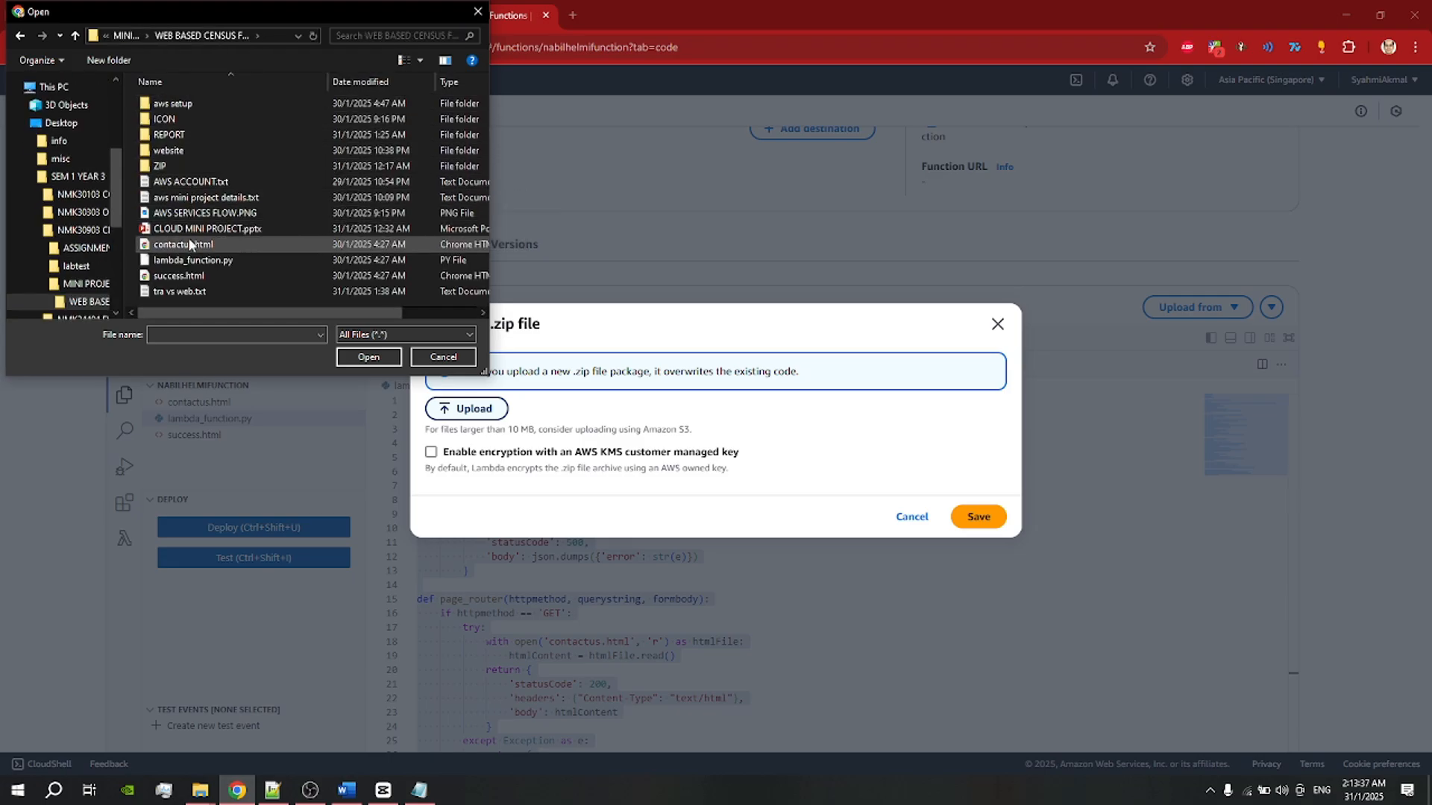
double_click(161, 165)
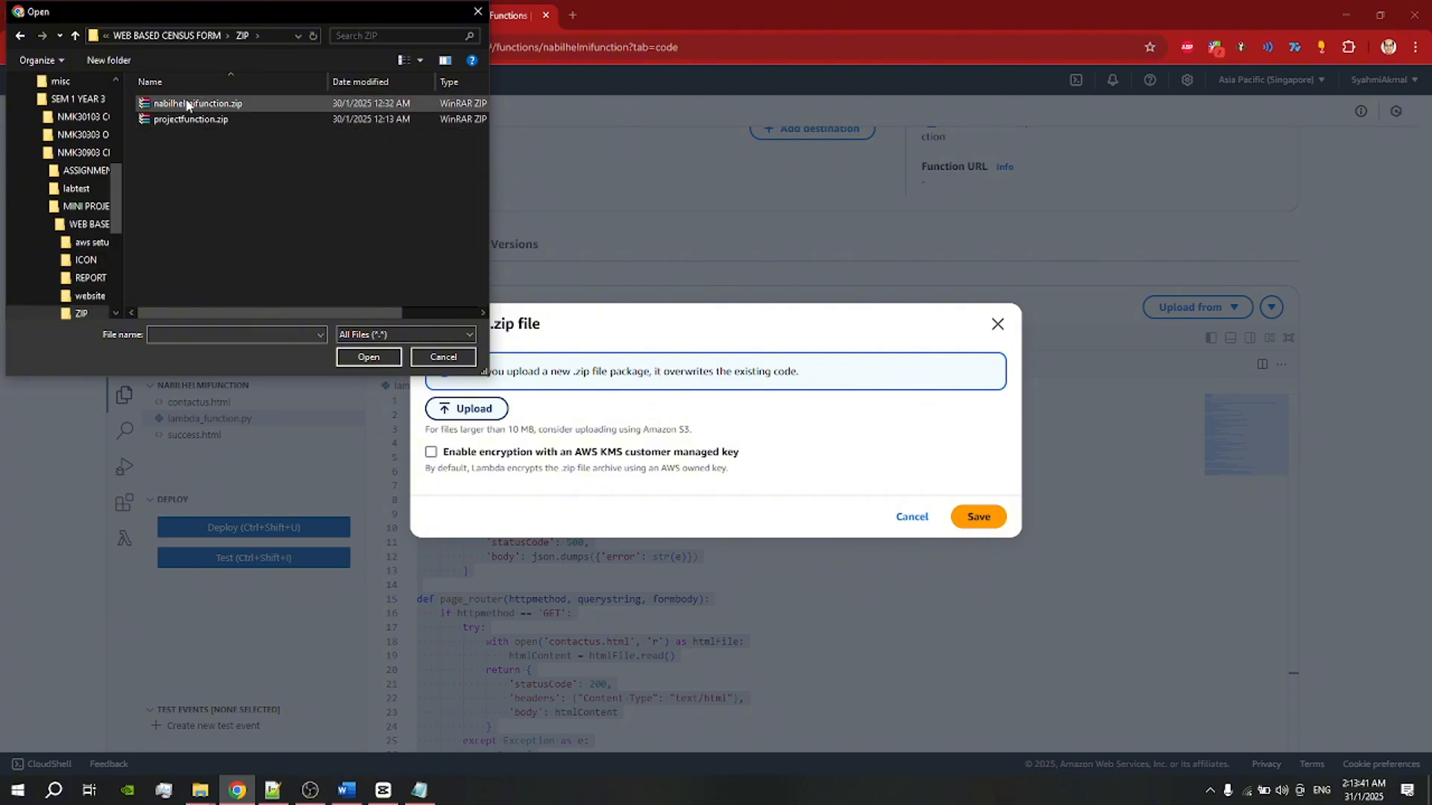
left_click(187, 104)
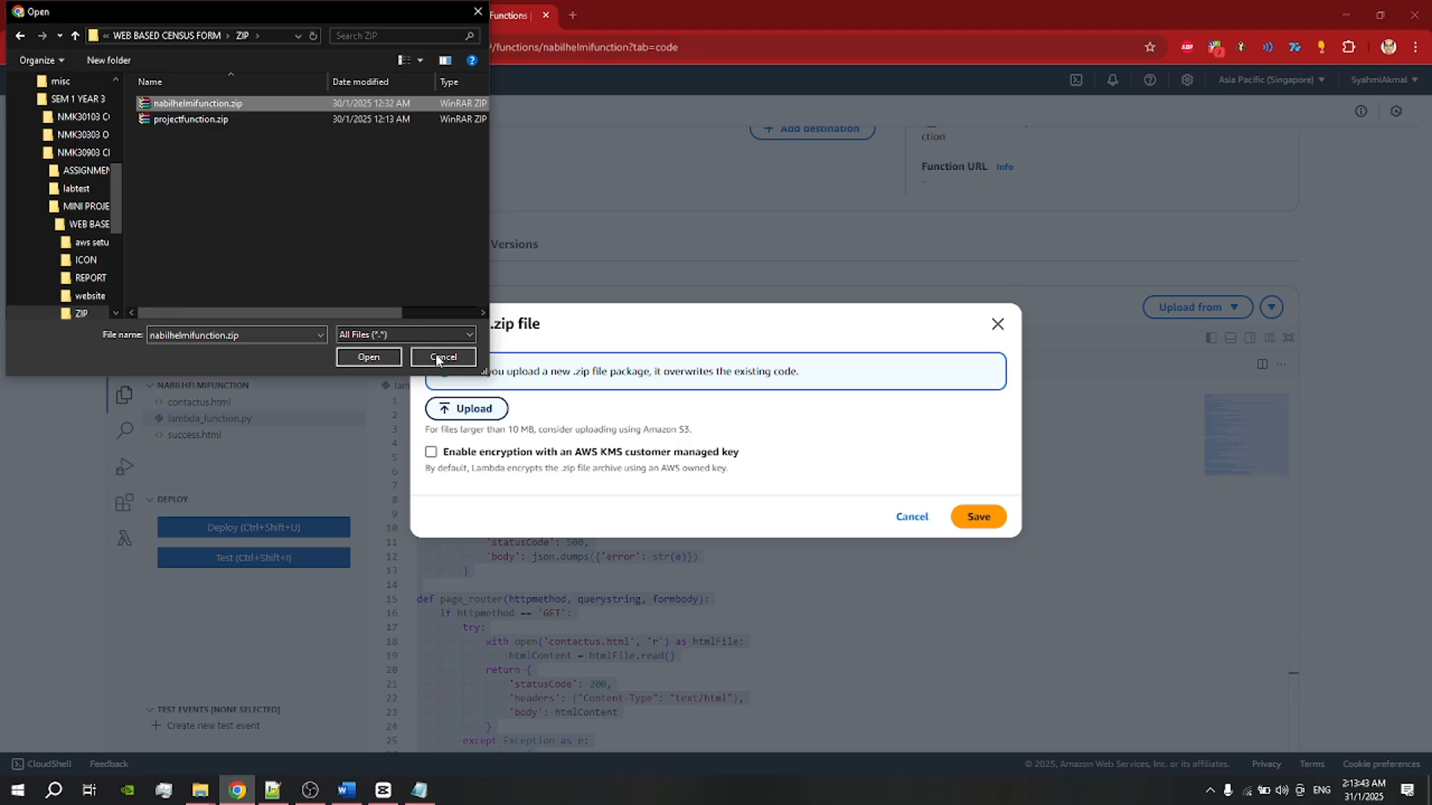
left_click(368, 358)
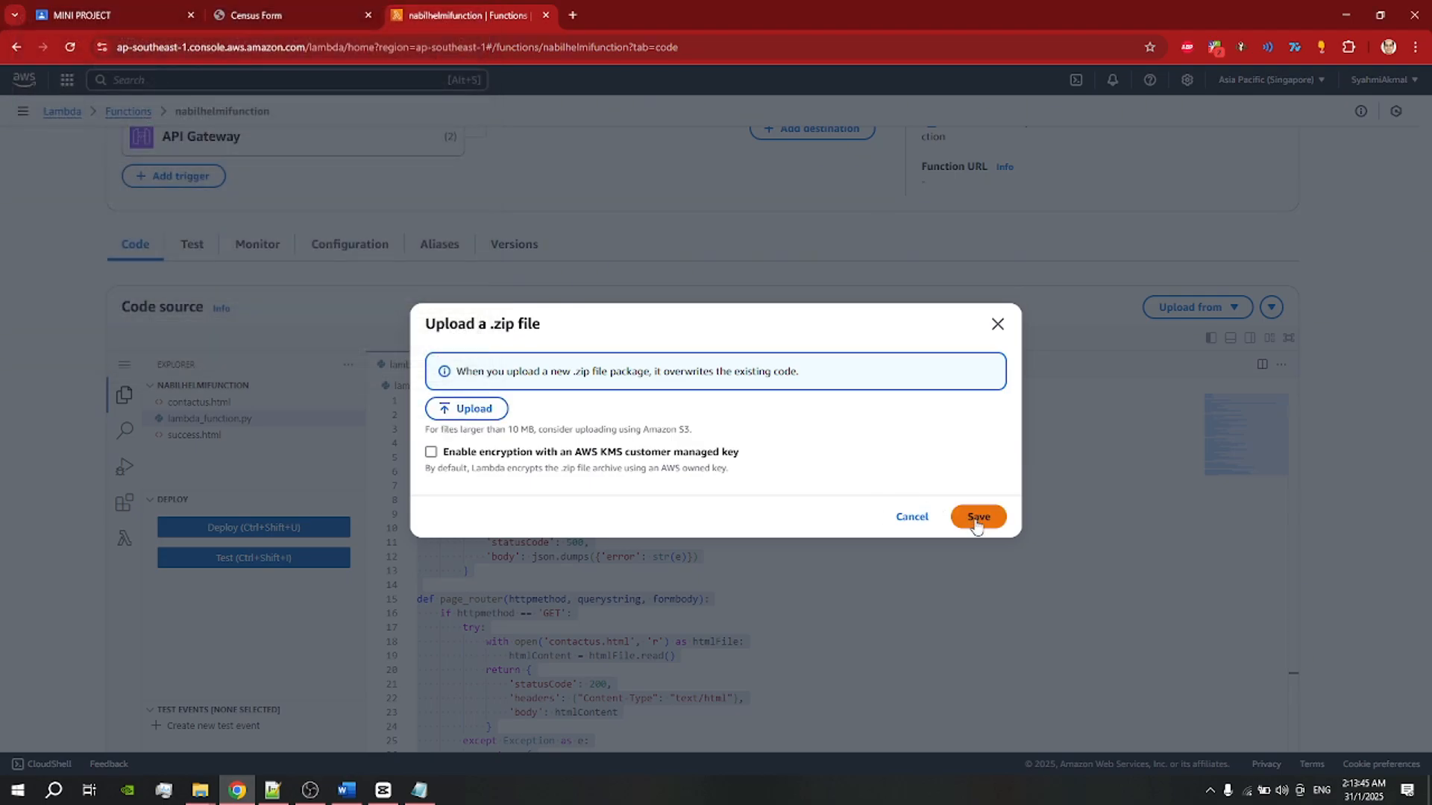
Step: Cancel the .zip upload and flip through the contactus.html, success.html and lambda_function.py tabs
left_click(918, 519)
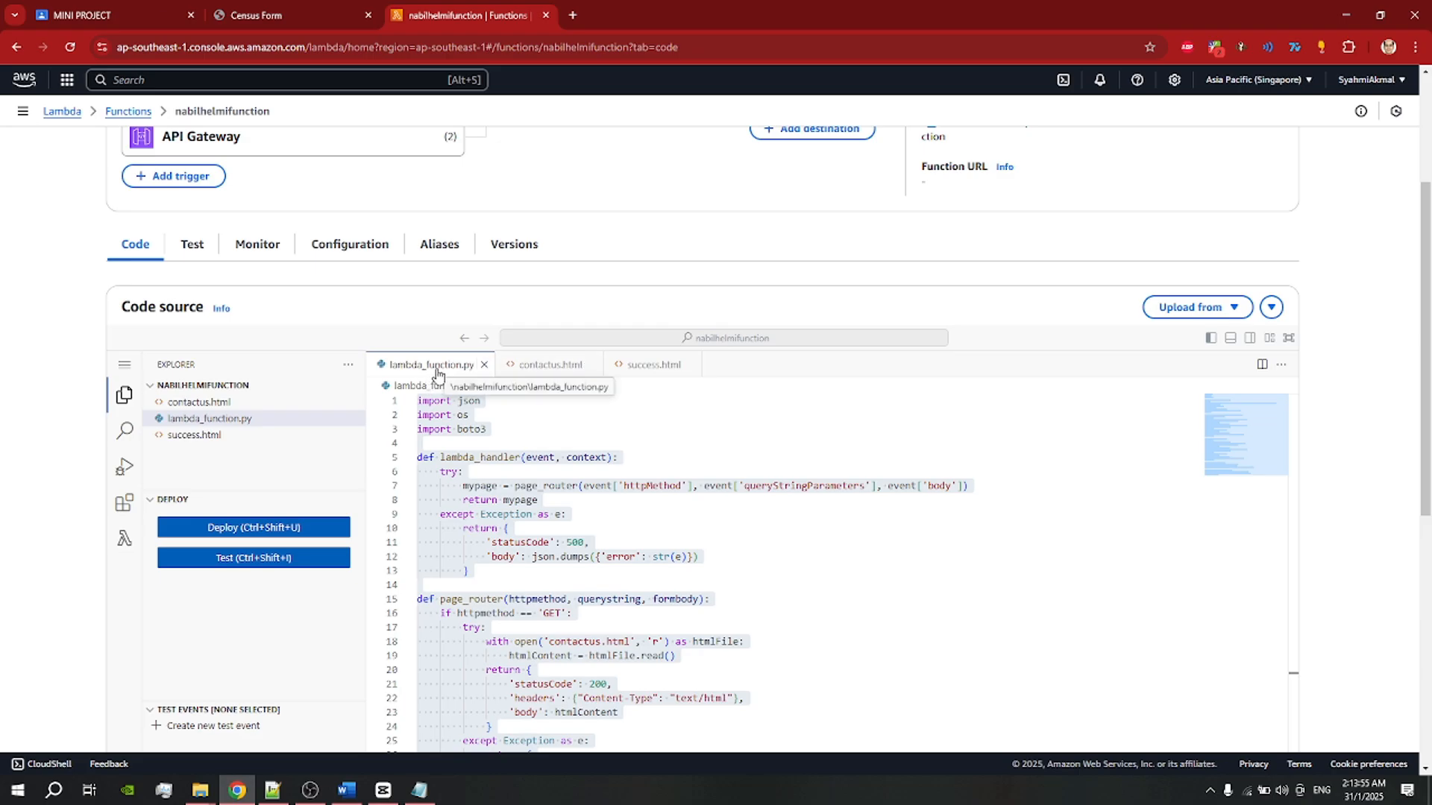
left_click(551, 365)
left_click(653, 365)
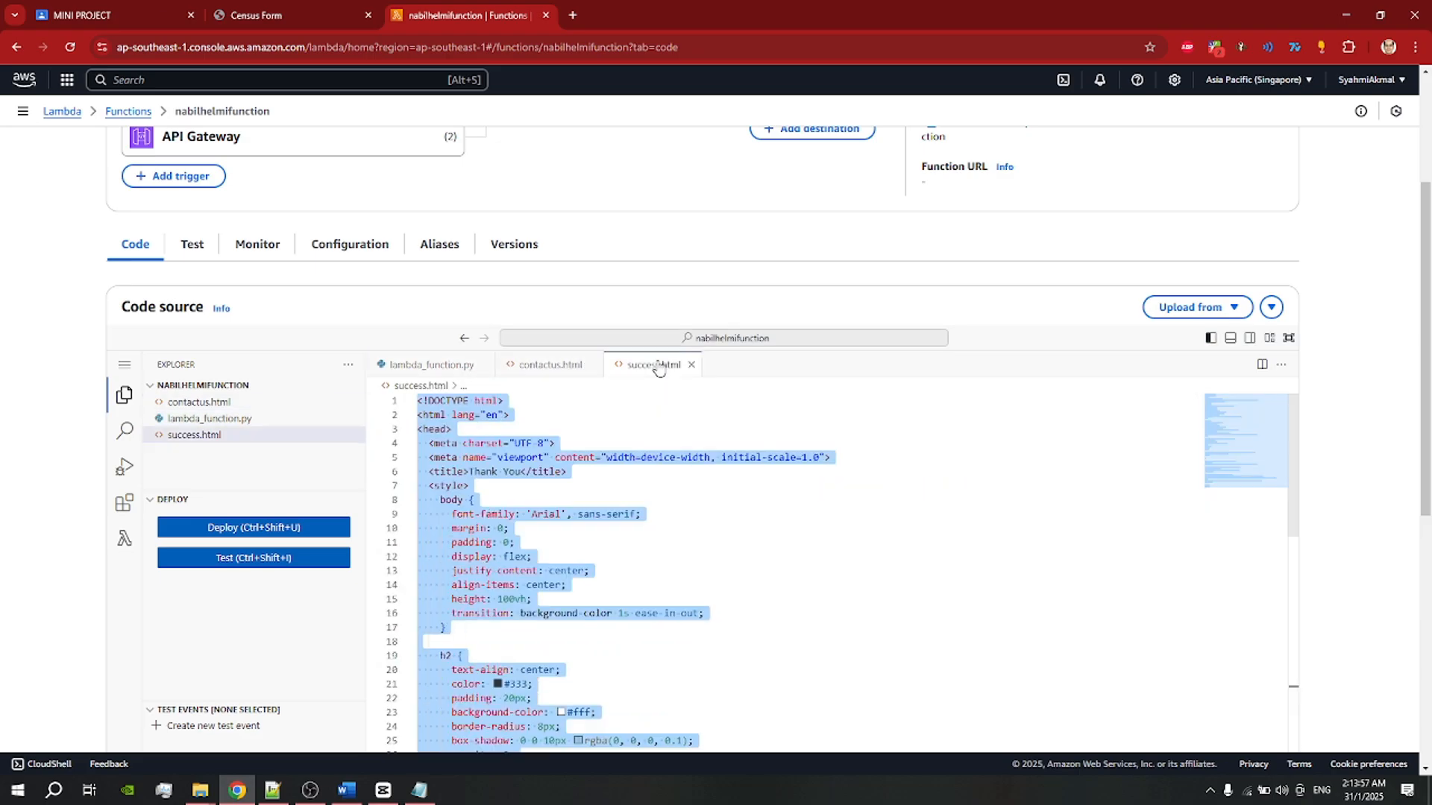
left_click(548, 369)
left_click(443, 365)
Step: Review lambda_function.py, highlighting the table name nabiltable on line 50
left_click(582, 435)
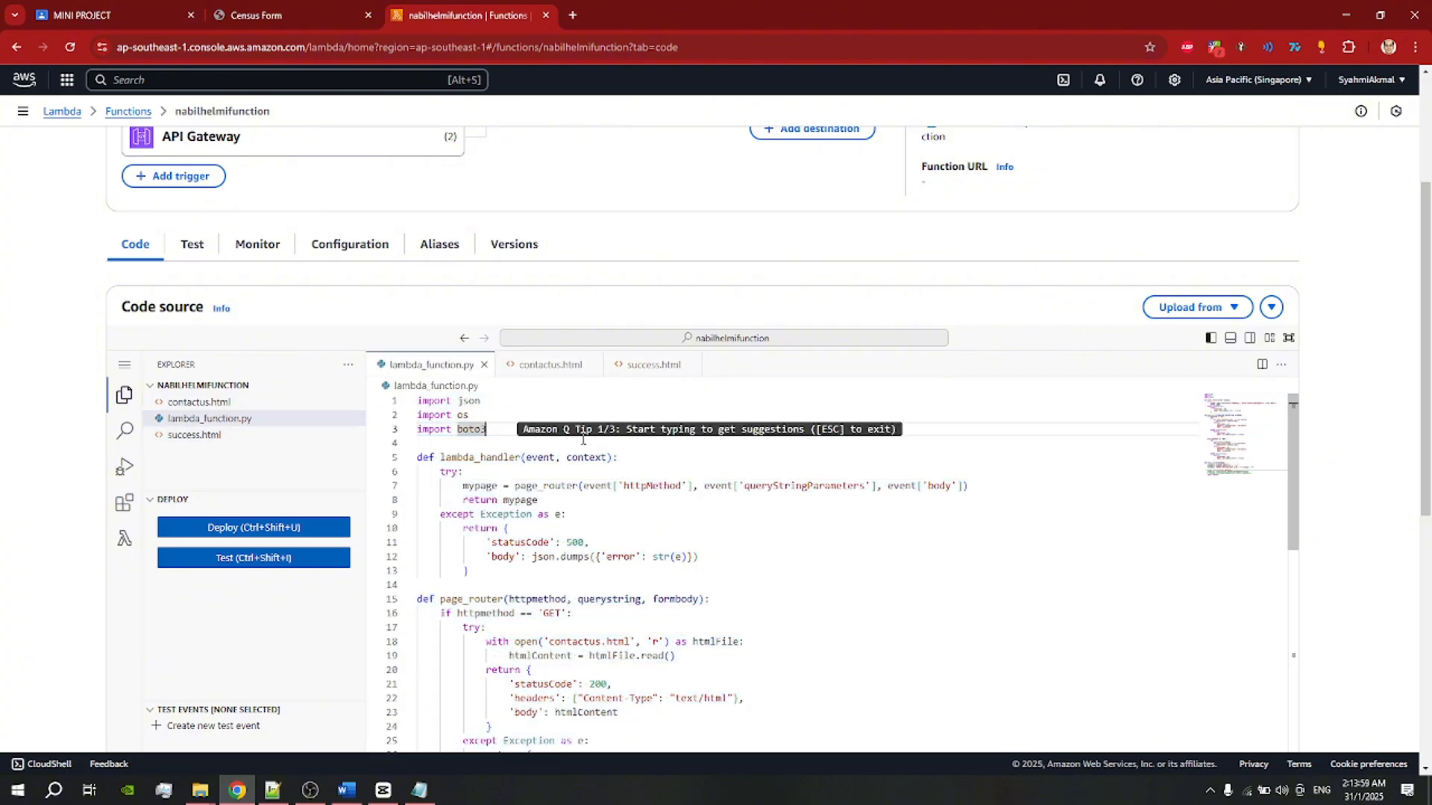
scroll(582, 440, "down", 1)
scroll(582, 440, "up", 2)
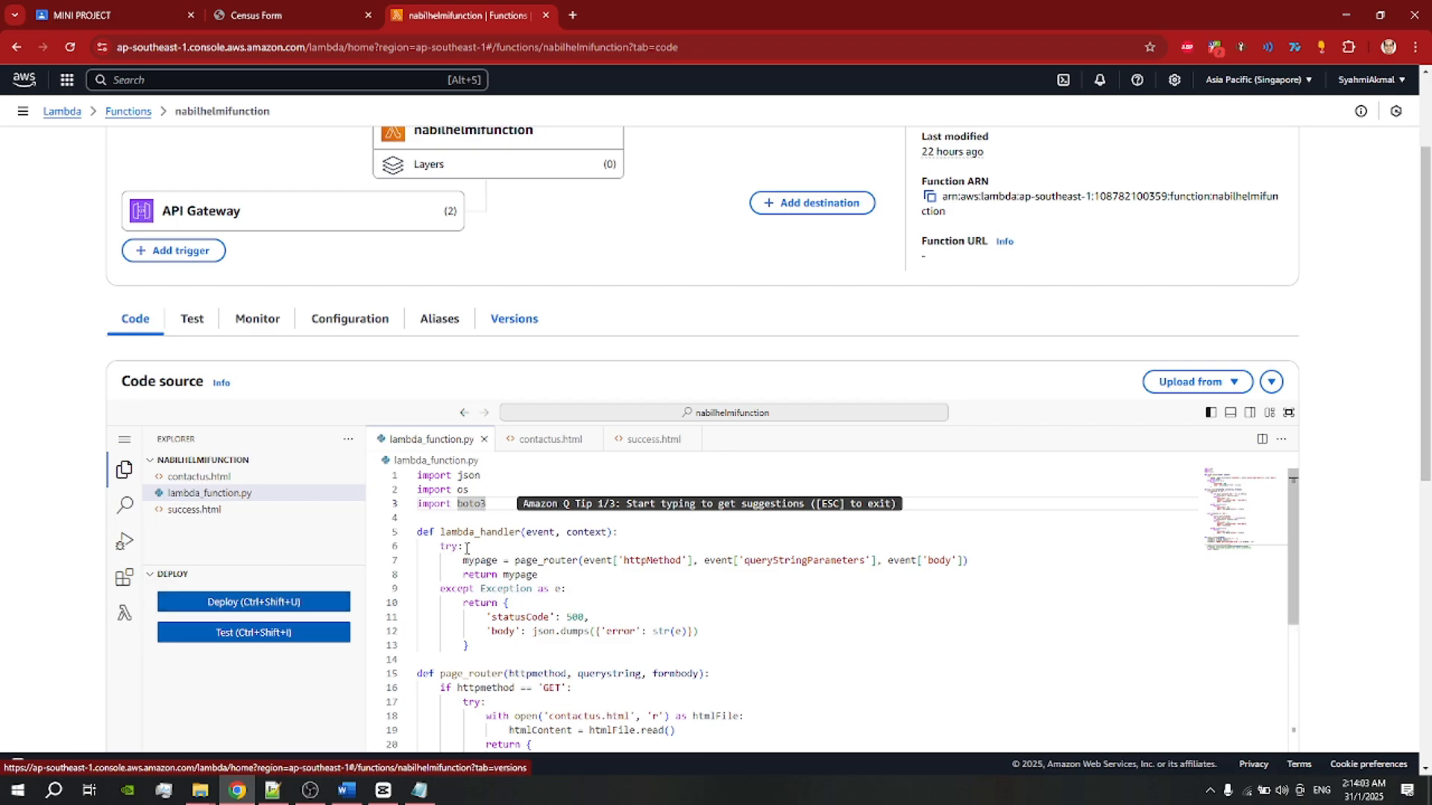
scroll(738, 543, "down", 1)
left_click(738, 544)
scroll(738, 545, "up", 3)
scroll(484, 373, "down", 4)
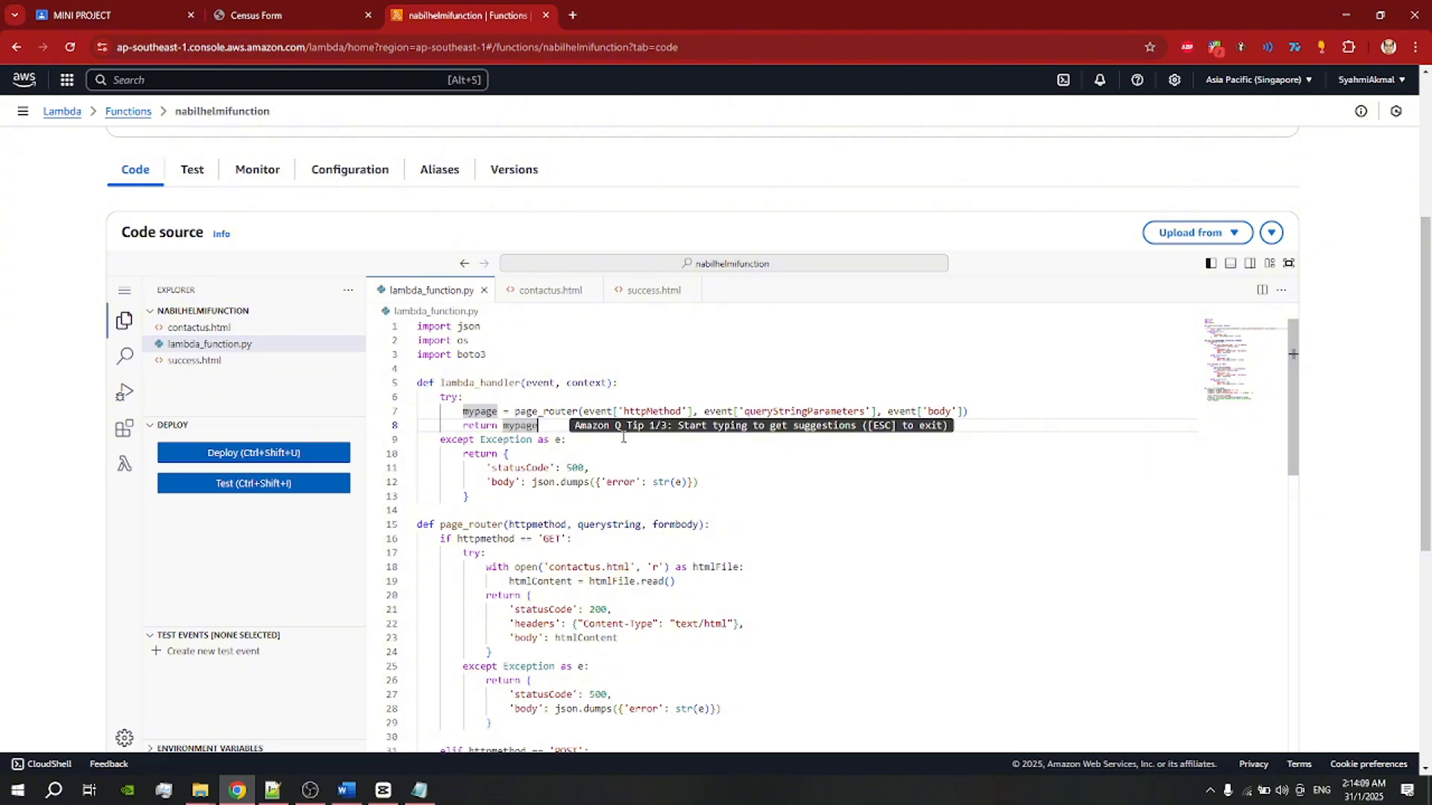
left_click(630, 495)
left_click(665, 540)
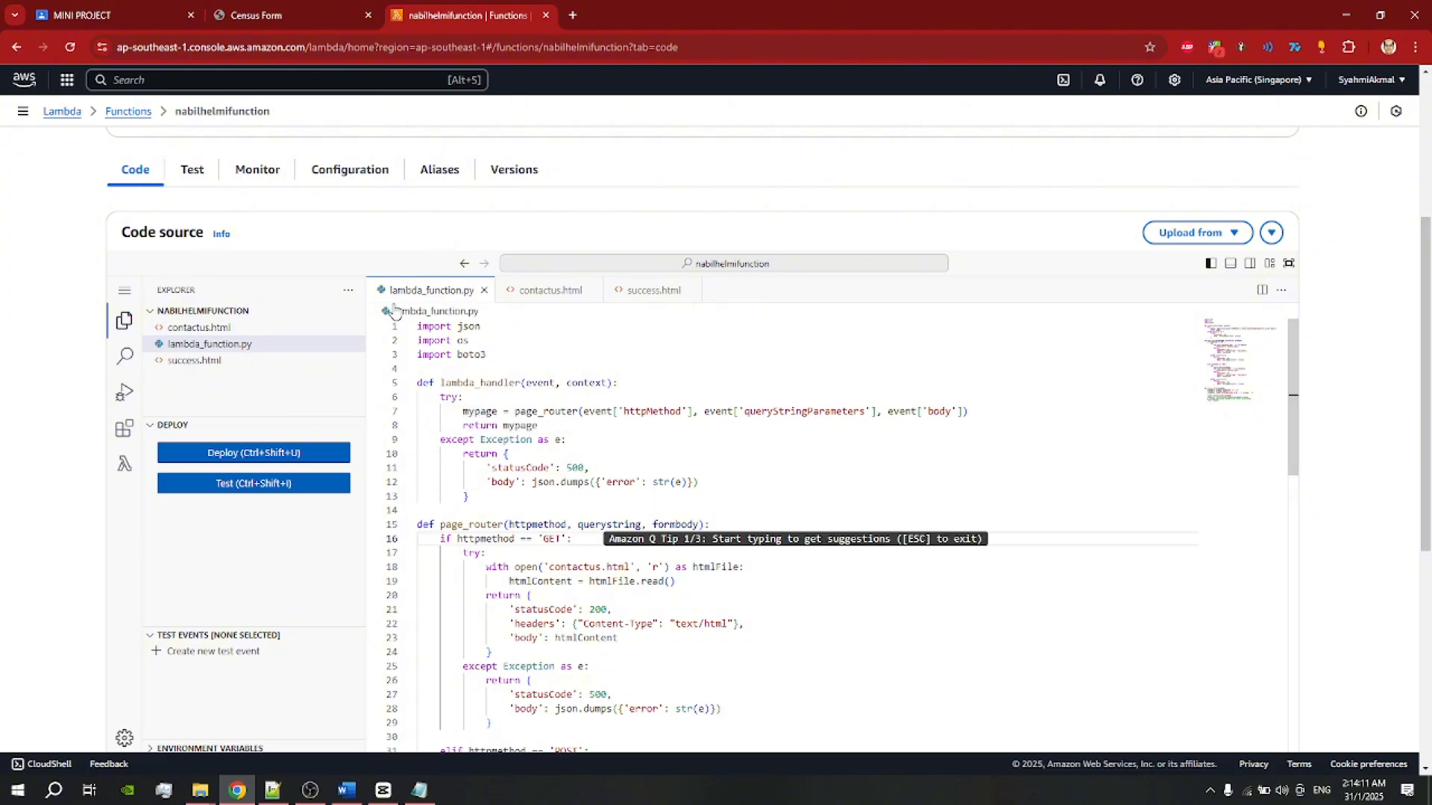
scroll(694, 456, "down", 7)
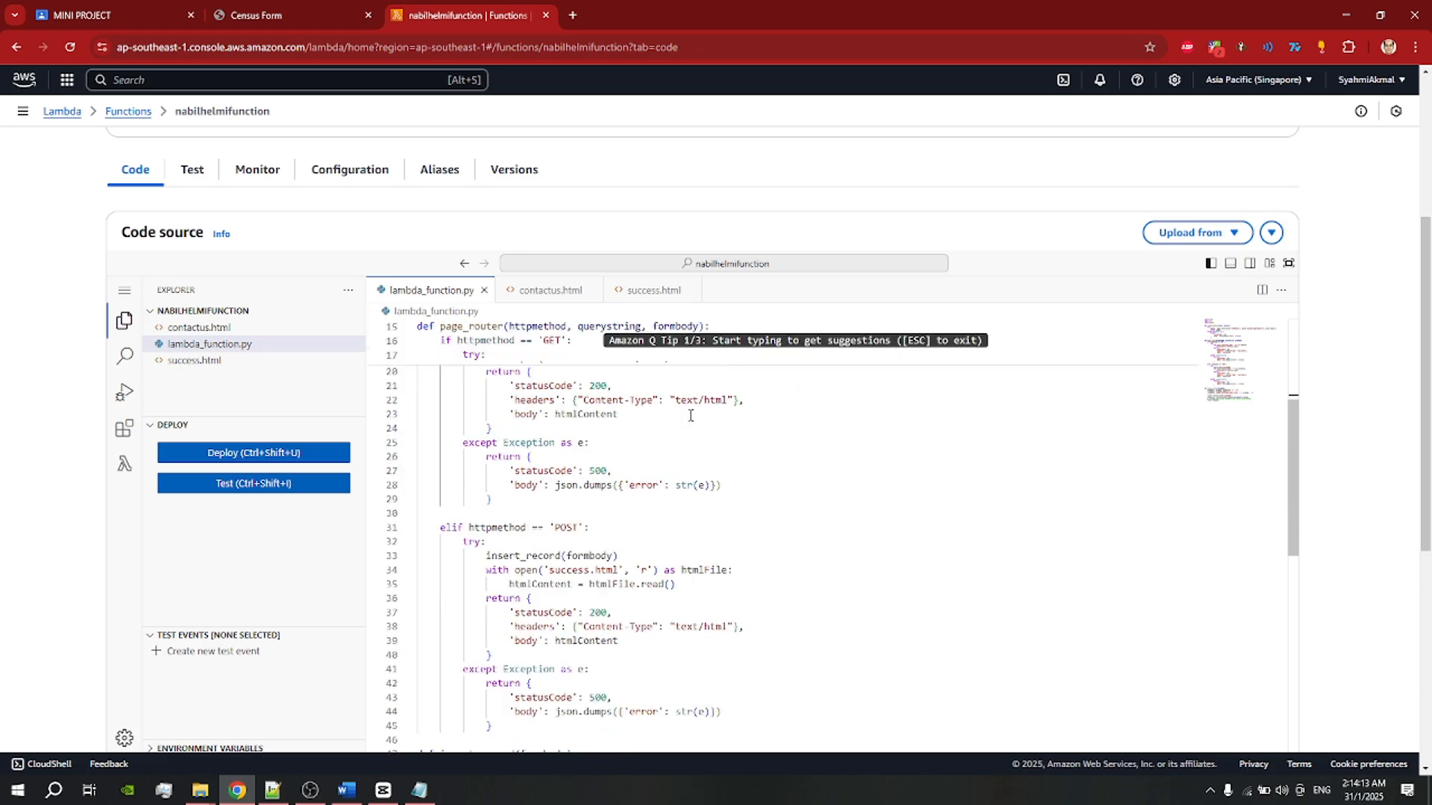
scroll(696, 457, "up", 1)
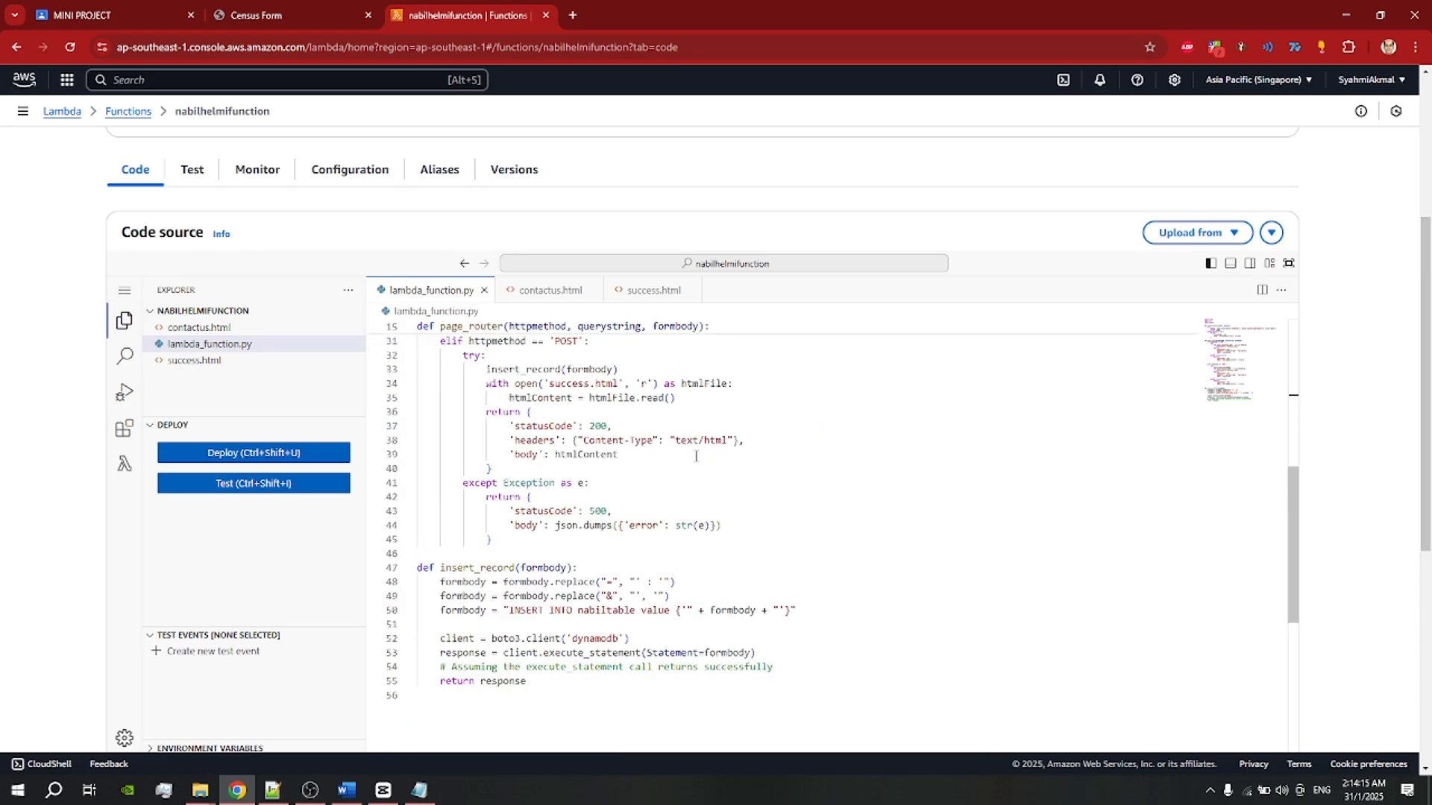
scroll(696, 457, "up", 1)
scroll(695, 458, "down", 1)
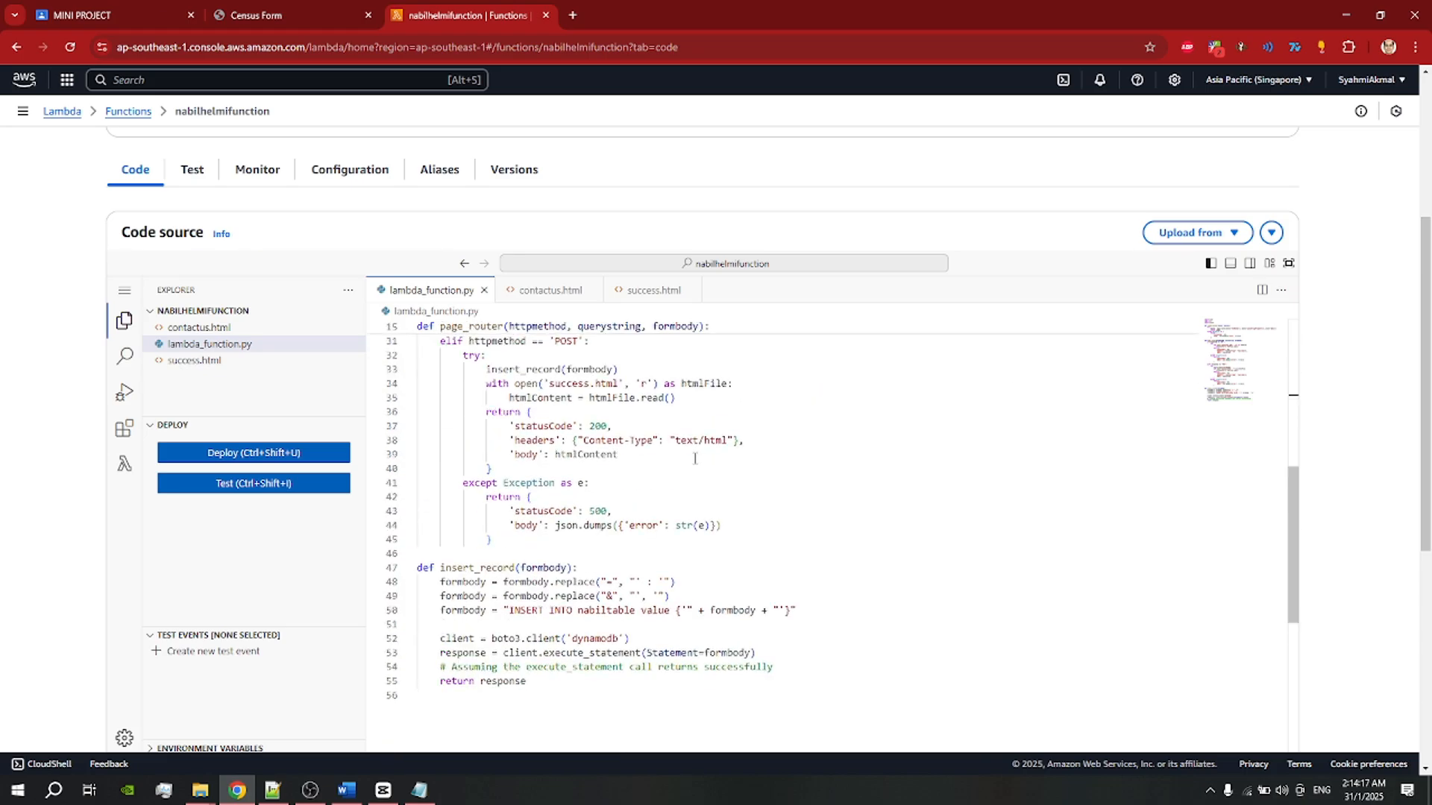
mouse_move(578, 608)
left_mouse_down()
mouse_move(637, 608)
mouse_move(579, 610)
mouse_move(607, 611)
left_mouse_up()
left_click(624, 623)
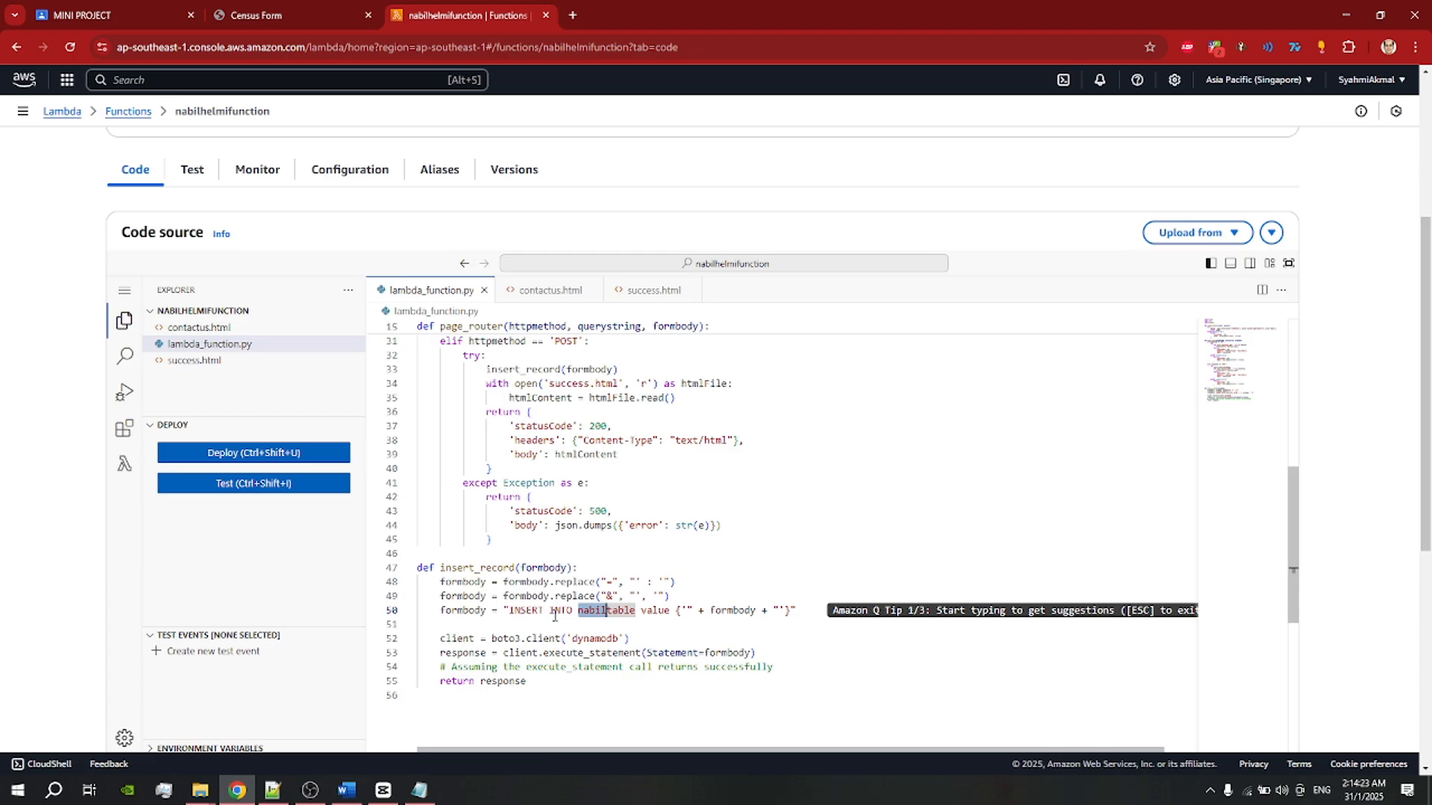
left_click(605, 610)
left_click_drag(579, 610, 632, 609)
left_click(613, 616)
scroll(626, 597, "up", 10)
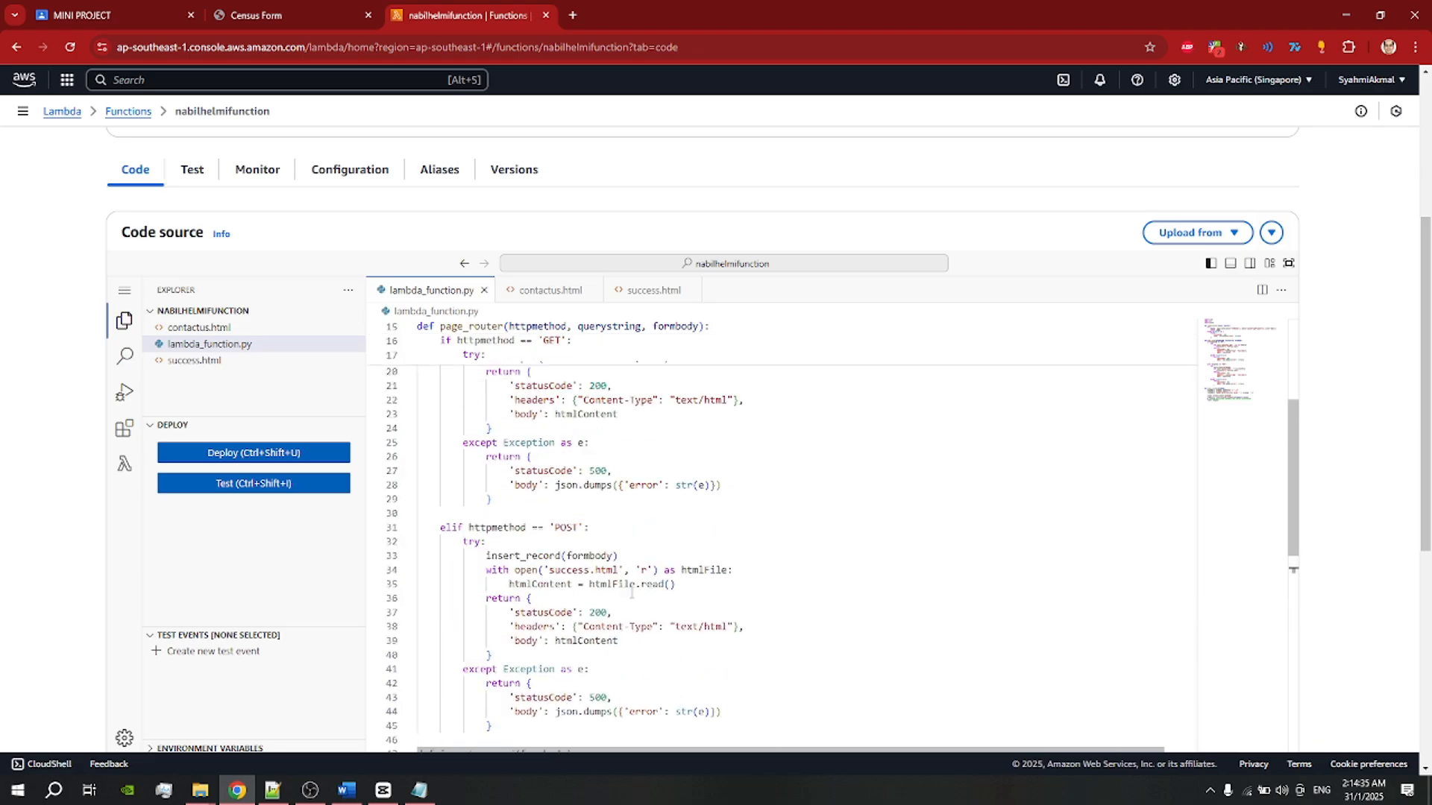
scroll(526, 417, "down", 2)
Step: Review the code in contactus.html and success.html
left_click(550, 439)
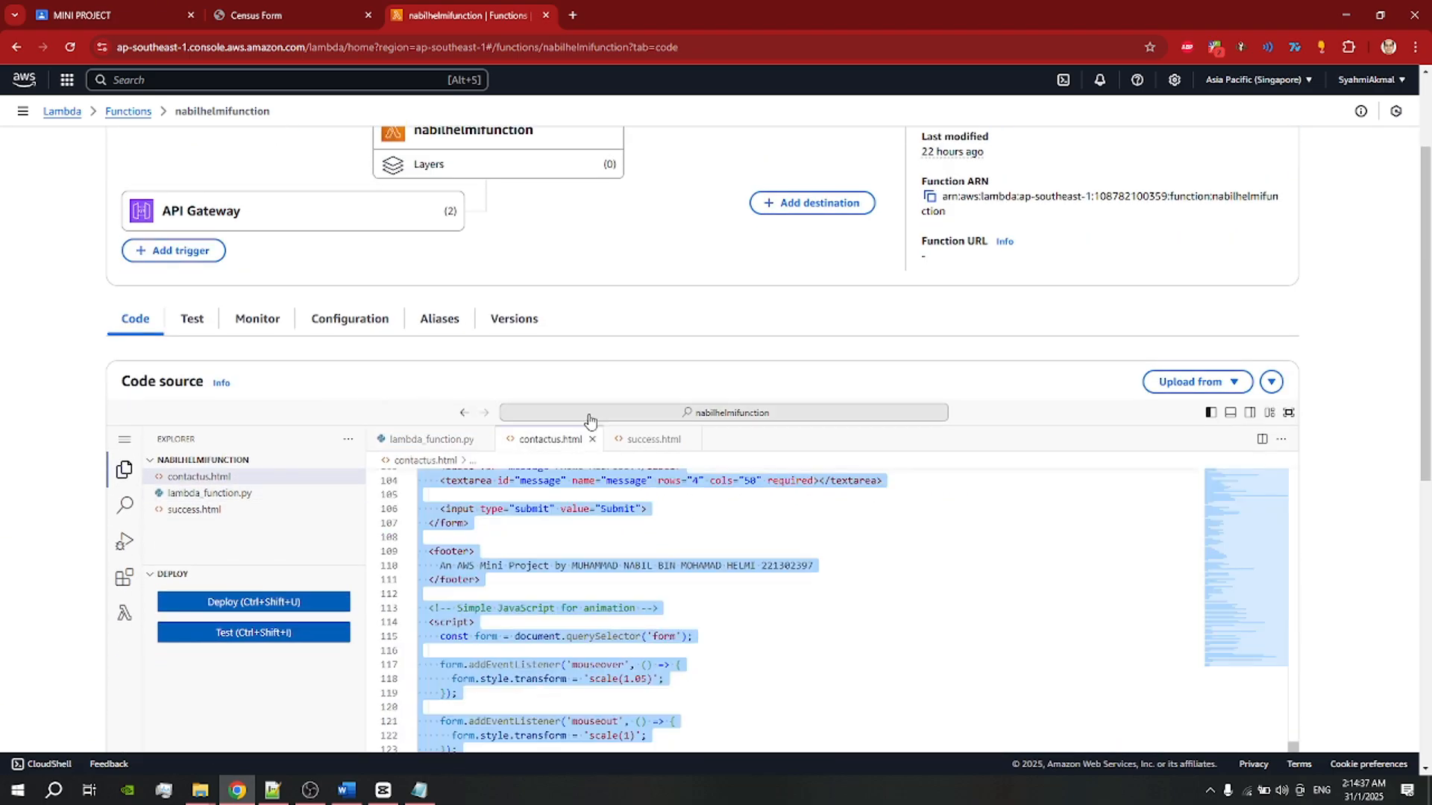
left_click(539, 526)
scroll(538, 528, "down", 3)
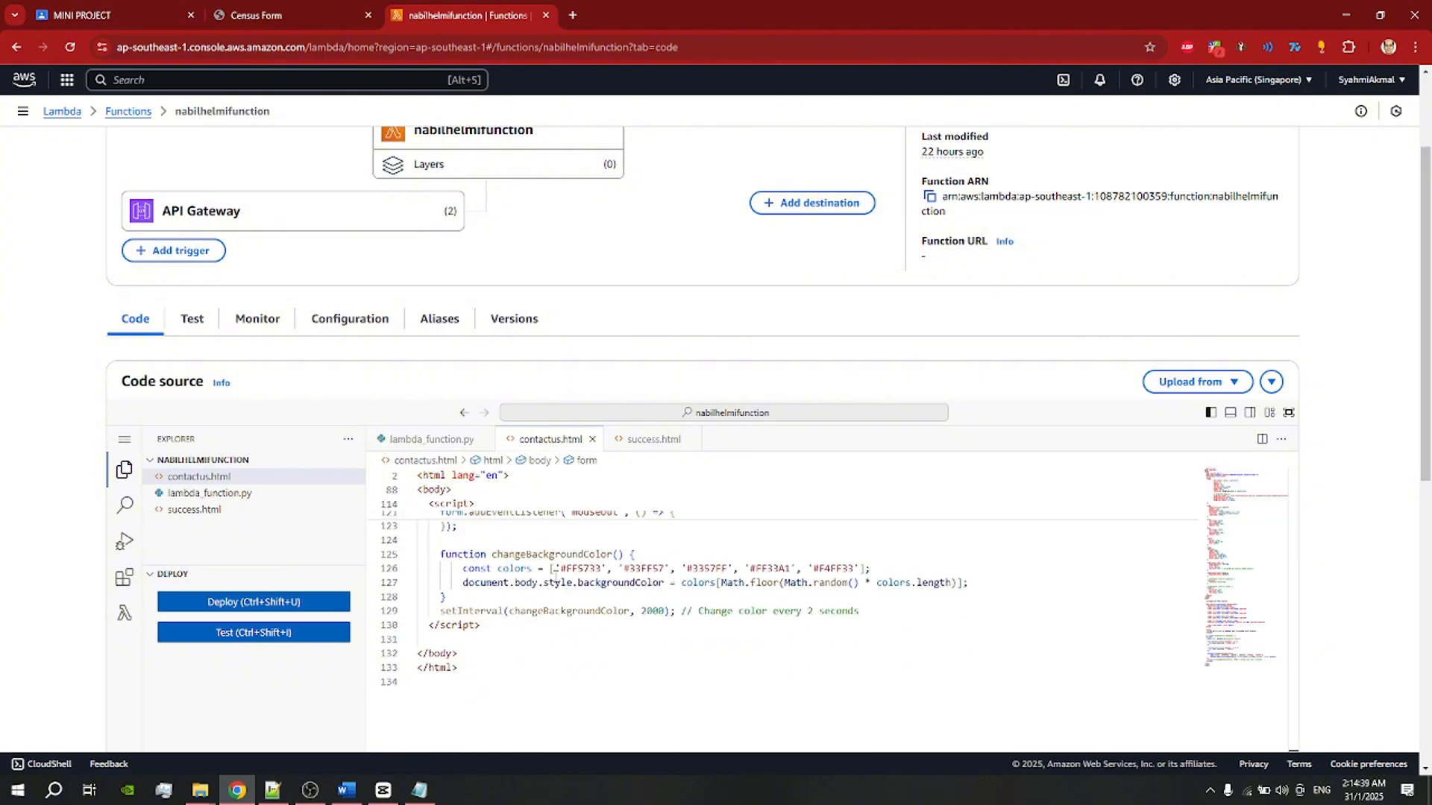
scroll(566, 559, "up", 5)
left_click(639, 440)
scroll(643, 567, "down", 3)
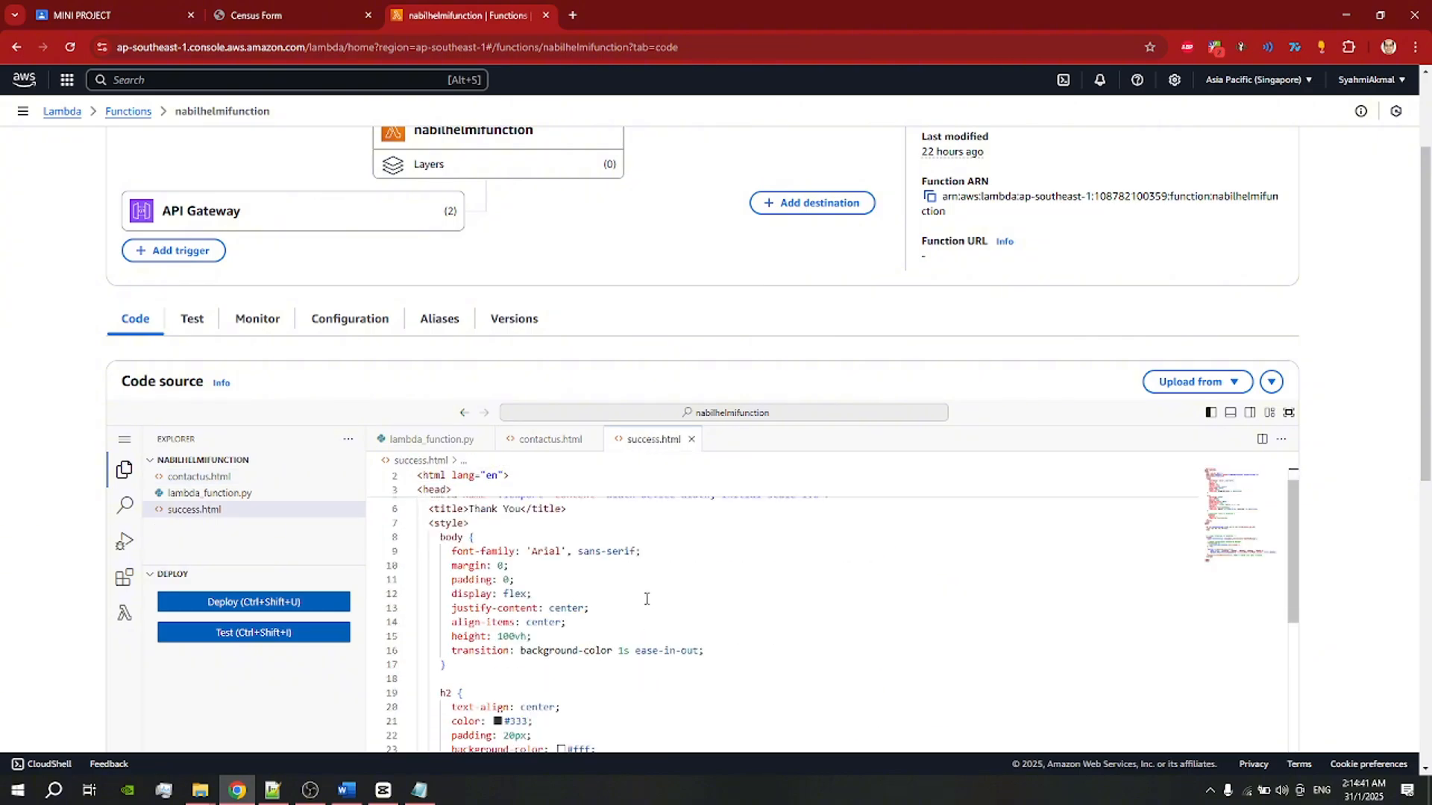
scroll(559, 566, "up", 5)
left_click(547, 583)
scroll(249, 378, "down", 2)
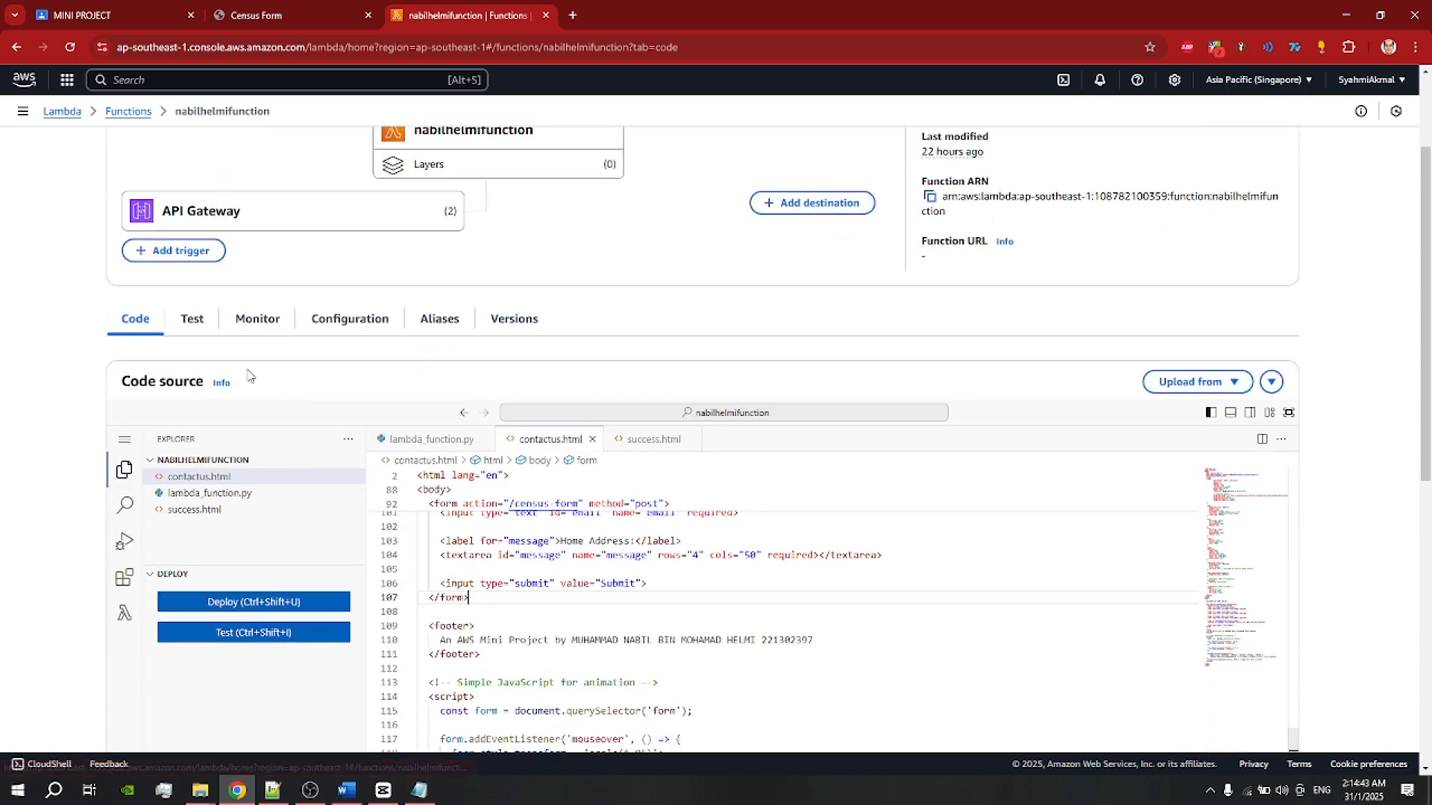
scroll(408, 262, "up", 2)
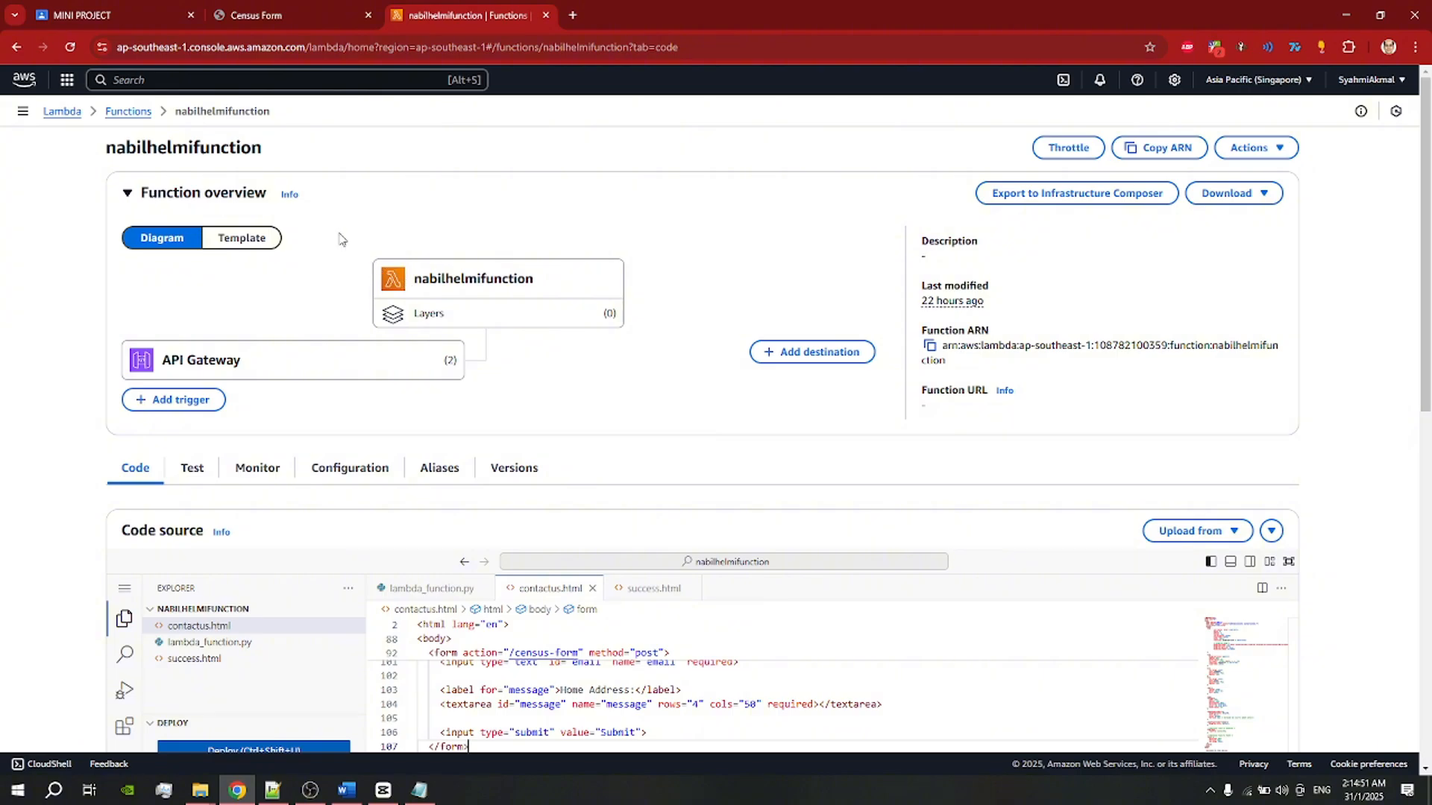
Step: Search for API, open API Gateway, and start creating a new API
left_click(157, 80)
type("APIg")
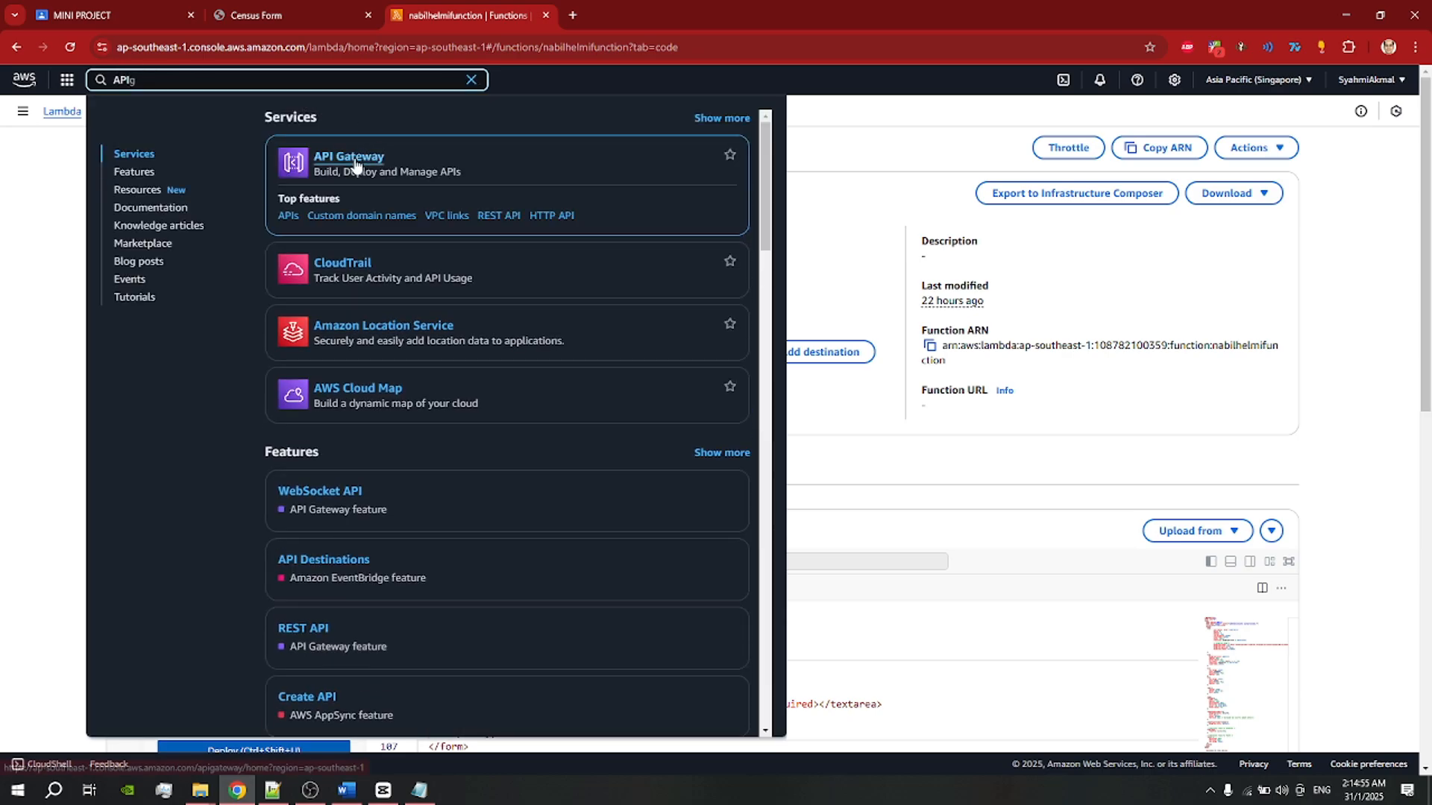
left_click(355, 162)
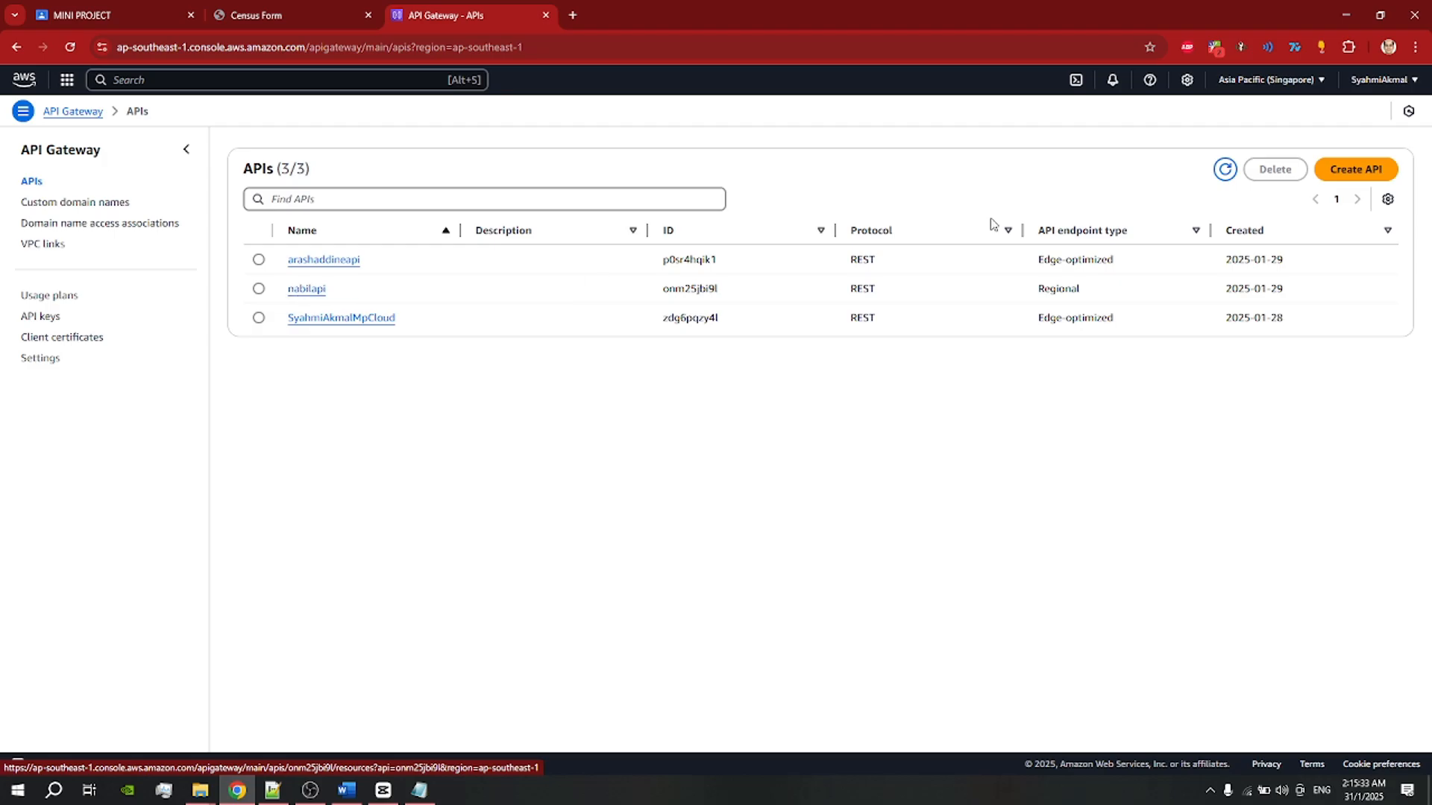
left_click(1362, 180)
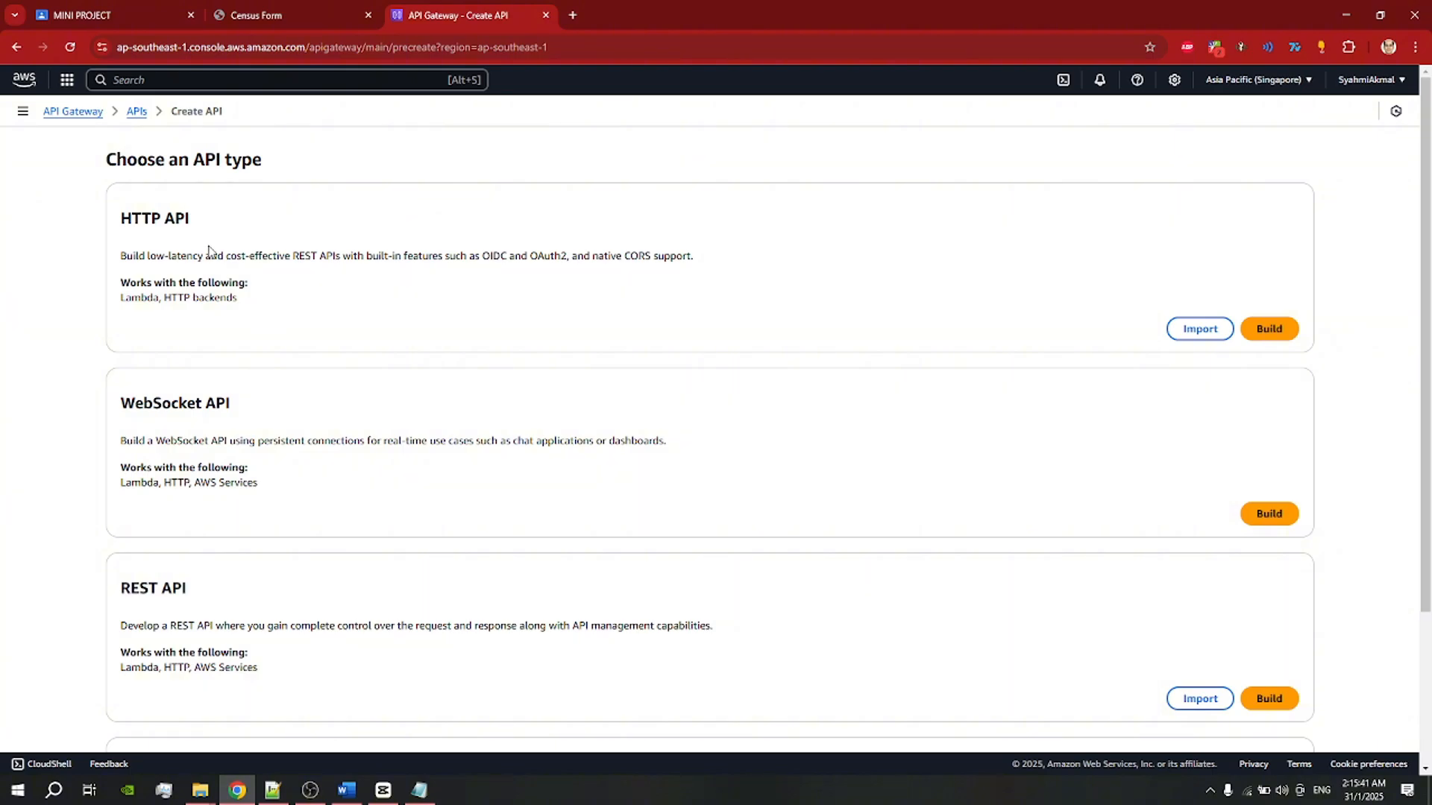
Step: Read the REST API option's heading and supported backends on the API type page
scroll(209, 250, "down", 3)
scroll(279, 400, "up", 3)
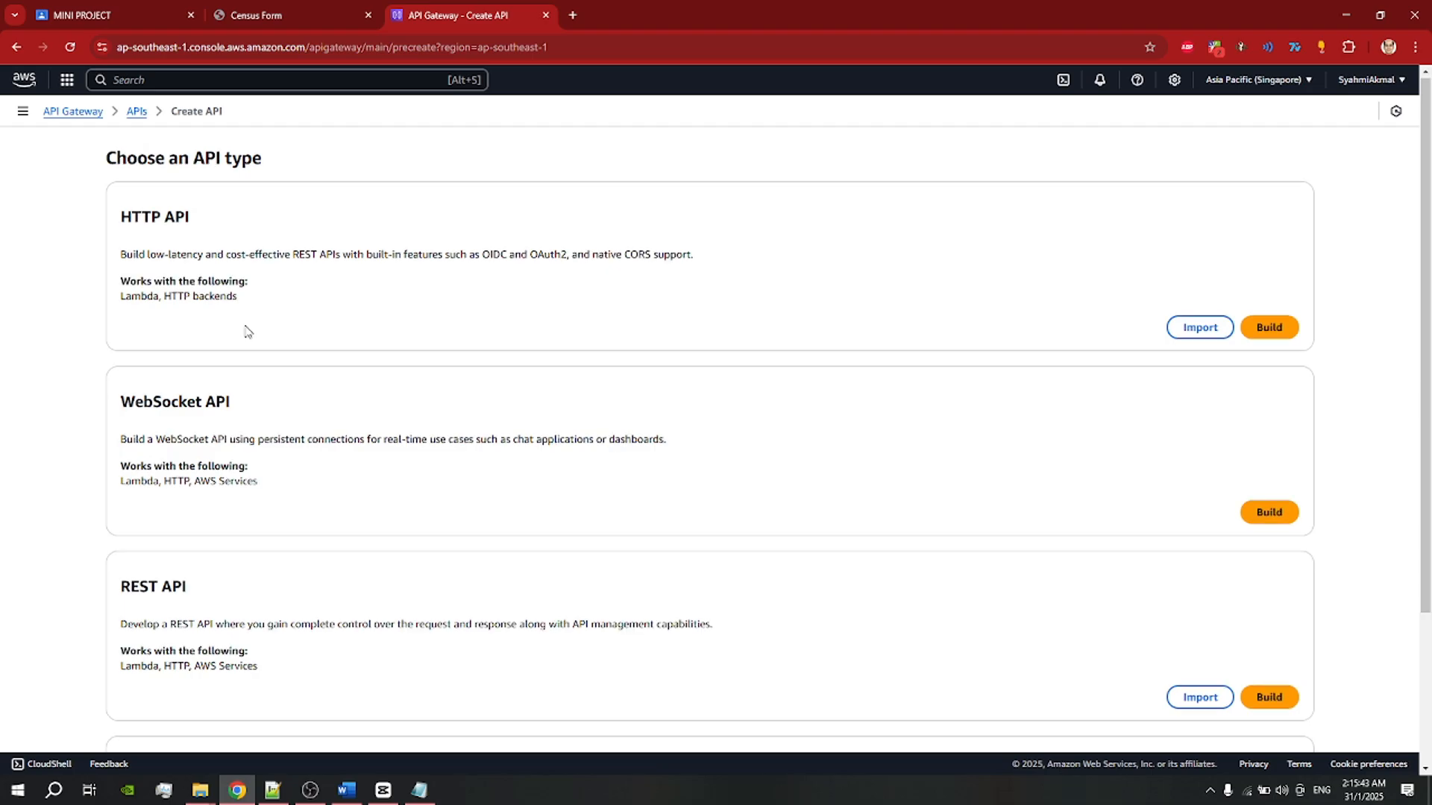
scroll(247, 337, "down", 3)
scroll(246, 348, "up", 3)
scroll(200, 397, "down", 3)
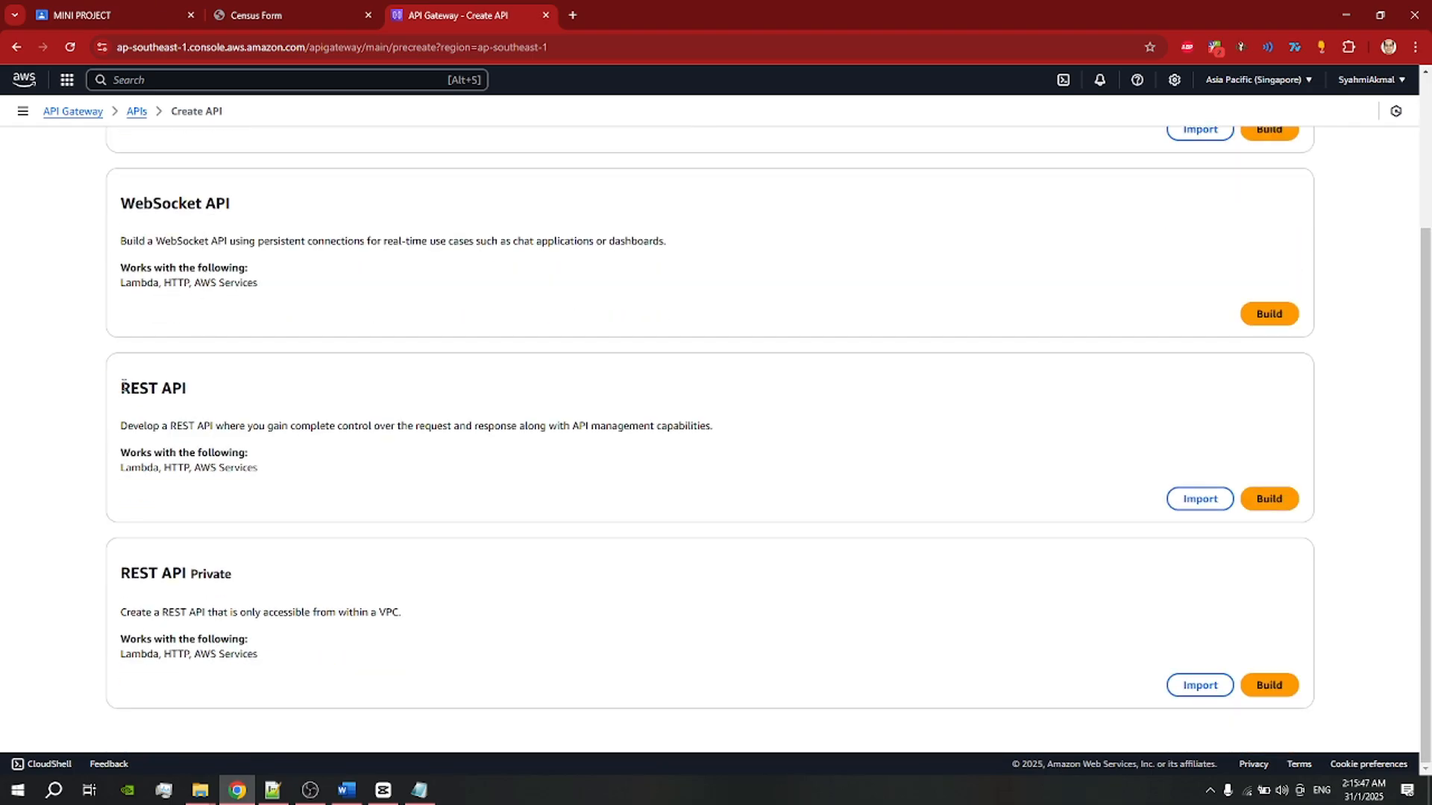
left_click_drag(122, 386, 226, 397)
left_click(408, 403)
left_click_drag(123, 469, 276, 476)
left_click(191, 506)
left_click_drag(123, 467, 246, 480)
left_click(269, 485)
scroll(913, 452, "up", 1)
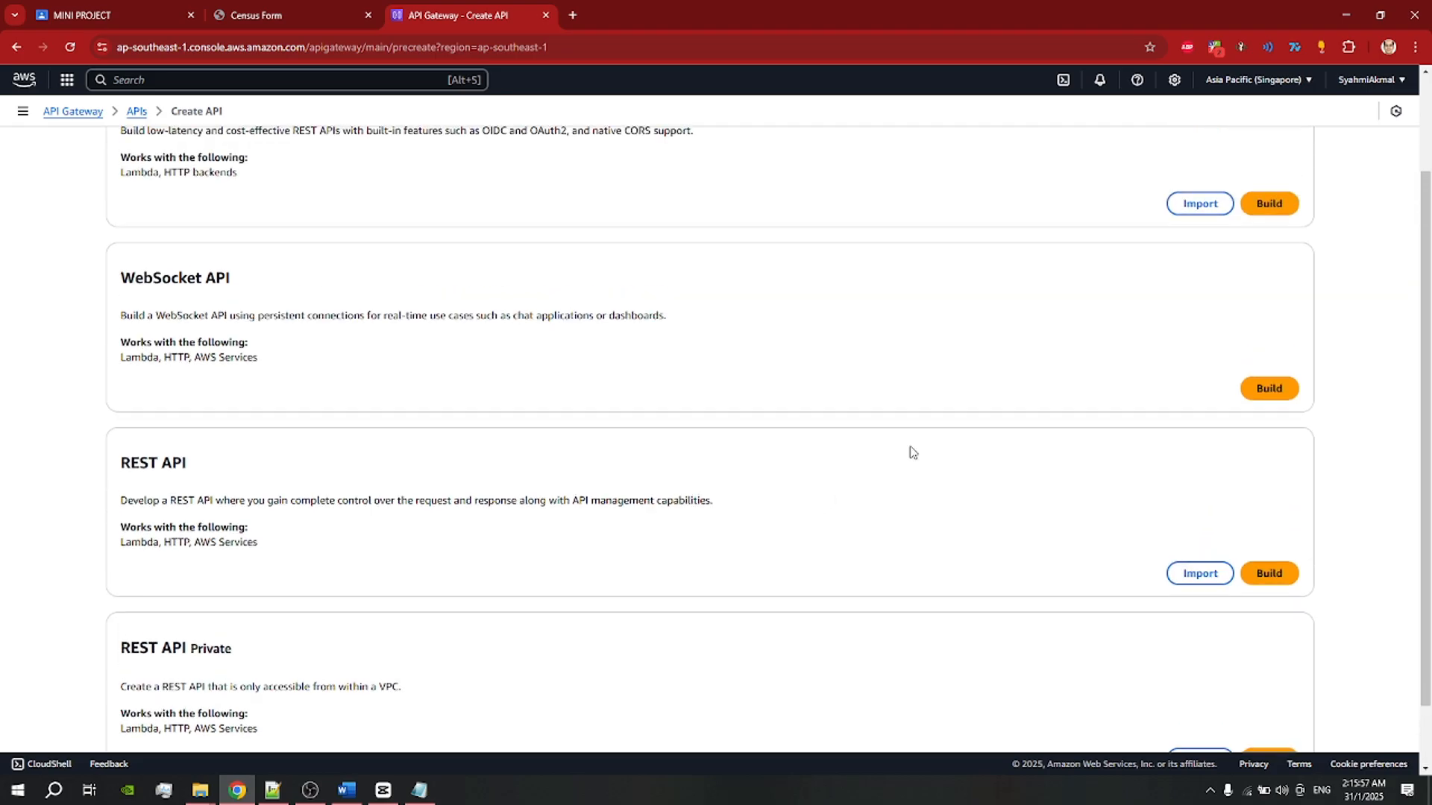
Step: Begin a REST API with a name and Regional endpoint, then cancel back to the APIs list
left_click(1261, 574)
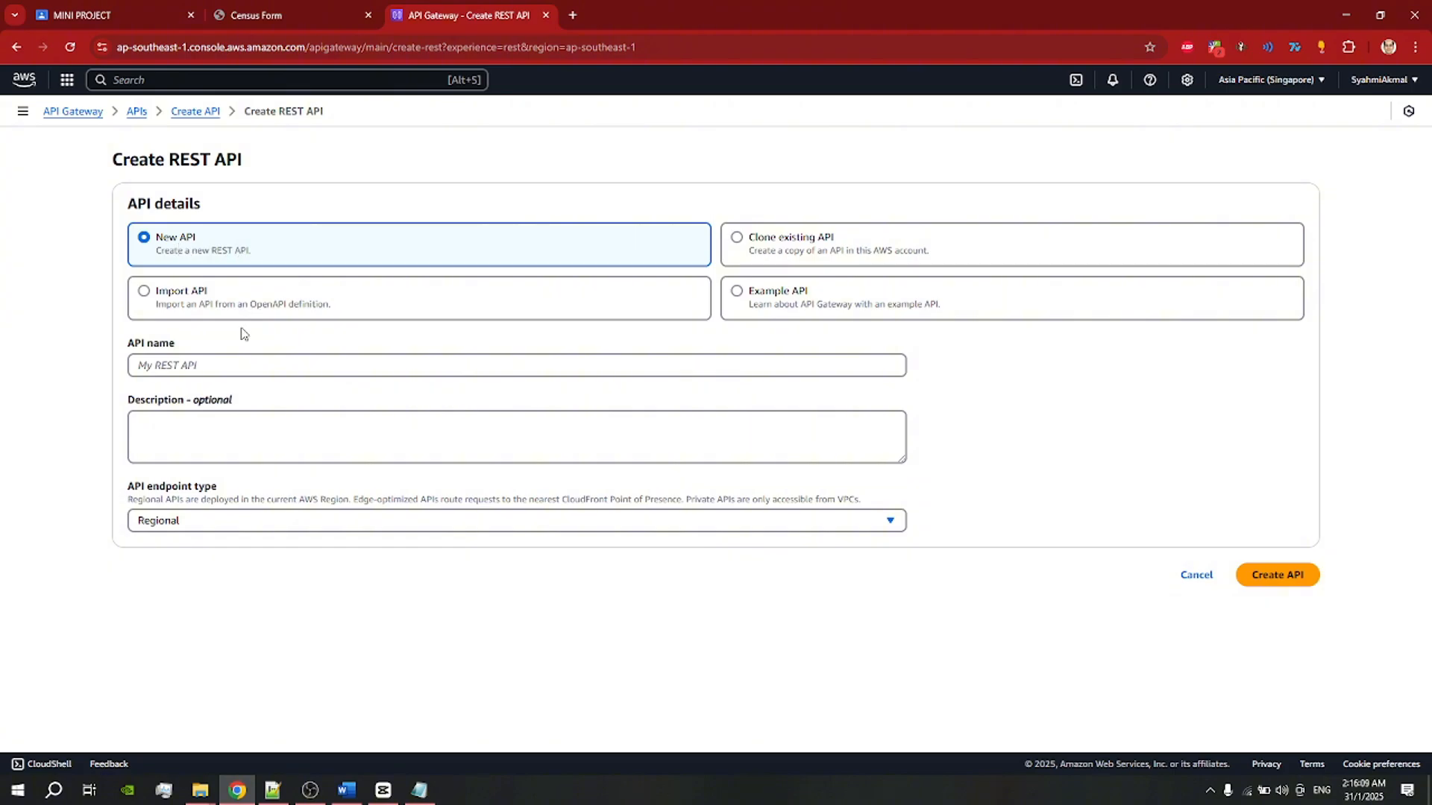
left_click(247, 374)
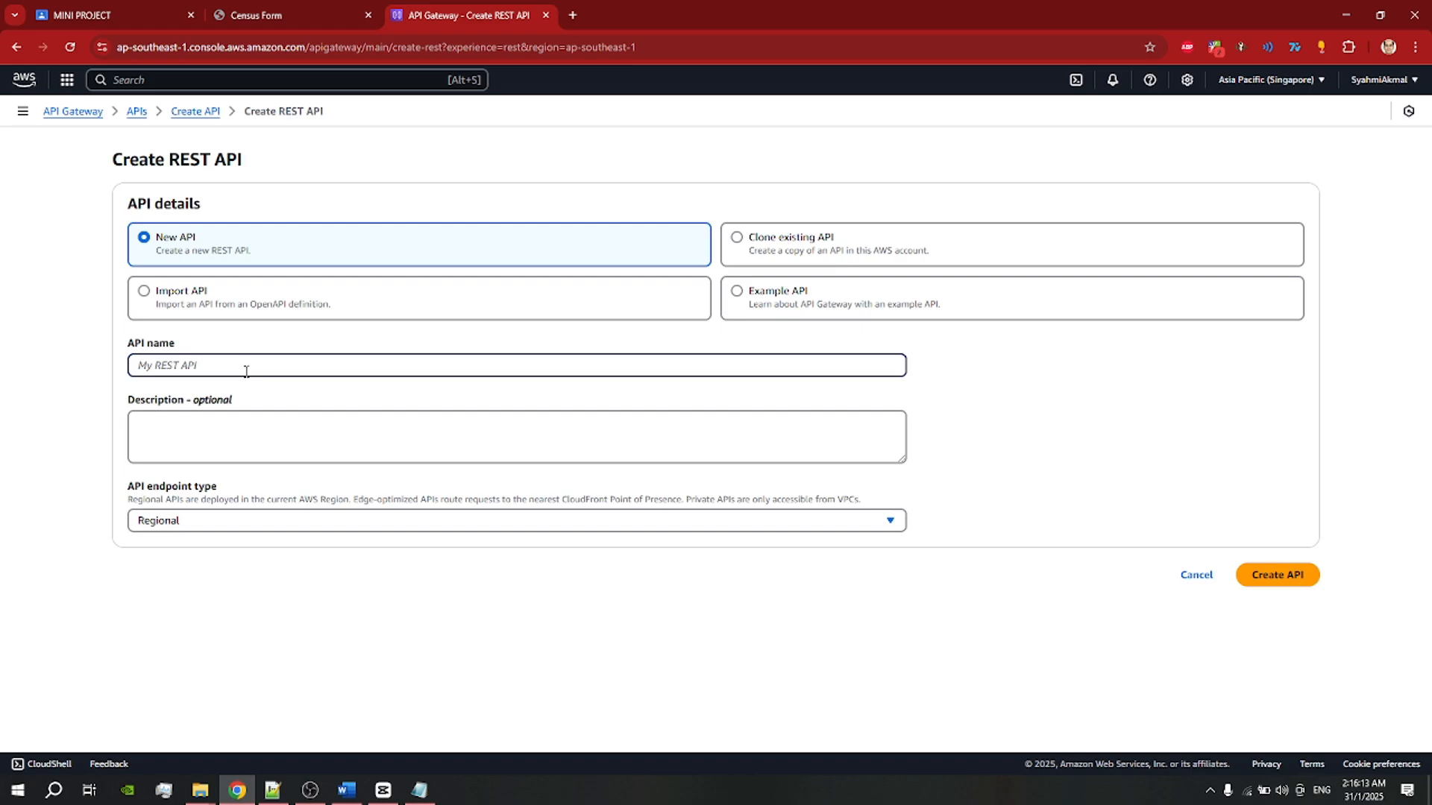
type("nabilapi")
left_click(215, 520)
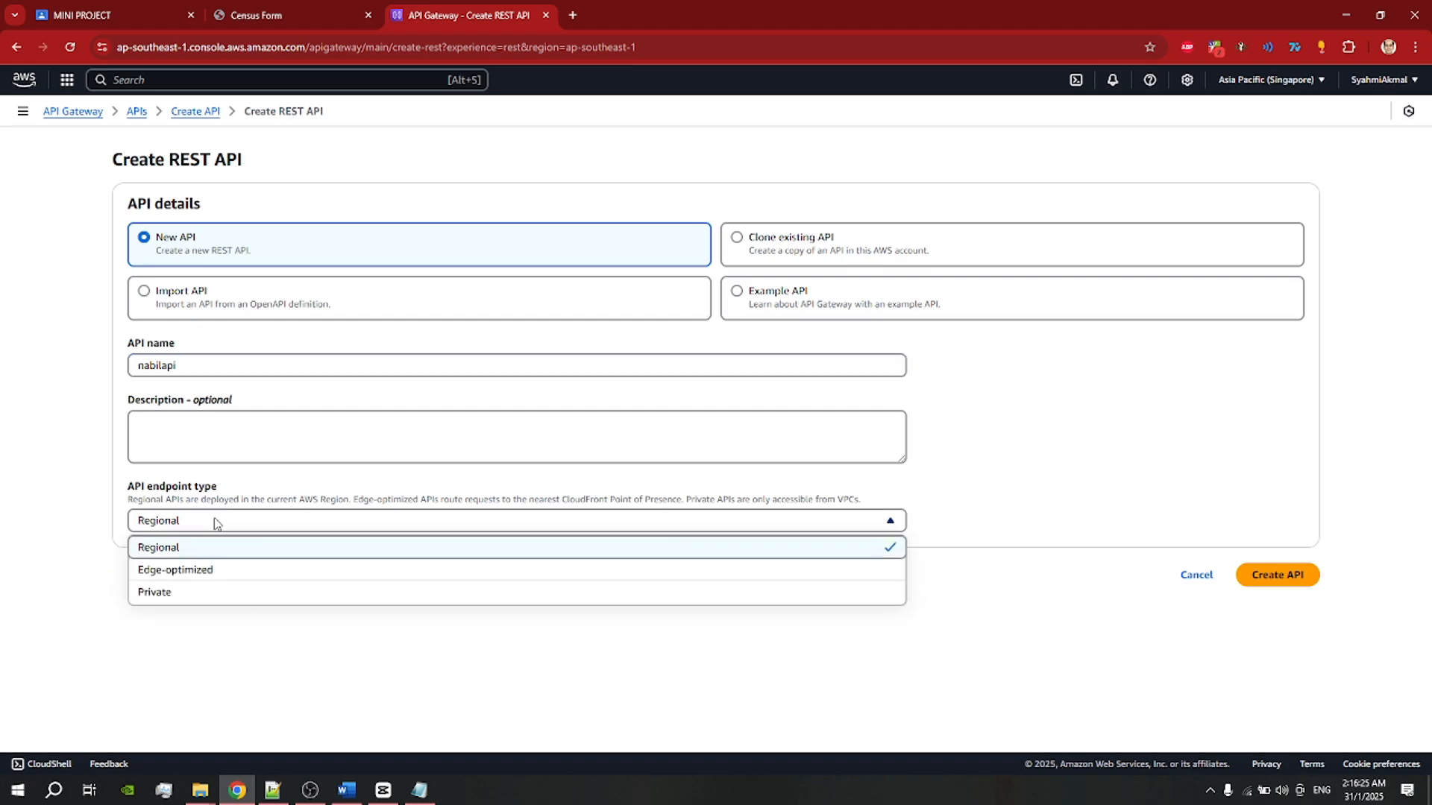
left_click(213, 519)
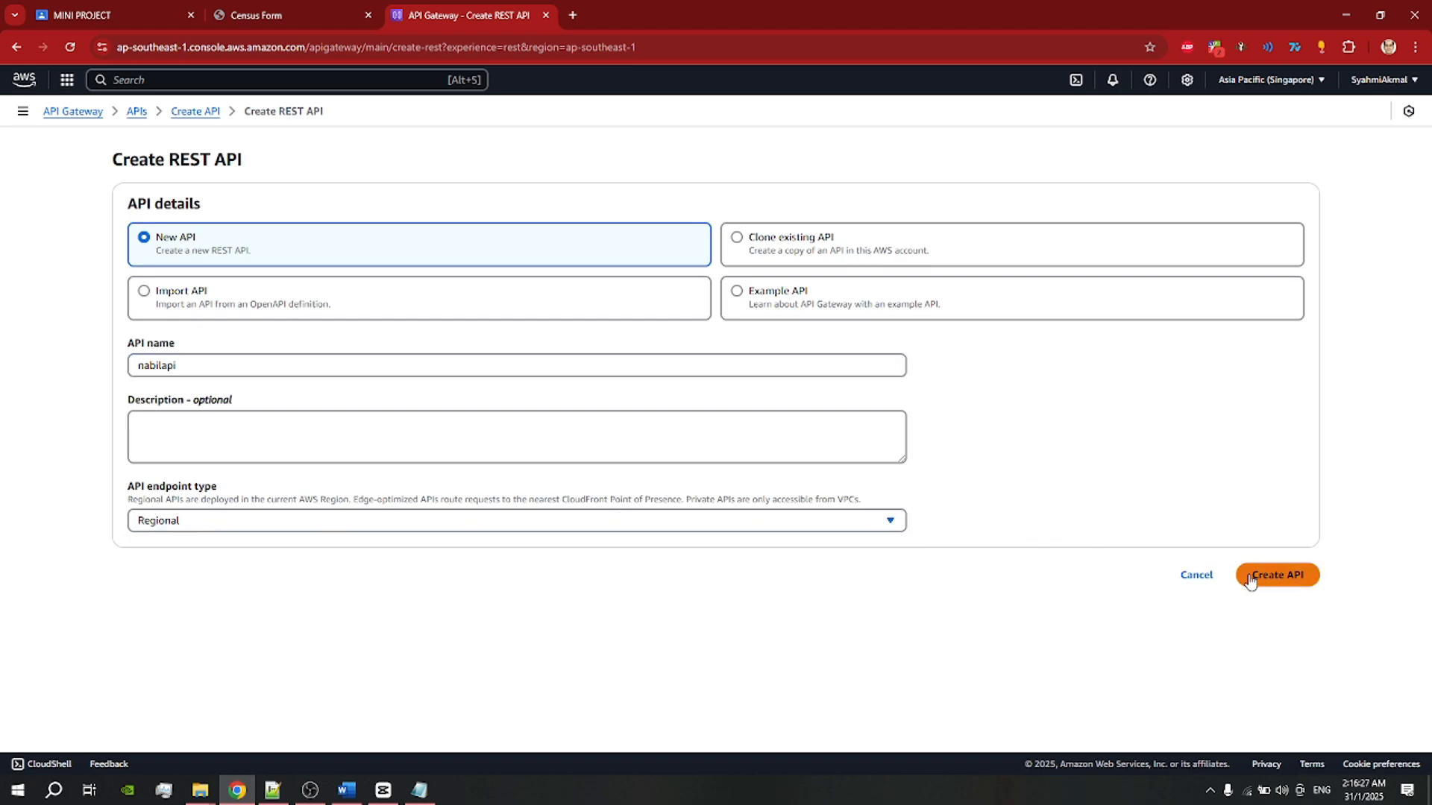
left_click(1198, 580)
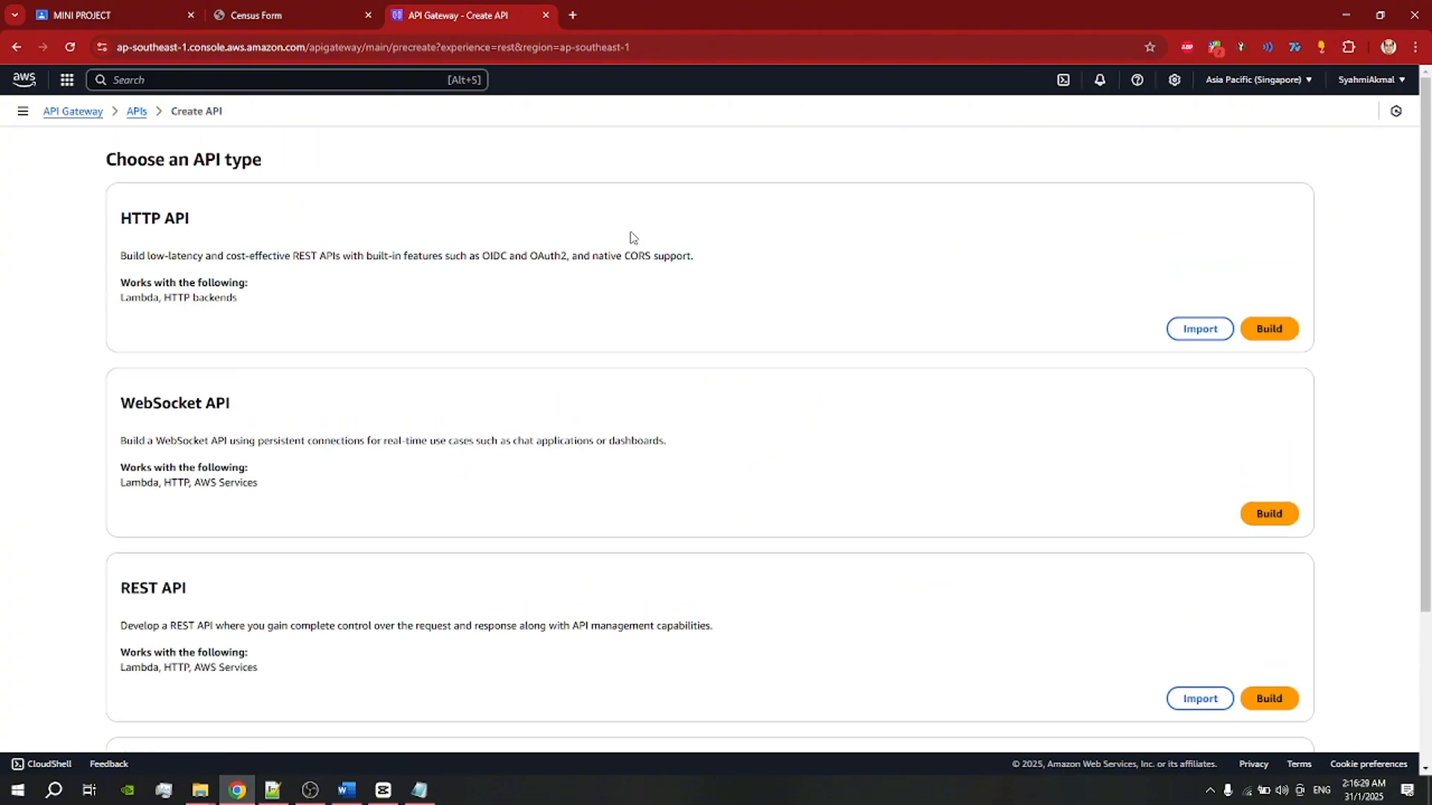
left_click(137, 111)
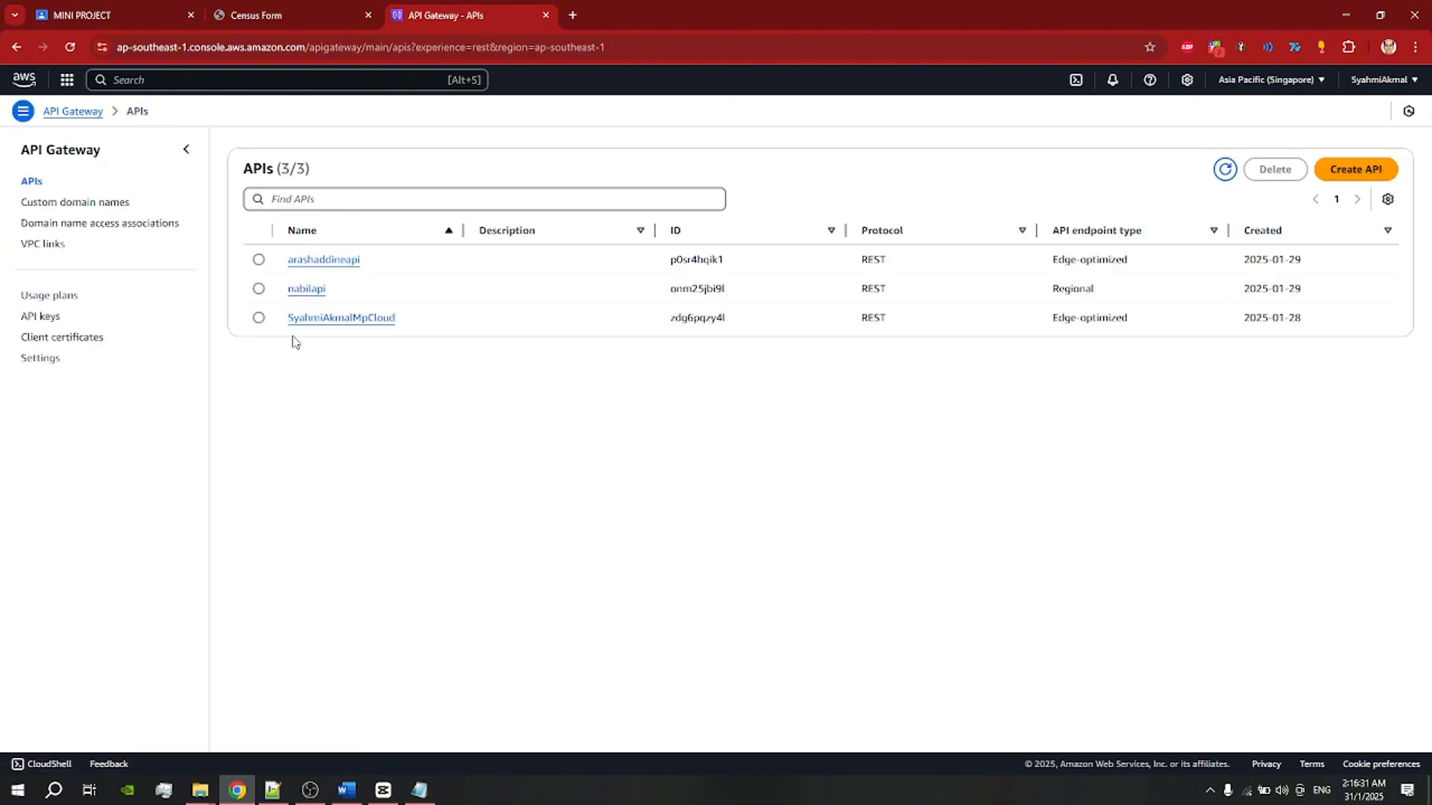
Step: Open nabilapi, glance at its Stages, and return to Resources showing GET and POST on /
left_click(307, 289)
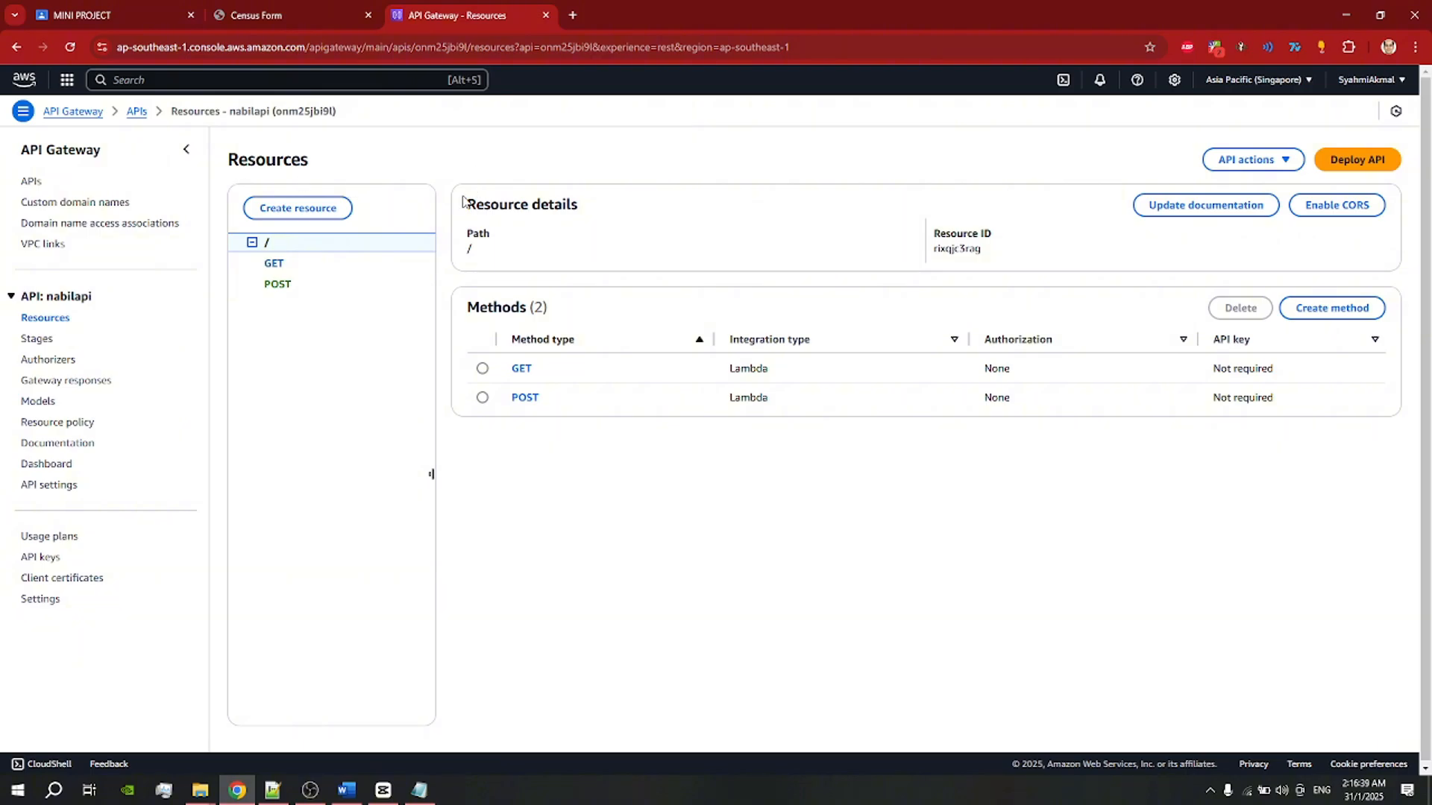
left_click(37, 339)
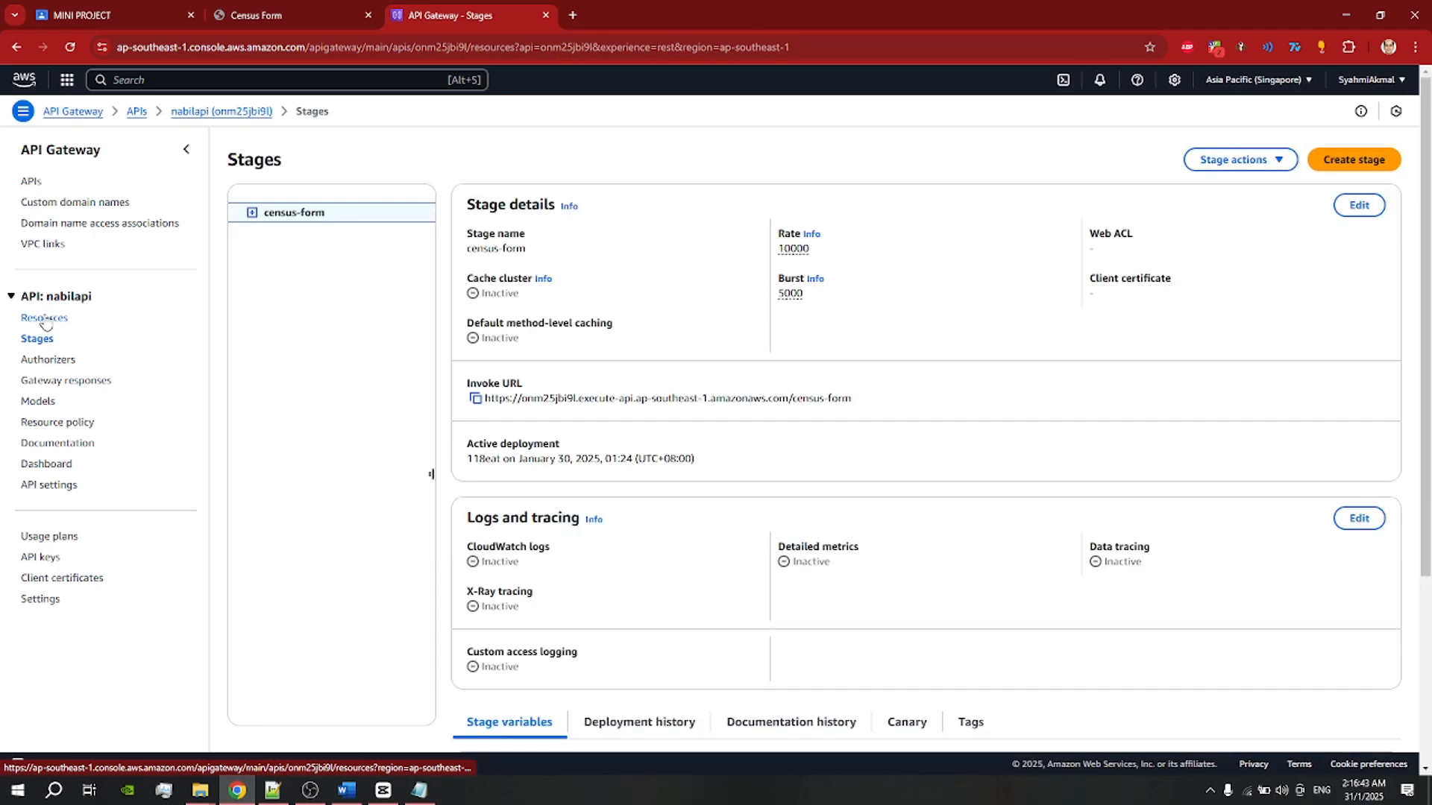
left_click(41, 318)
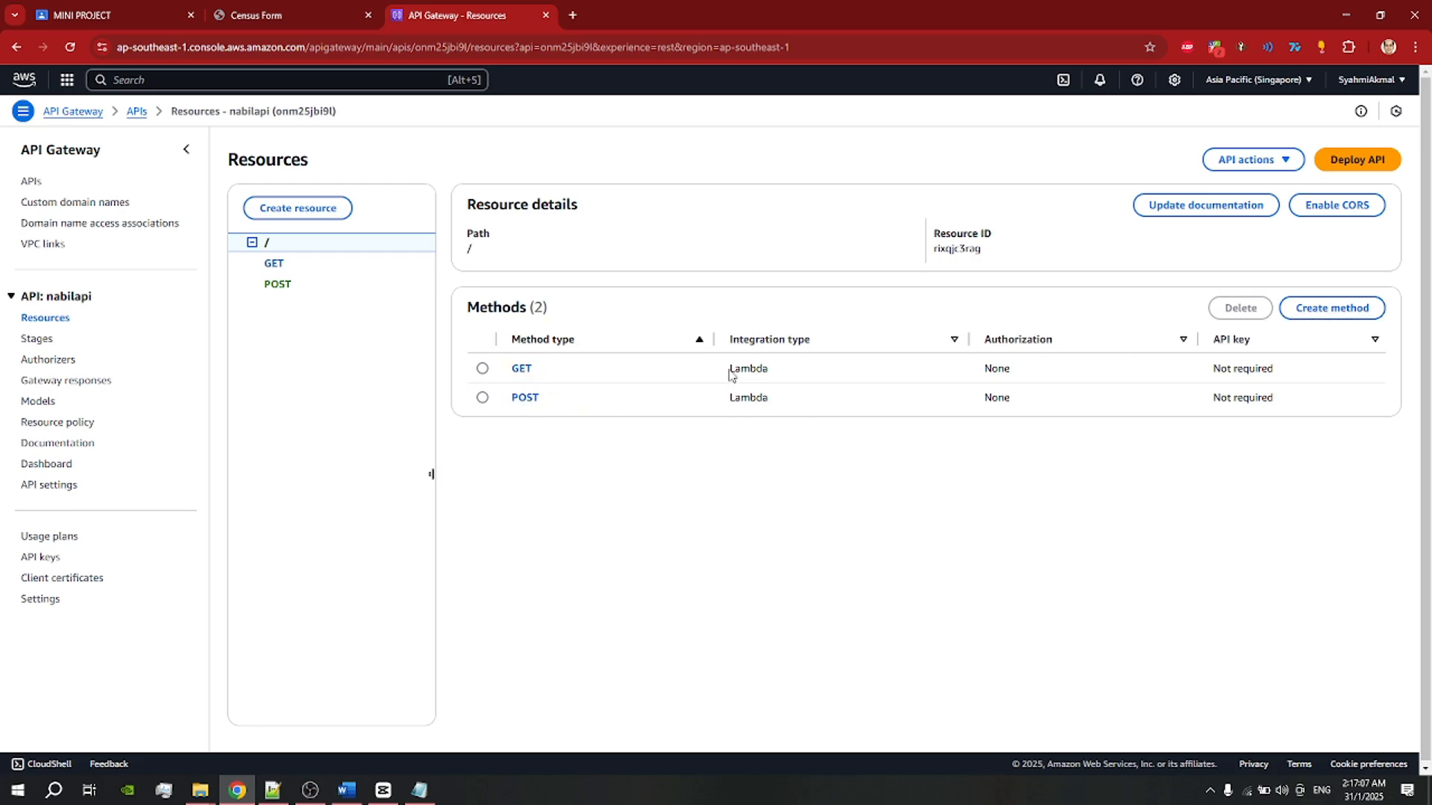
left_click(1303, 313)
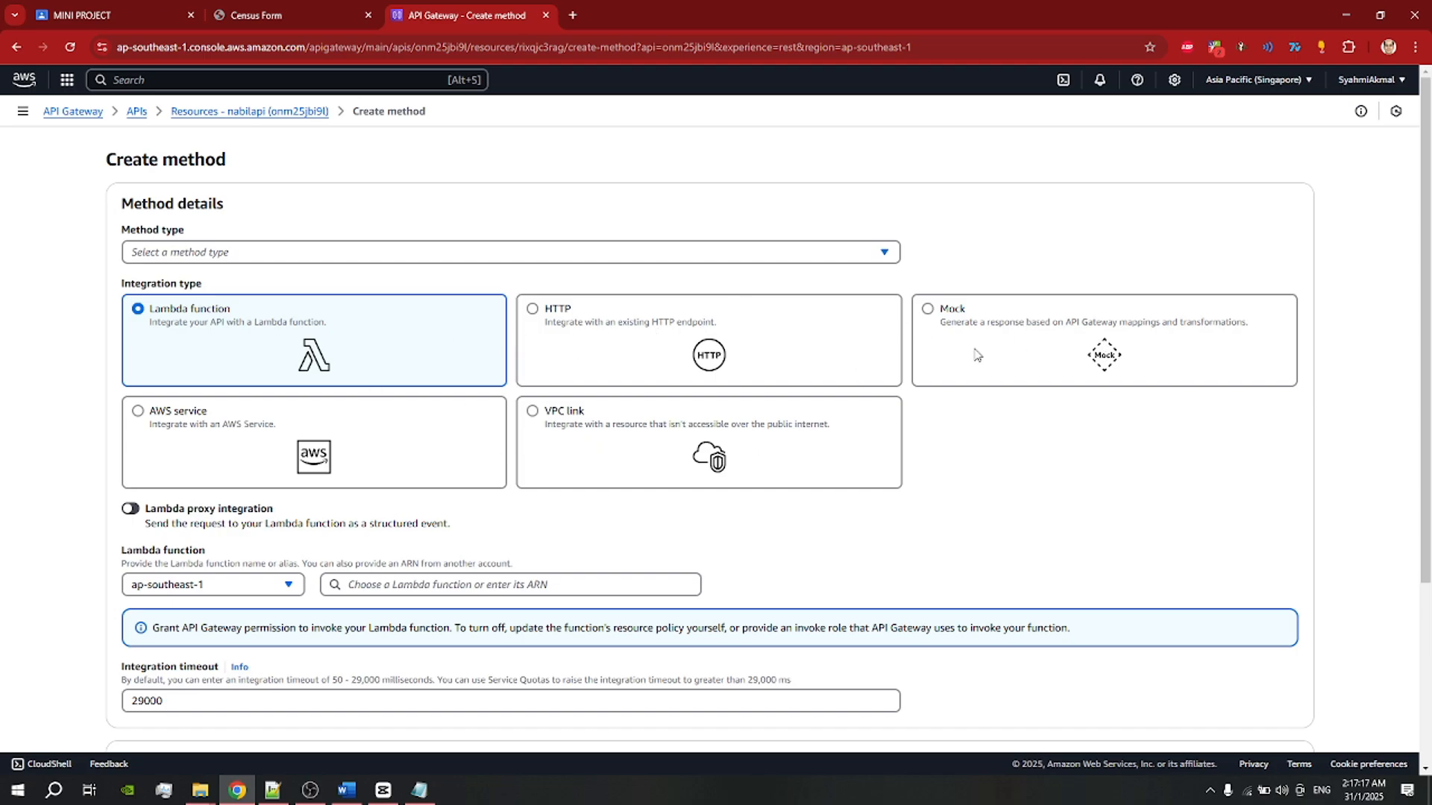
left_click(314, 254)
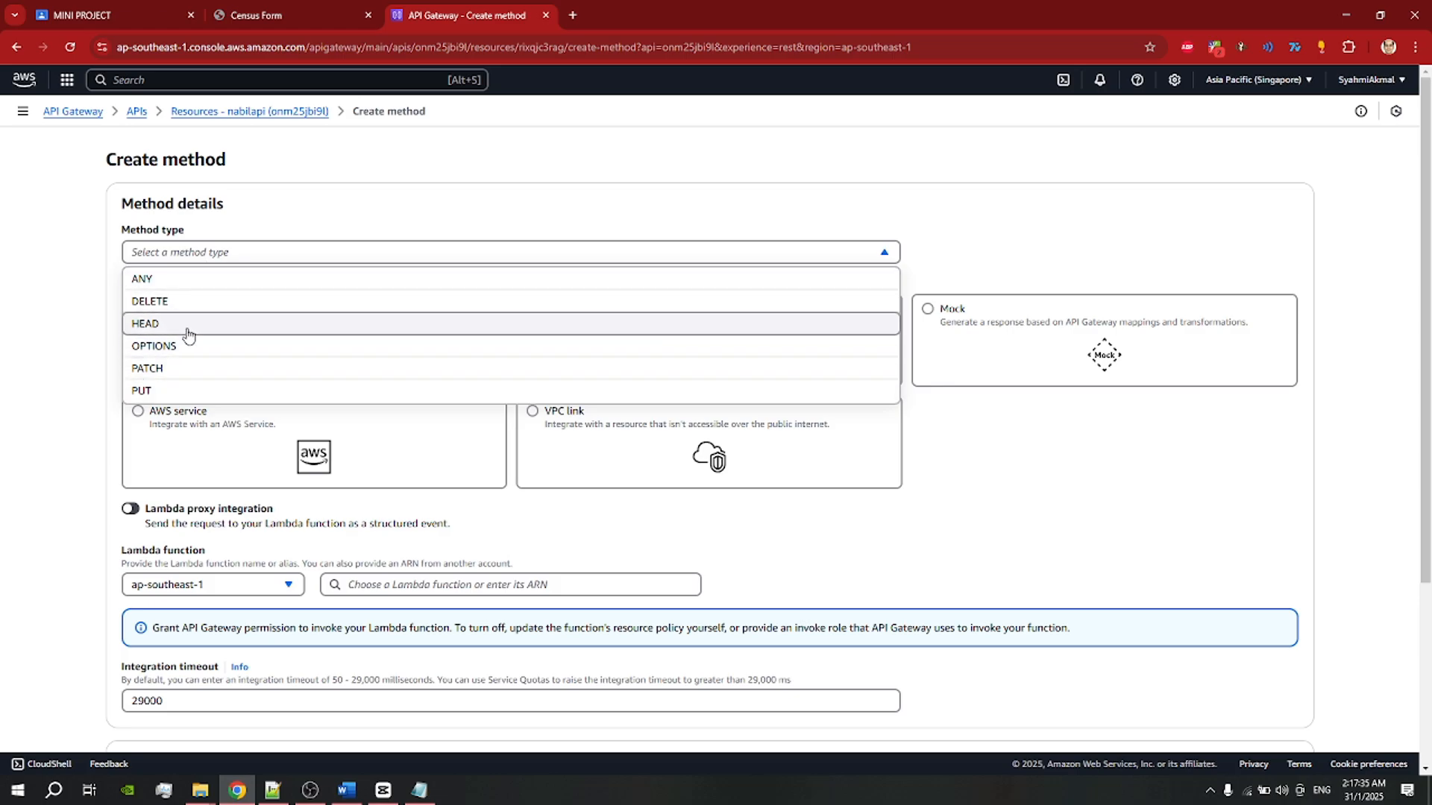
left_click(4, 328)
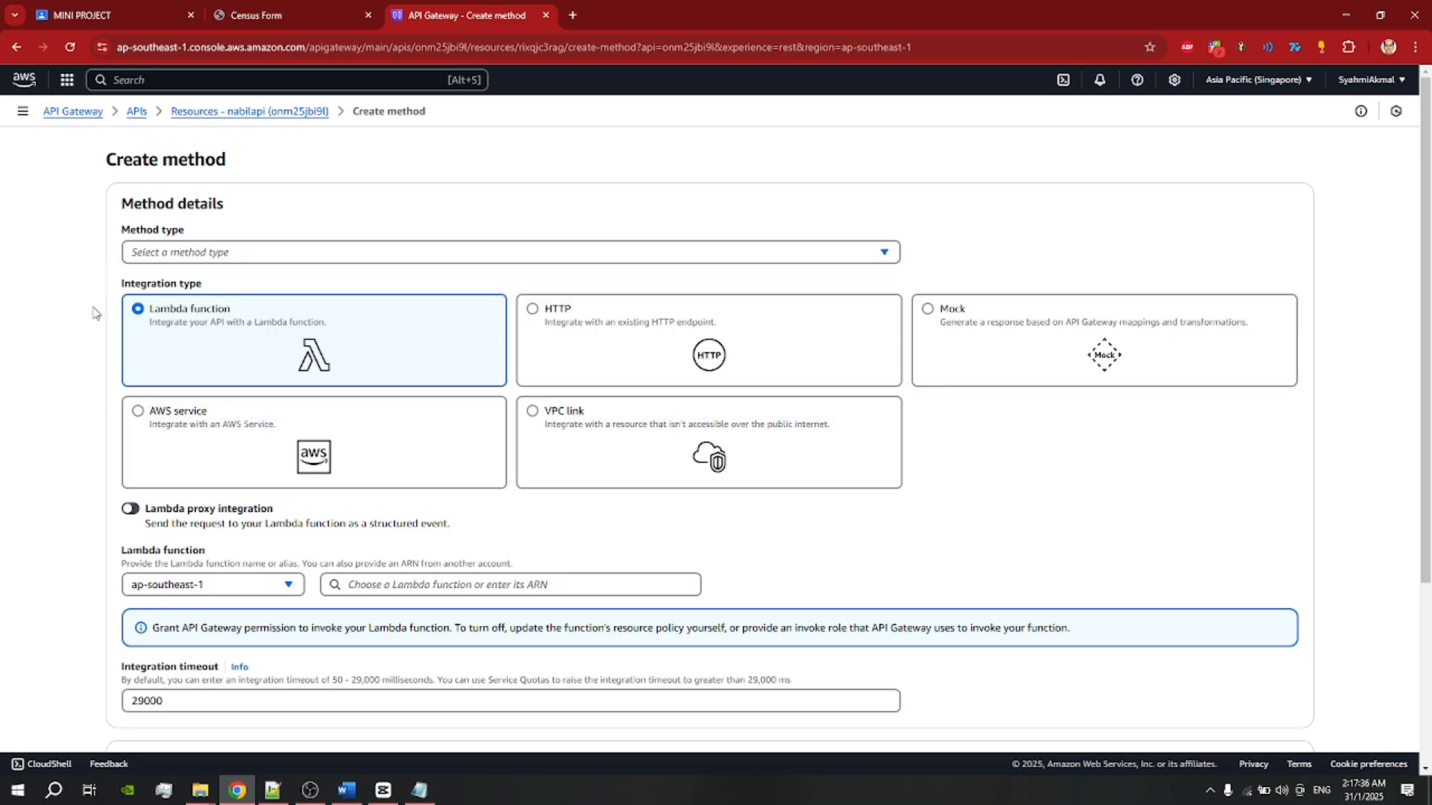
left_click(248, 253)
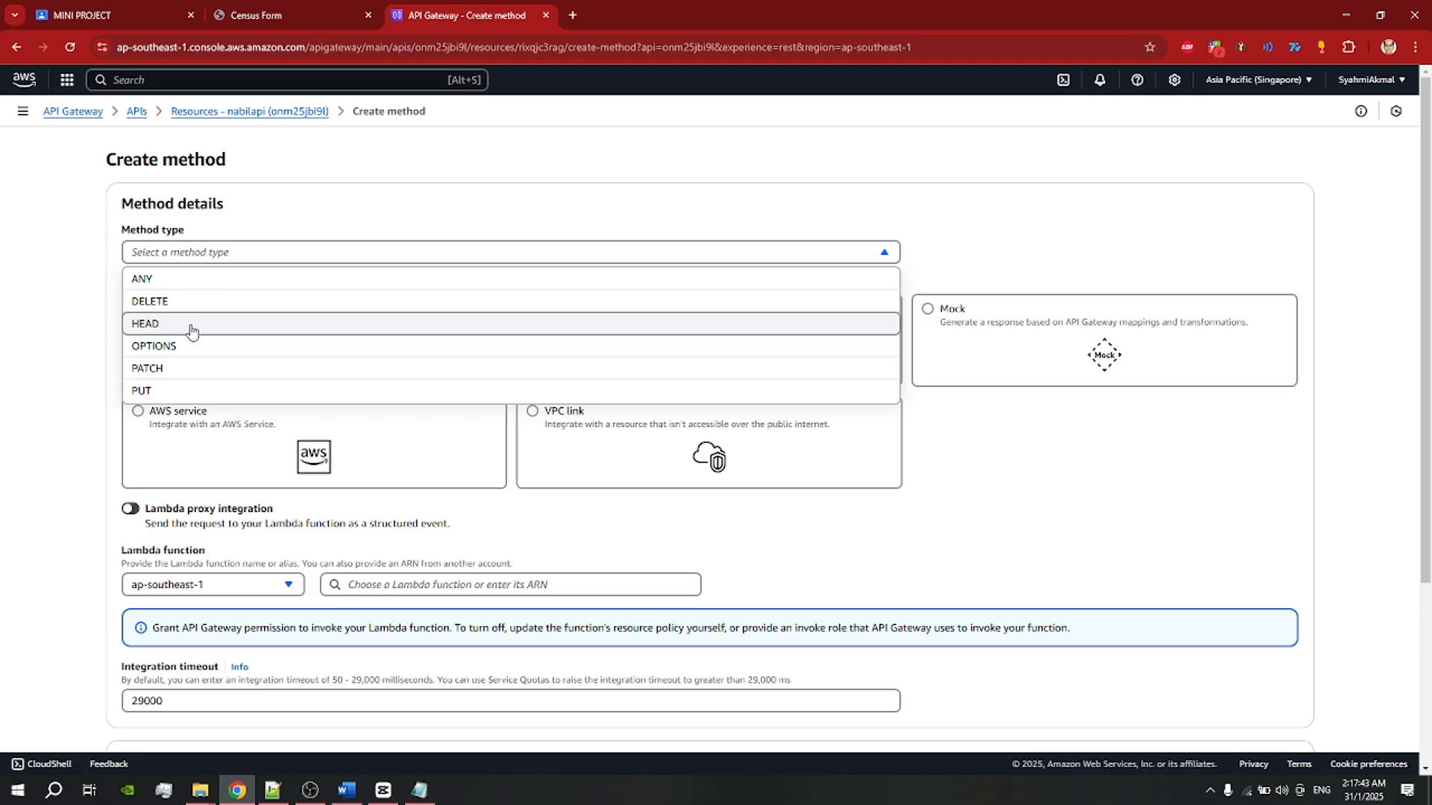
left_click(21, 343)
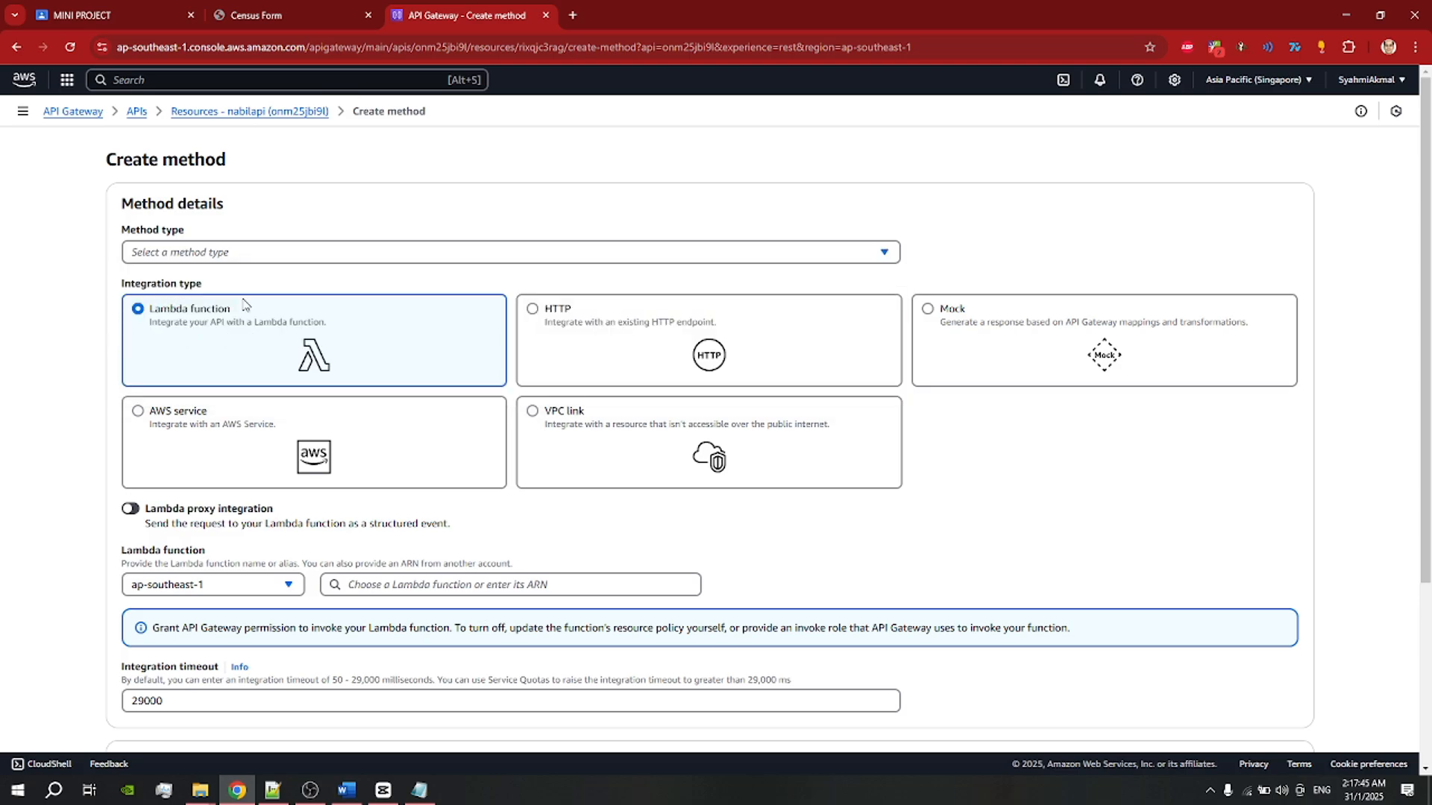
scroll(365, 324, "down", 1)
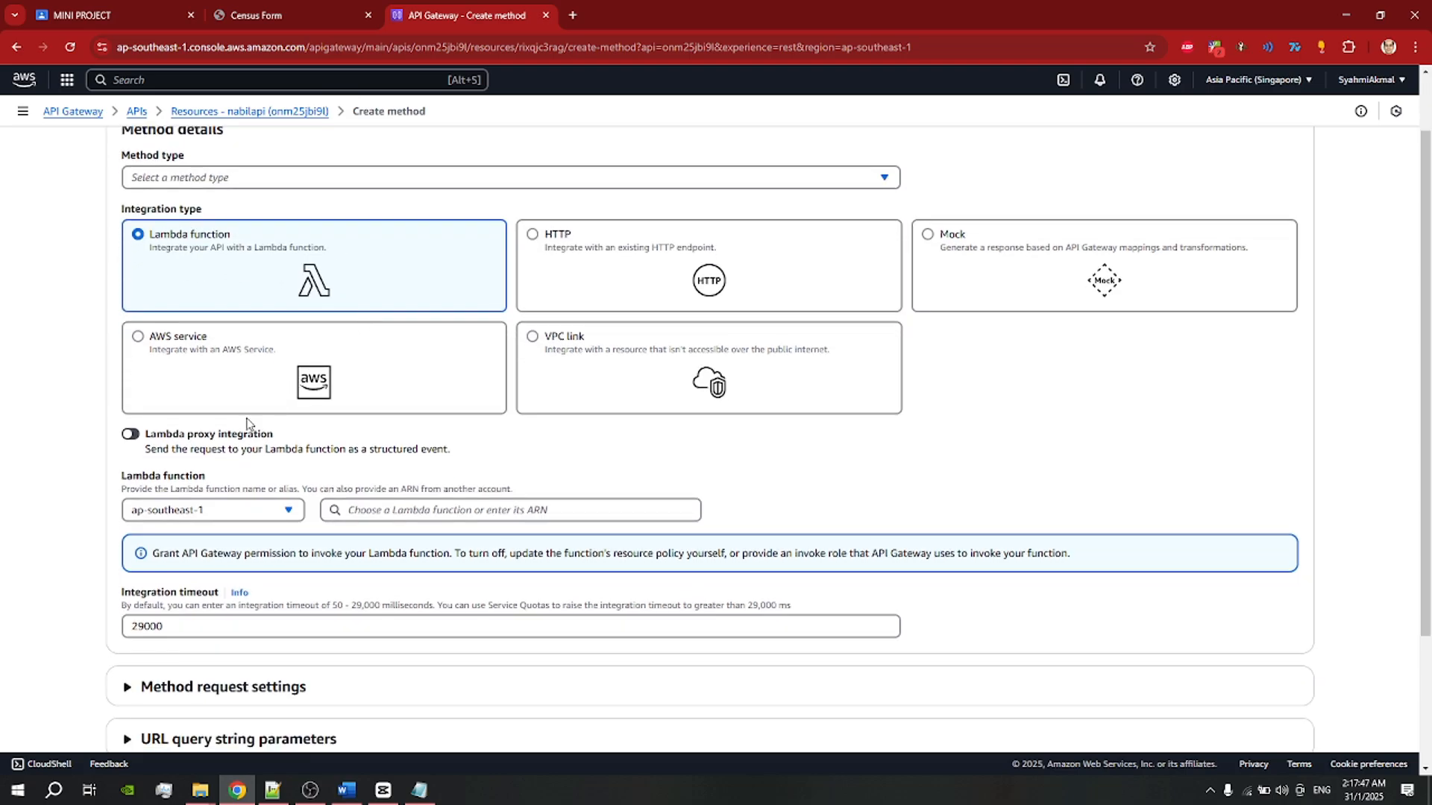
left_click(130, 436)
scroll(170, 455, "down", 1)
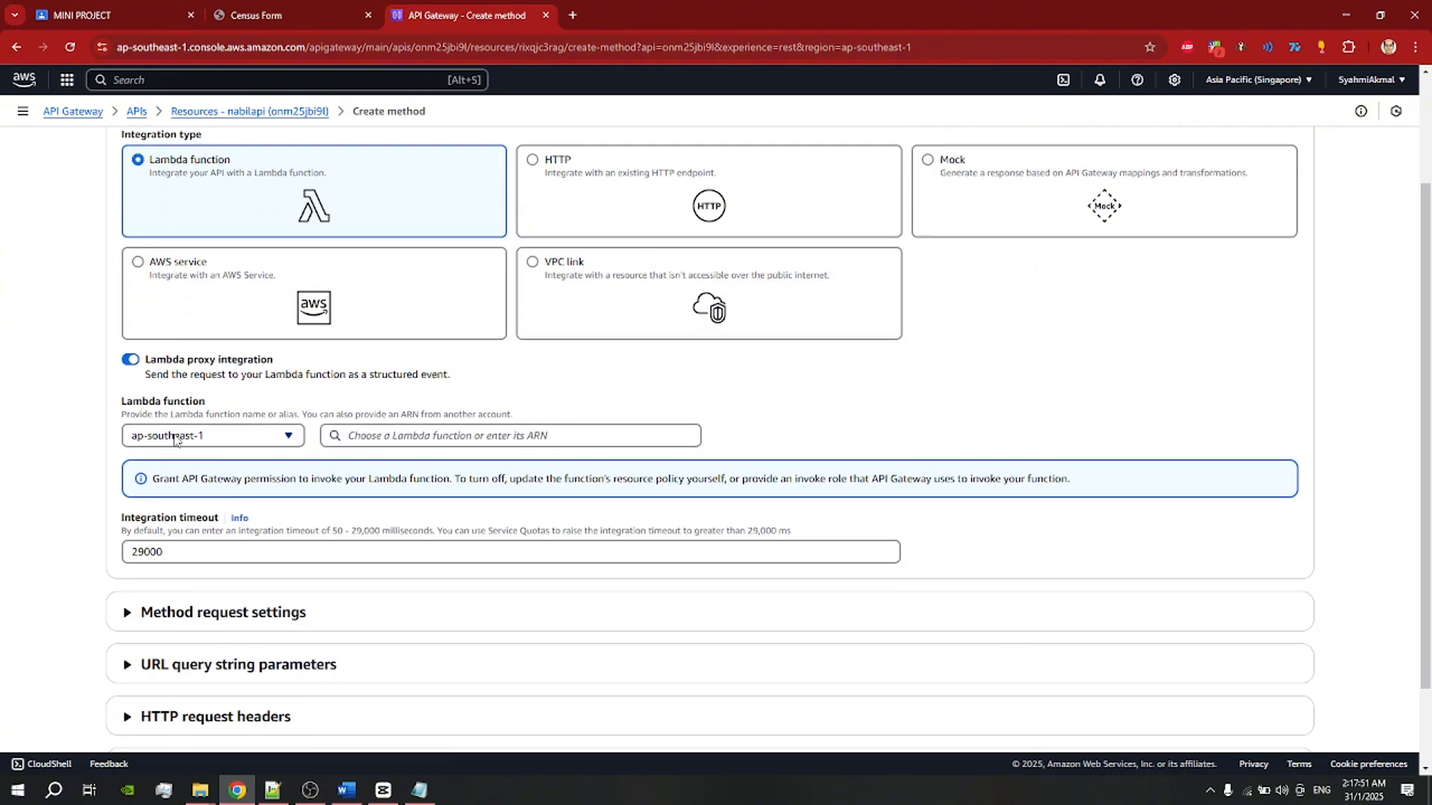
left_click(399, 435)
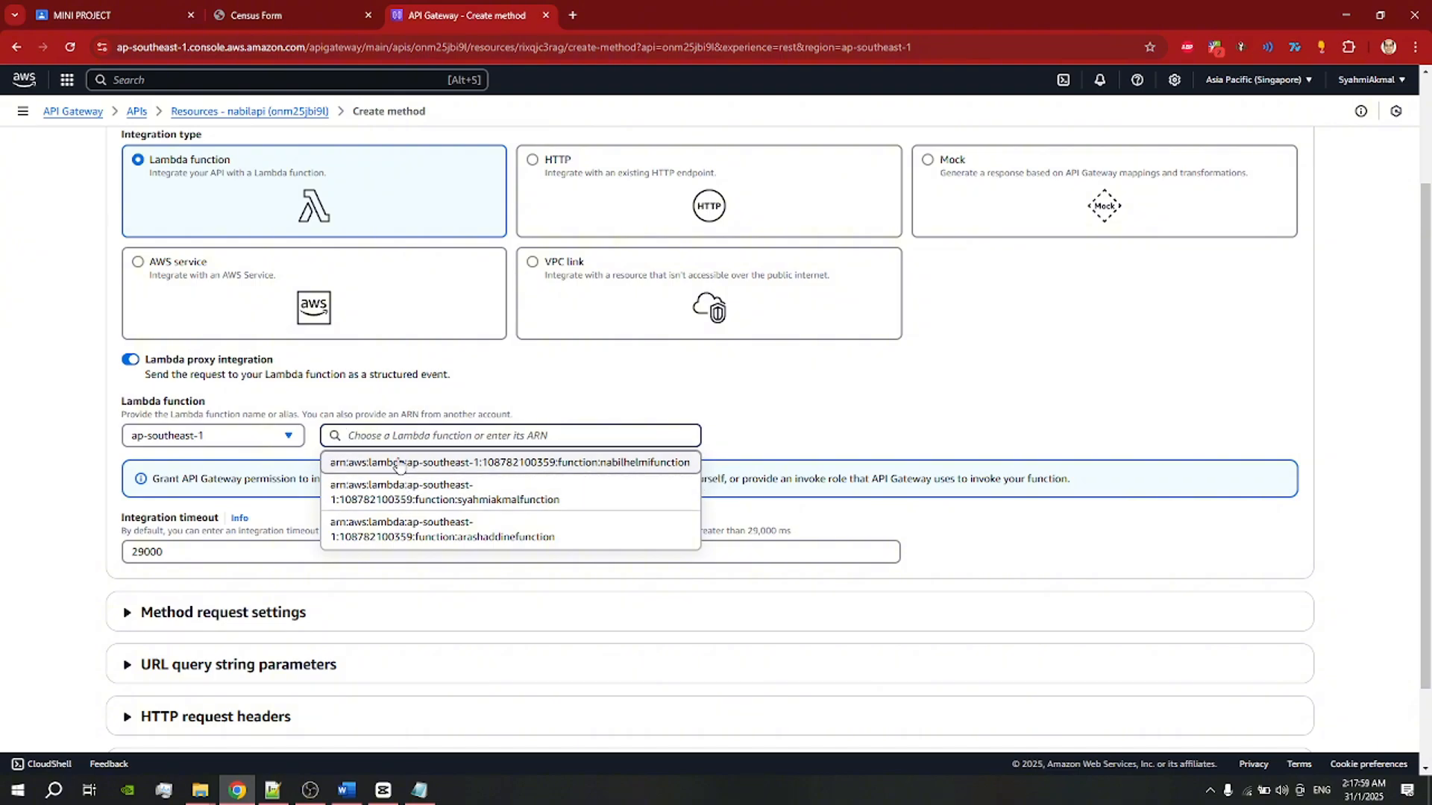
left_click(635, 464)
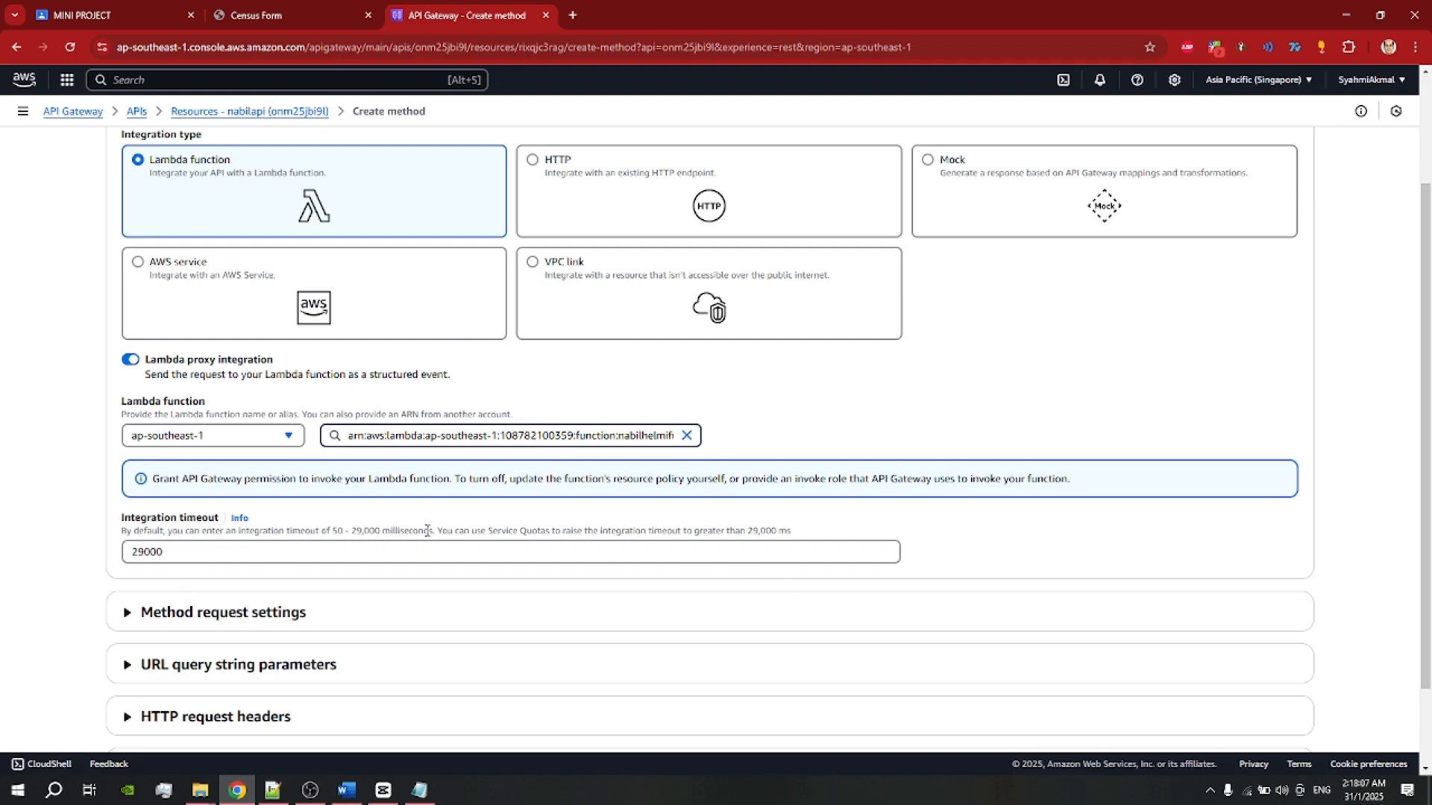
scroll(482, 534, "down", 2)
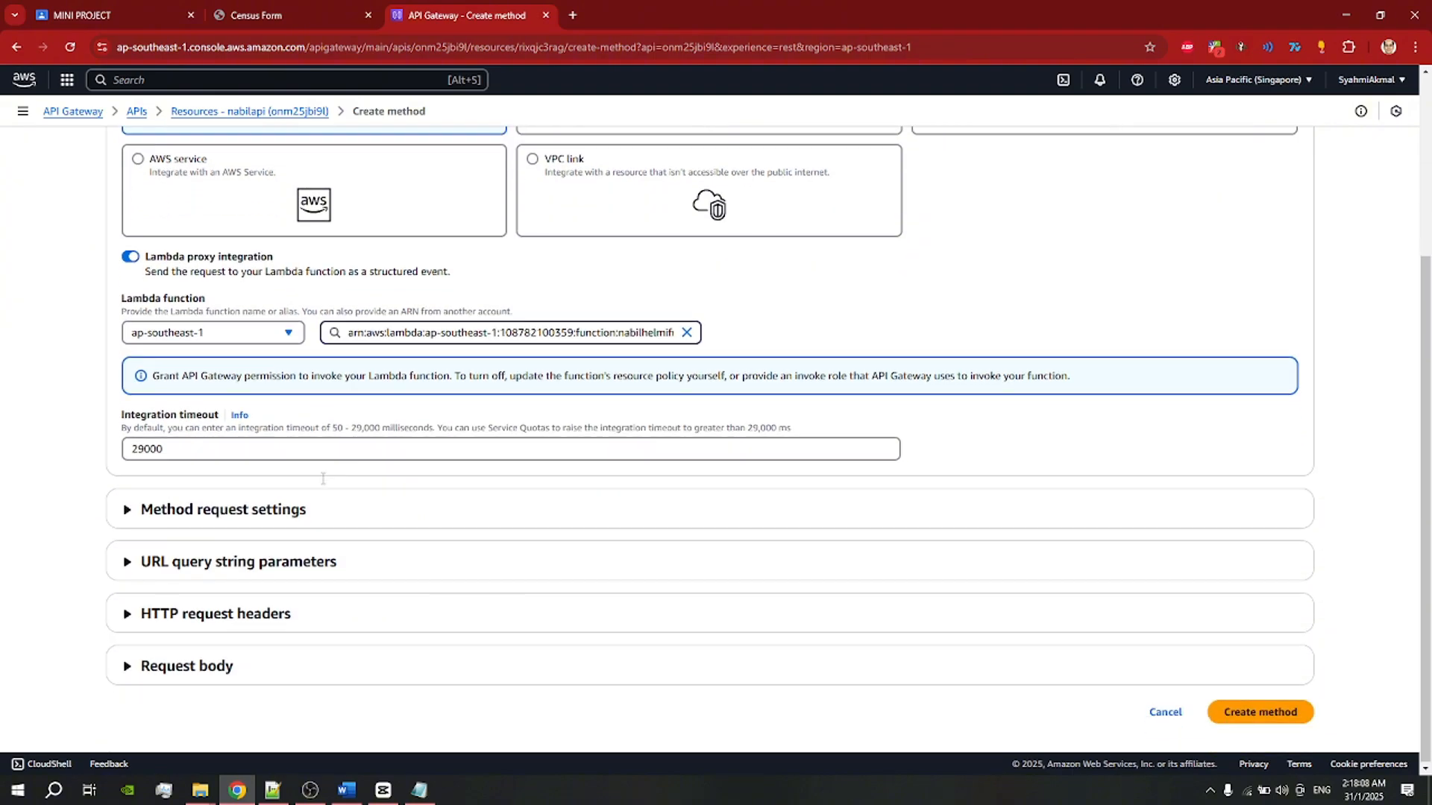
left_click(1277, 722)
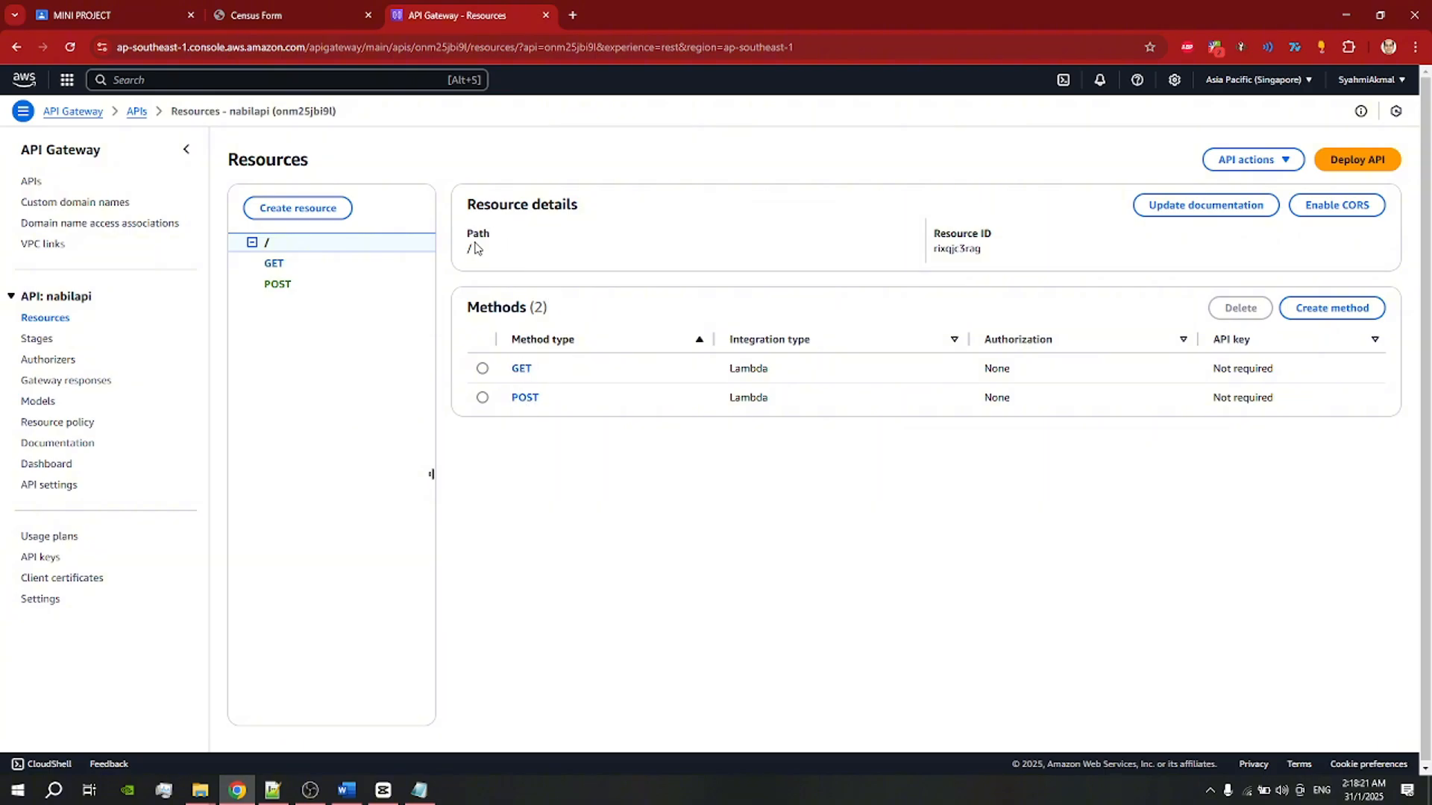
Step: Show nabilapi's census-form stage with its invoke URL and active deployment
left_click_drag(476, 249, 455, 247)
left_click(33, 342)
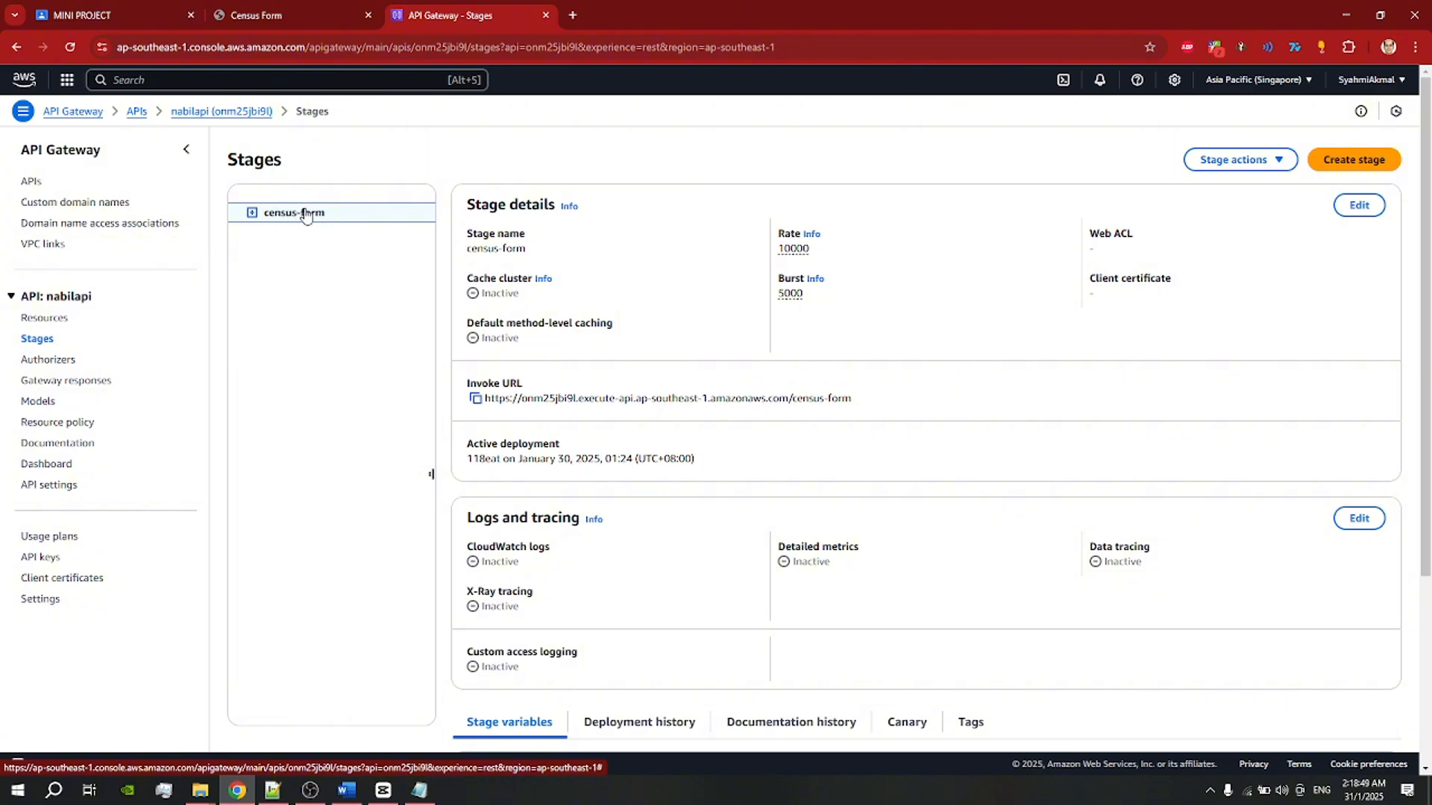
left_click(277, 16)
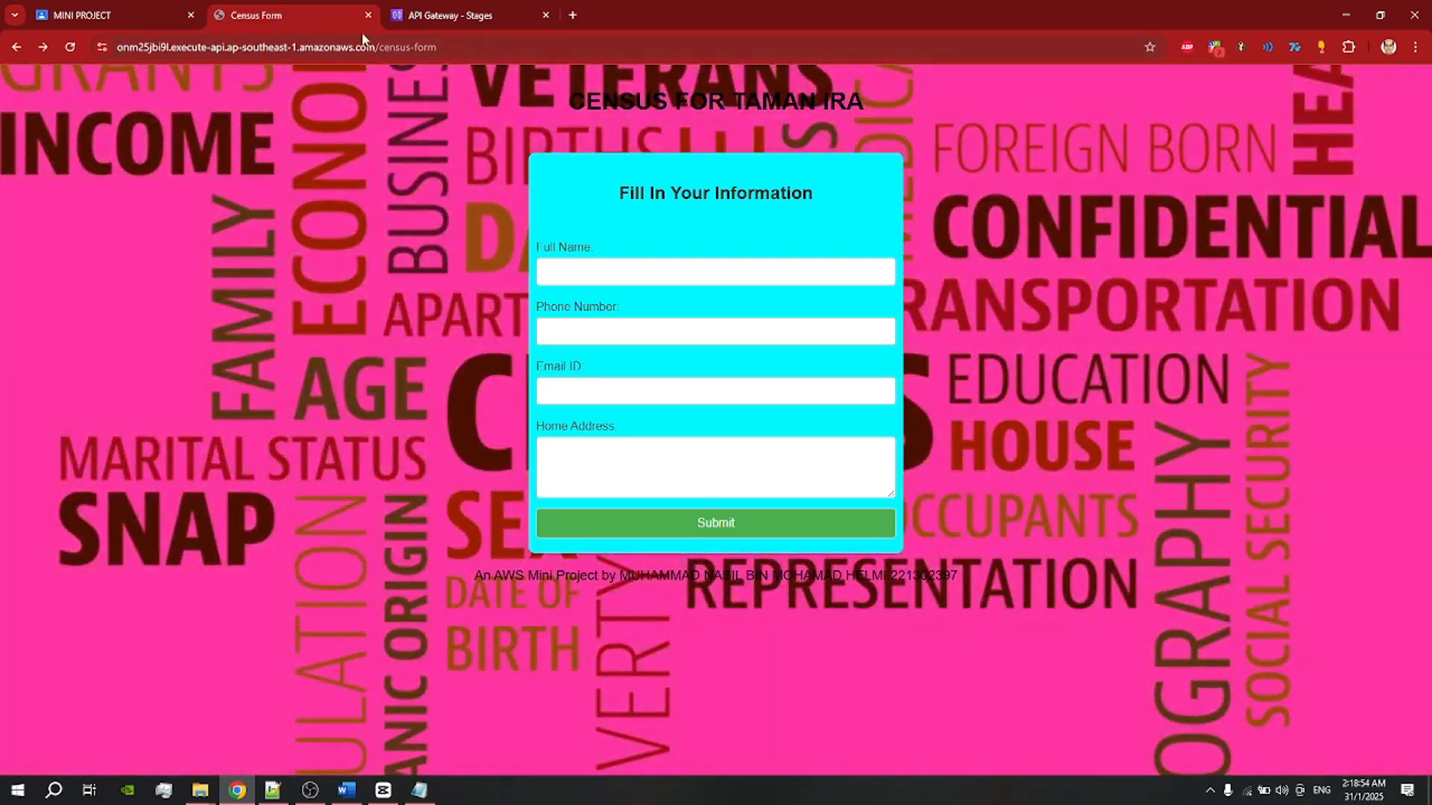
left_click_drag(440, 49, 380, 49)
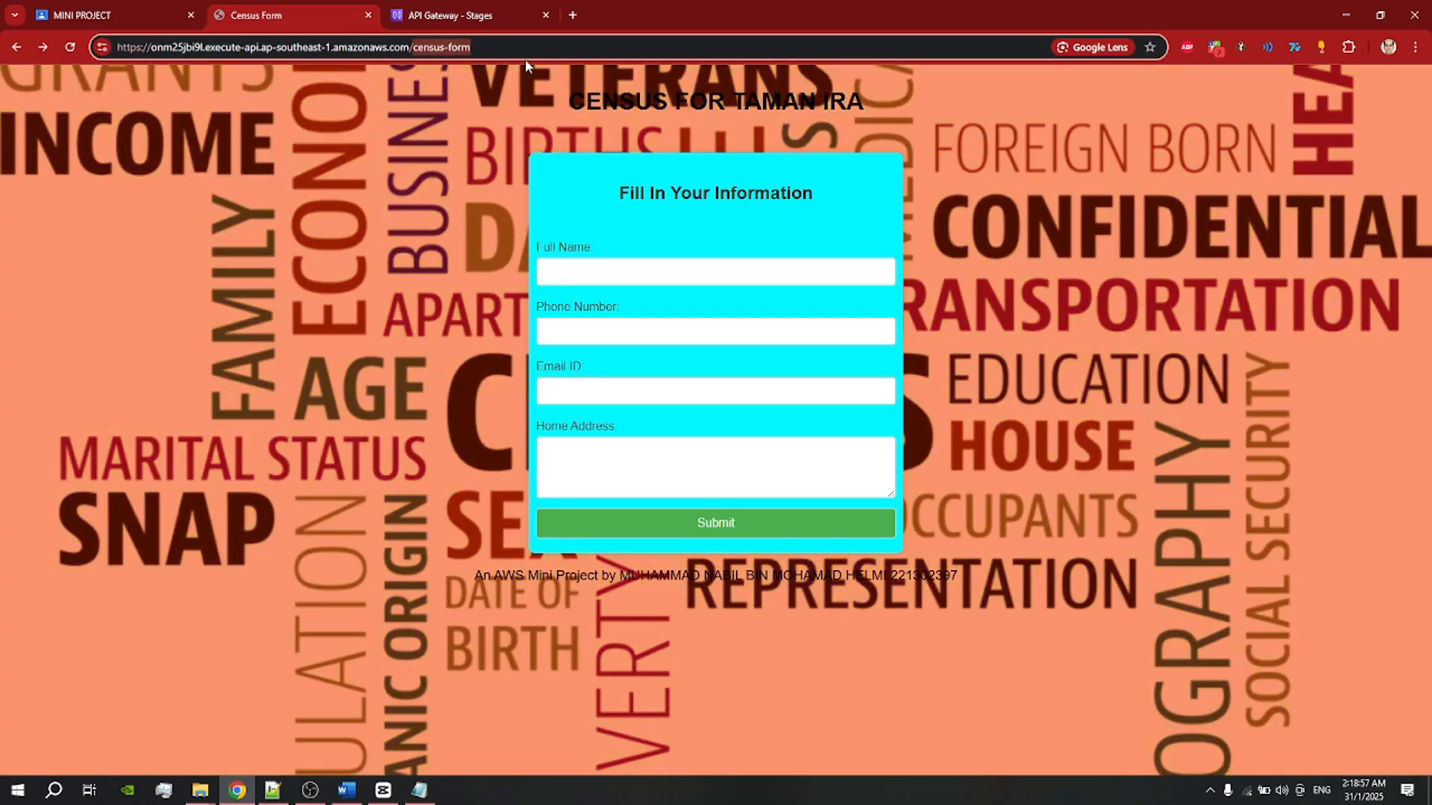
left_click(499, 42)
left_click_drag(499, 42, 416, 47)
left_click(445, 16)
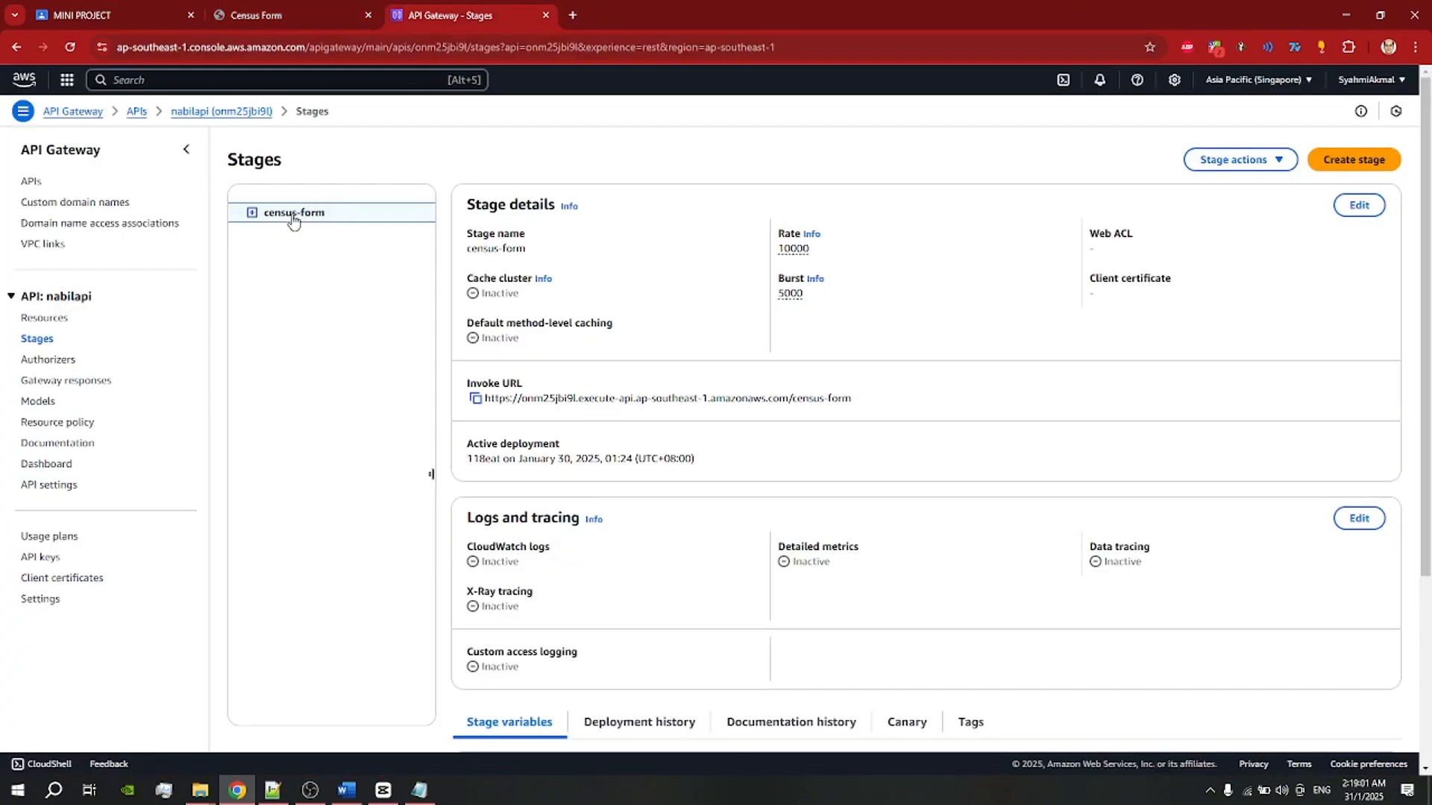
left_click(297, 25)
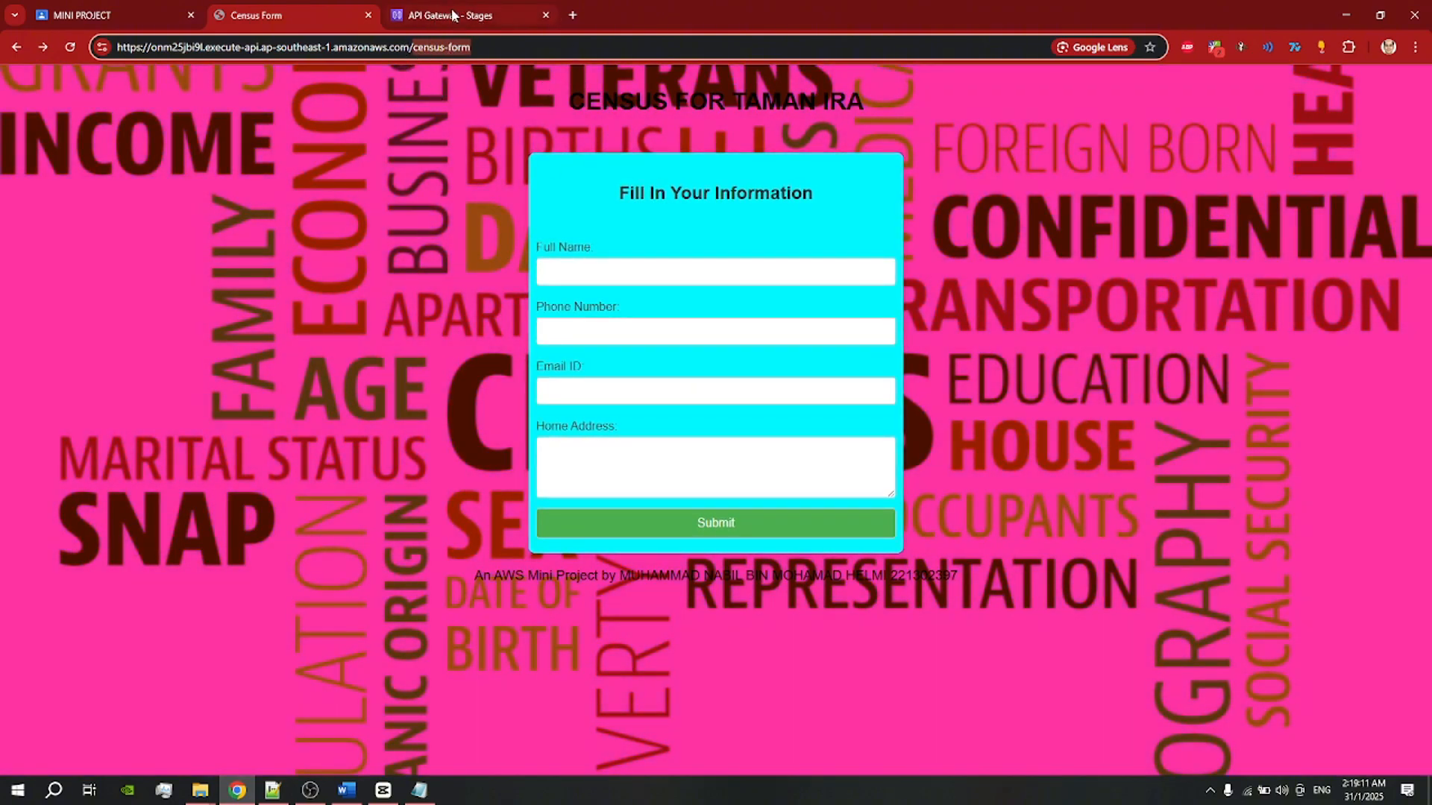
left_click(452, 15)
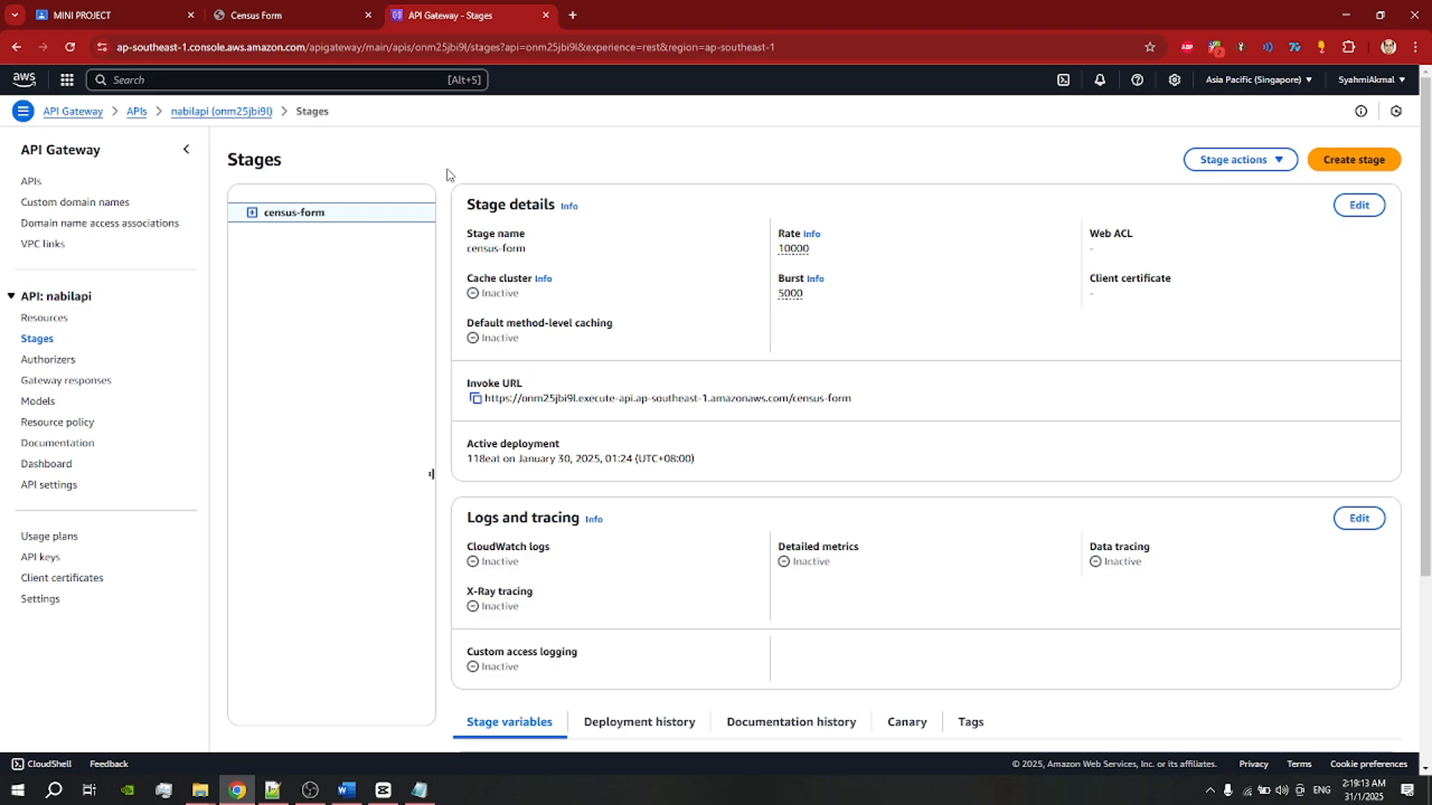
left_click(319, 27)
Step: Select the census-form stage's full invoke URL in the stage details
left_click(453, 15)
left_click_drag(466, 383, 524, 381)
left_click(552, 385)
left_click_drag(485, 398, 864, 403)
triple_click(864, 403)
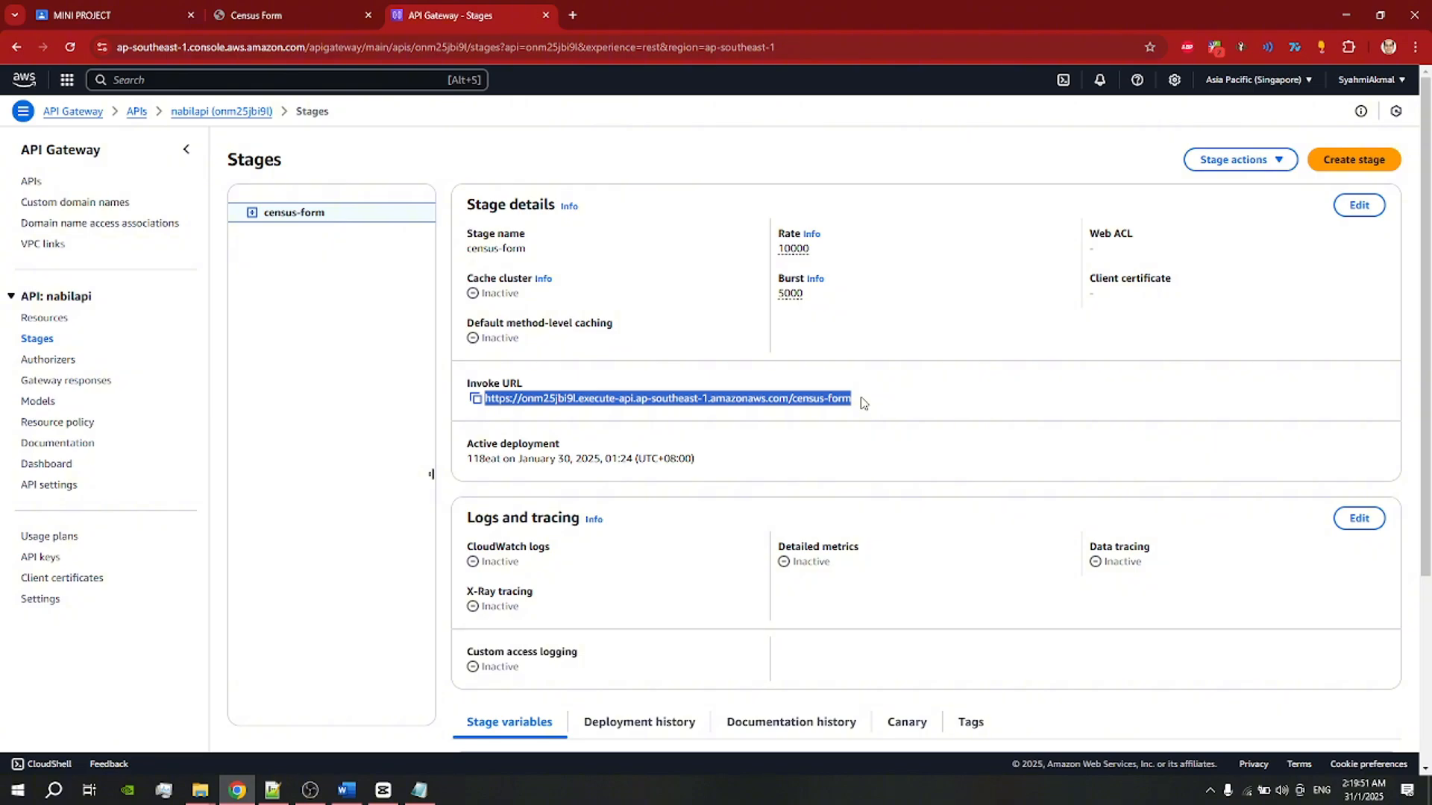
left_click(819, 396)
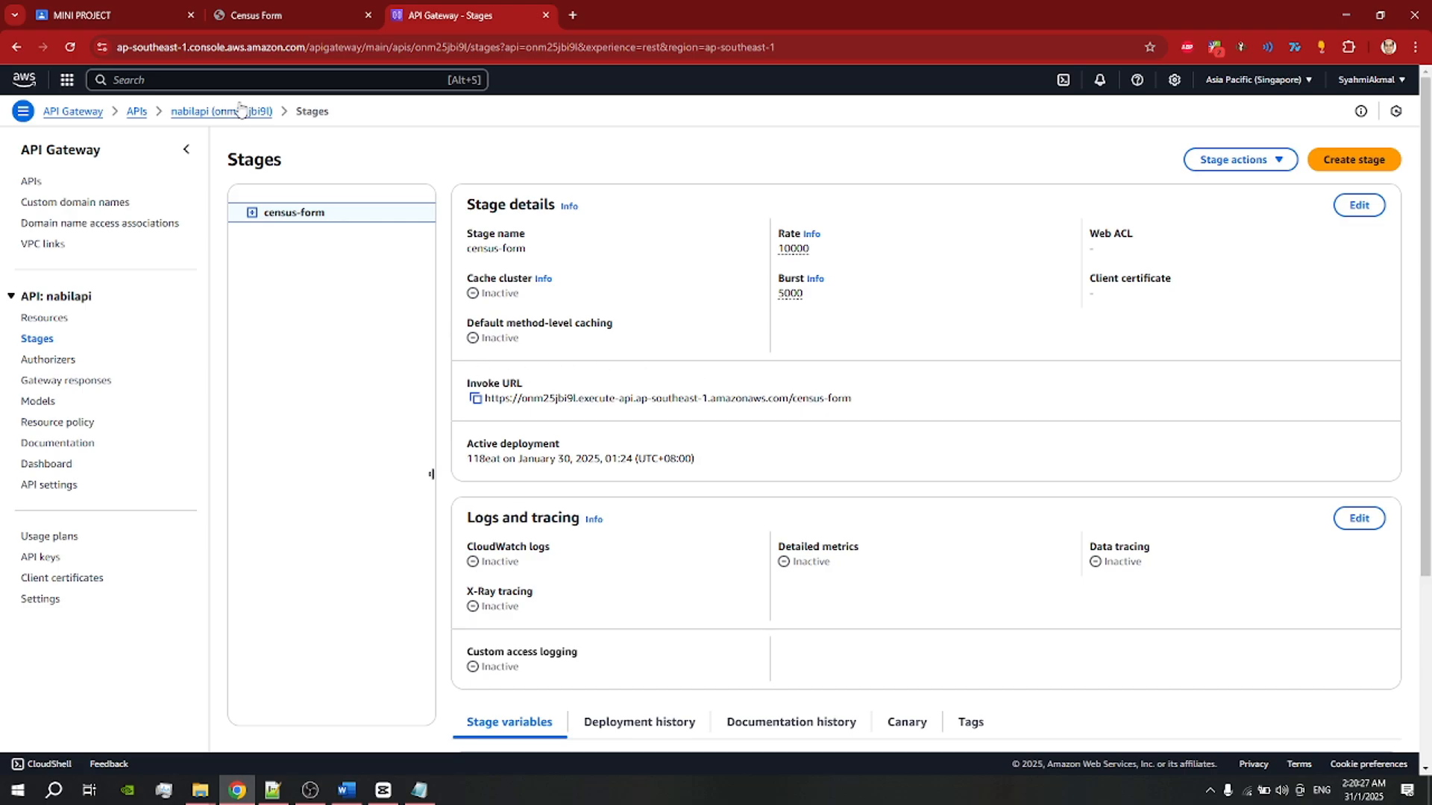
Step: Reload the Census Form page from the stage URL, then return to the API Gateway stage
left_click(283, 16)
key("Return")
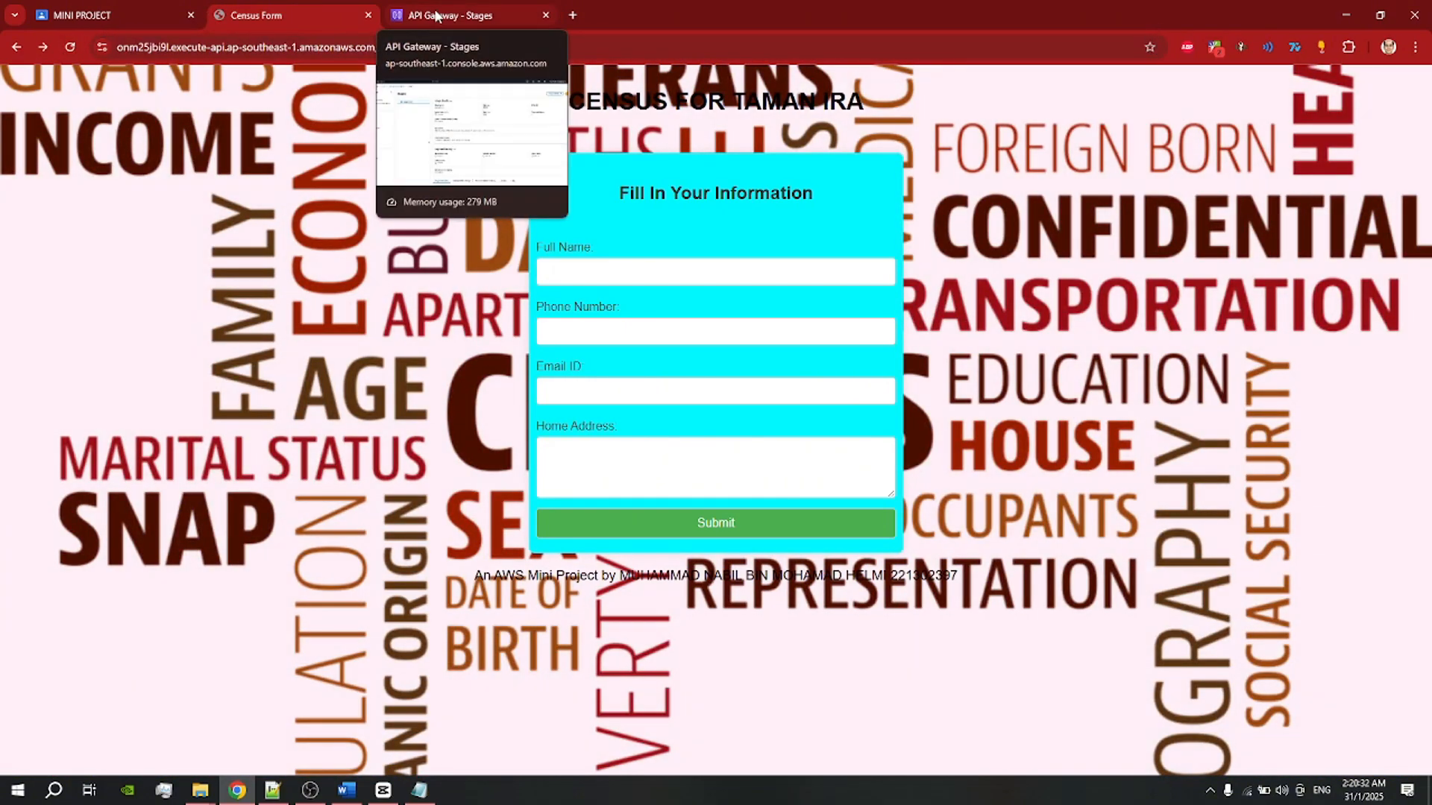
left_click(436, 15)
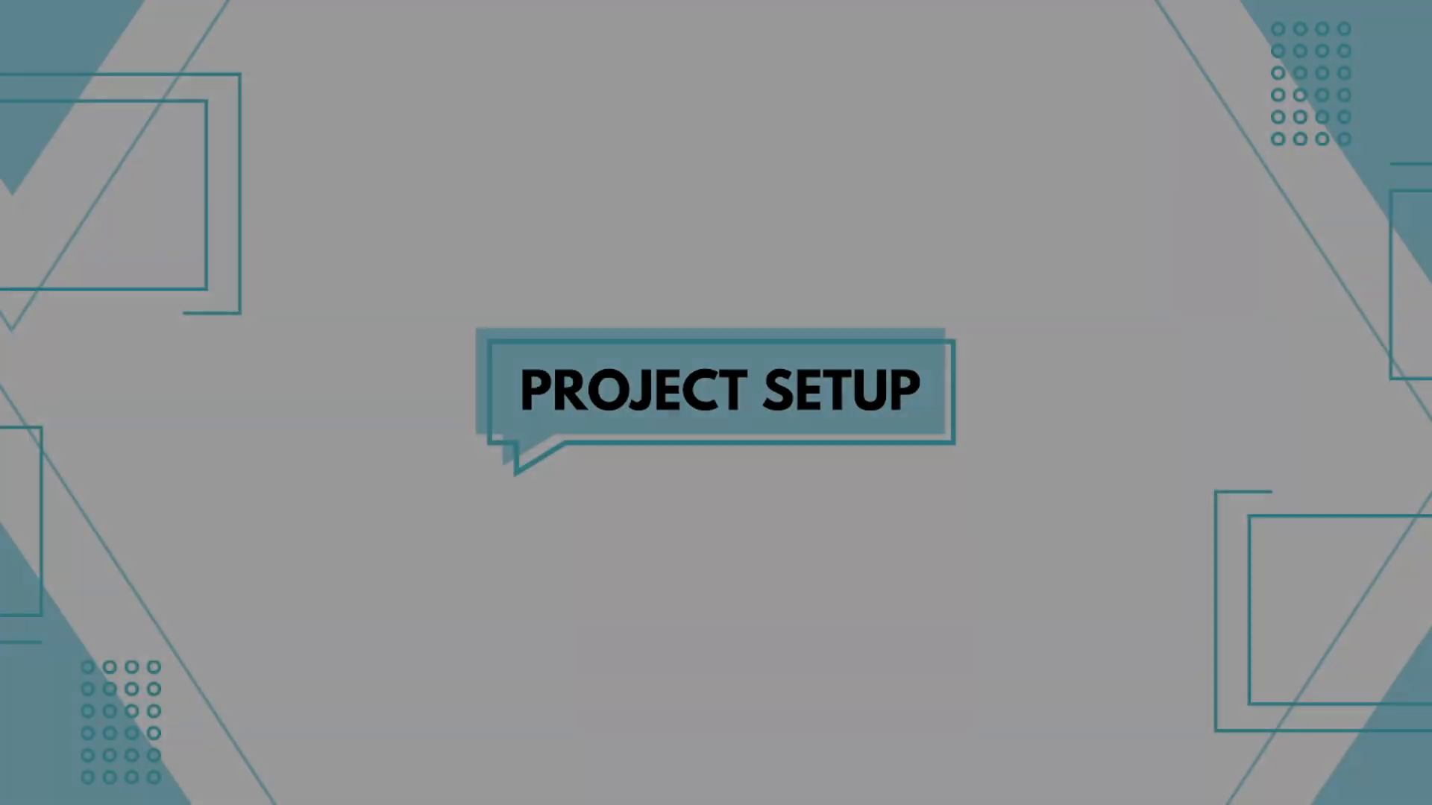